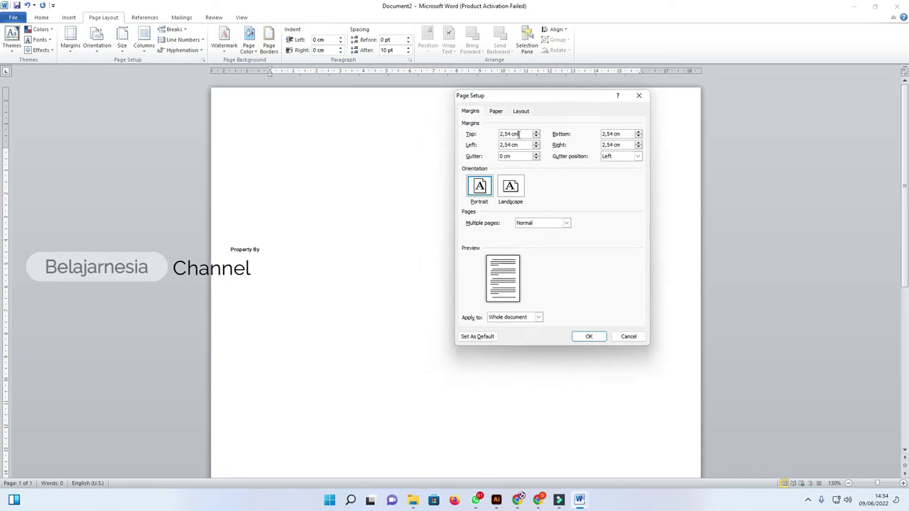
# Step: Set the top, bottom, left and right page margins to 0,5 cm for the whole document
pyautogui.click(521, 134)
pyautogui.moveTo(521, 134); pyautogui.dragTo(458, 132)
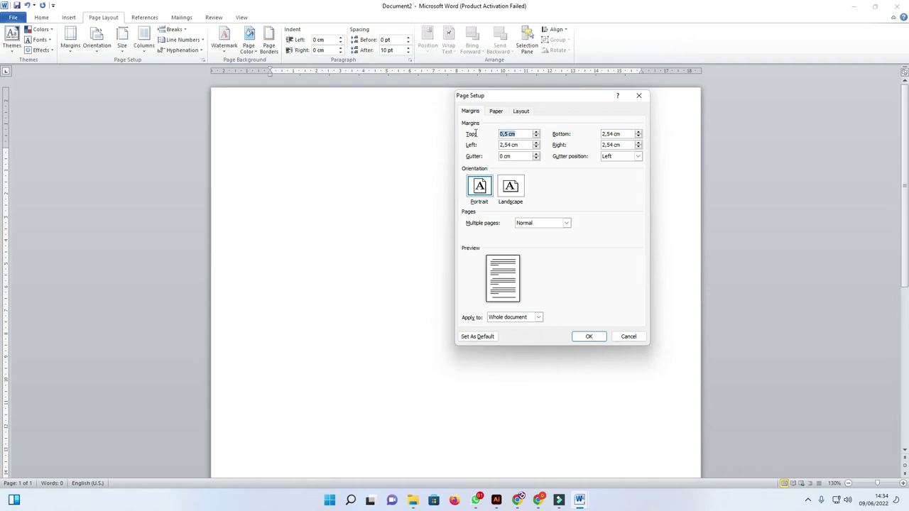
pyautogui.rightClick(511, 134)
pyautogui.click(507, 152)
pyautogui.click(525, 145)
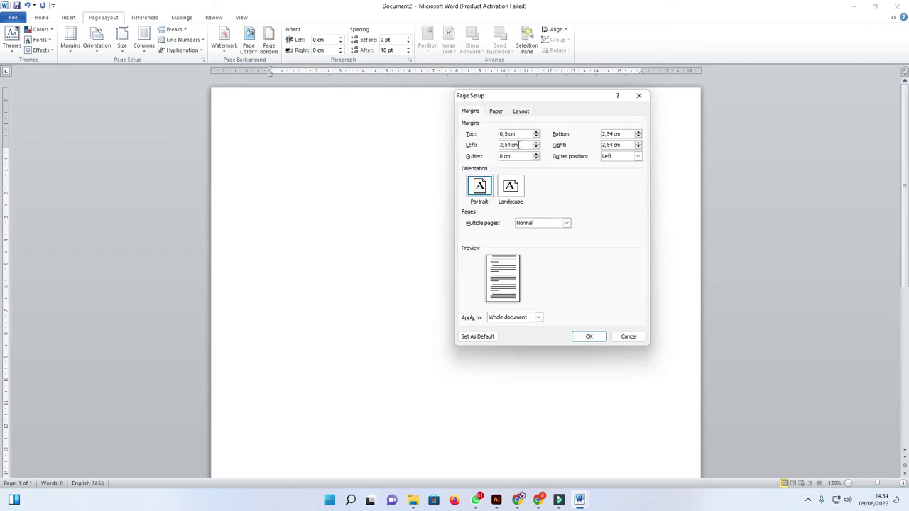
pyautogui.moveTo(623, 133); pyautogui.dragTo(596, 142)
pyautogui.hotkey('ctrl', 'v')
pyautogui.press('Tab')
pyautogui.hotkey('ctrl', 'v')
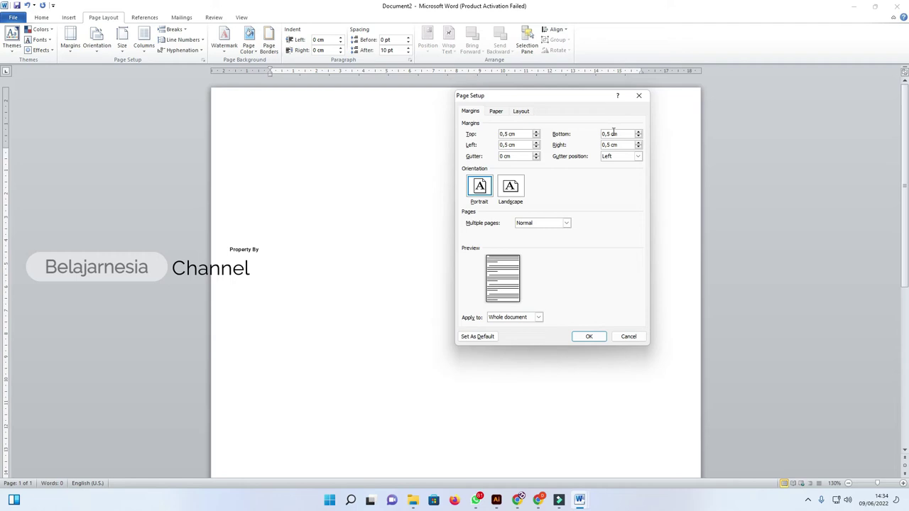
pyautogui.moveTo(578, 104); pyautogui.dragTo(530, 95)
pyautogui.click(539, 325)
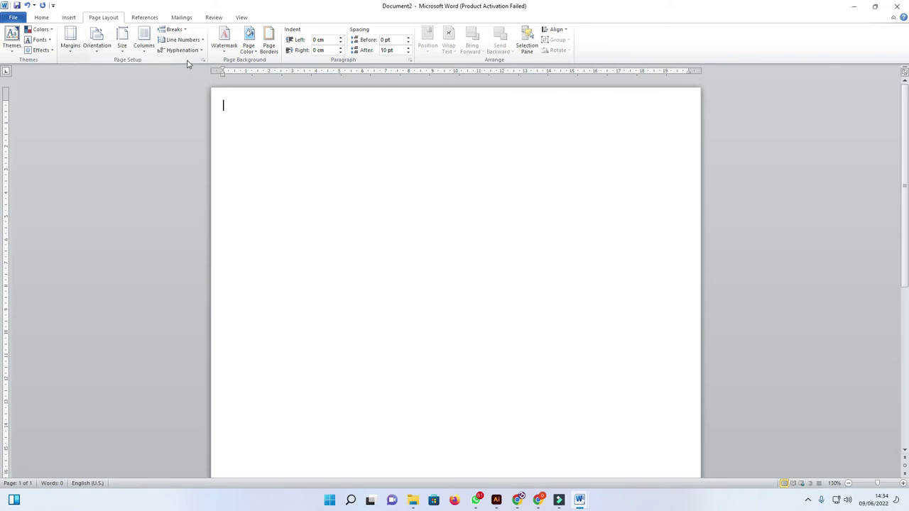
# Step: Start inserting pictures from the files in the ASSET\3 folder
pyautogui.click(68, 18)
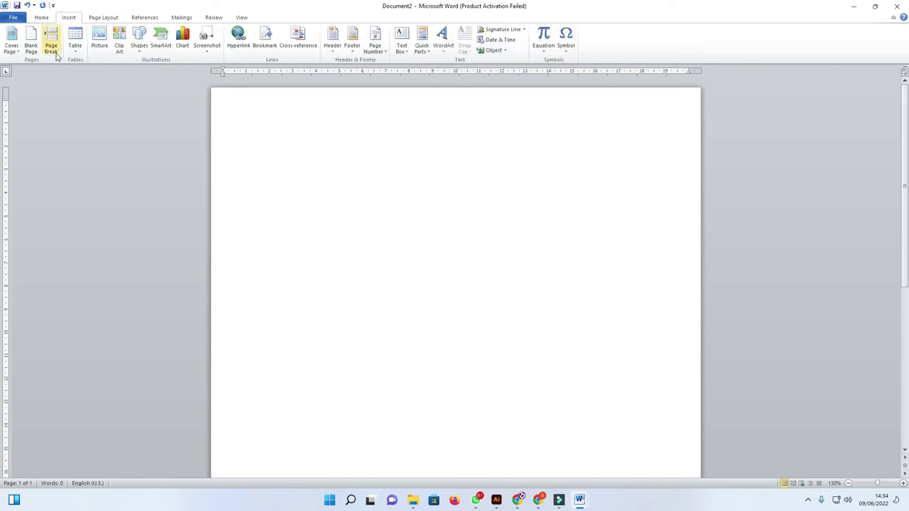
pyautogui.click(140, 50)
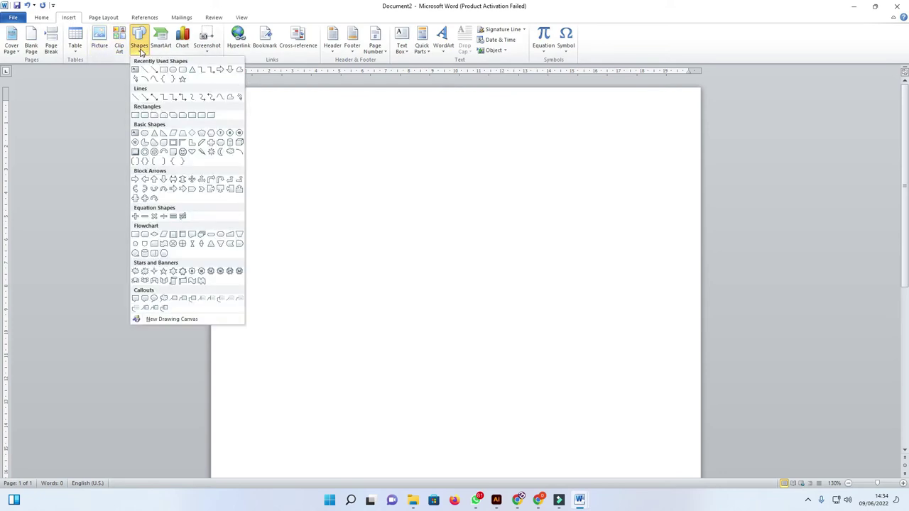
pyautogui.click(100, 44)
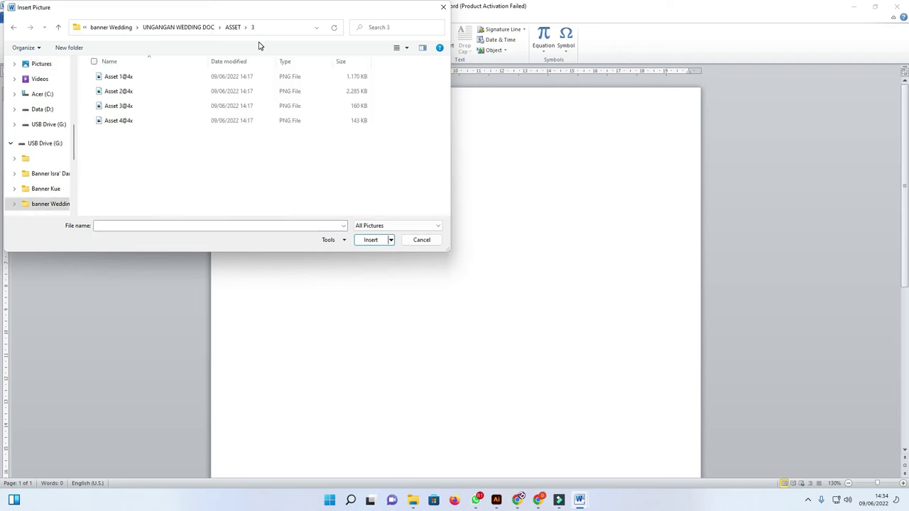
pyautogui.click(259, 30)
pyautogui.rightClick(83, 30)
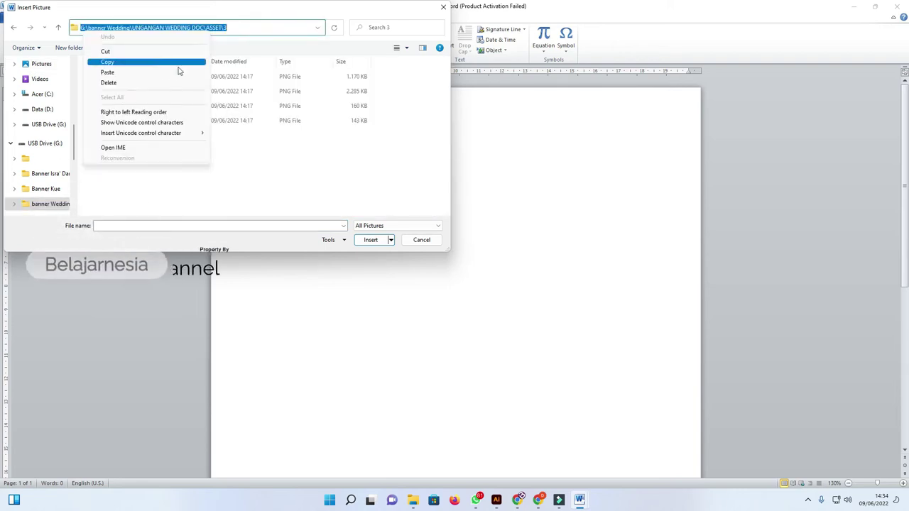
pyautogui.click(234, 150)
pyautogui.click(113, 77)
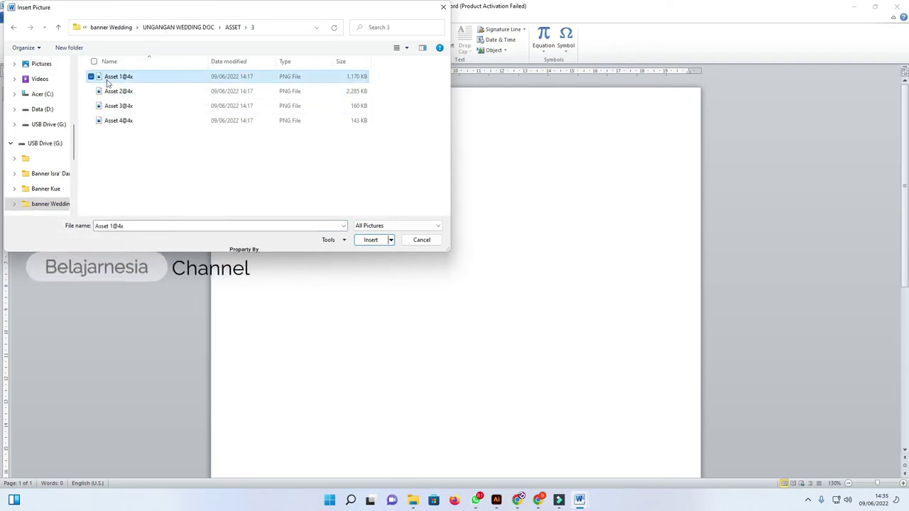
pyautogui.keyDown('shift'); pyautogui.click(118, 120); pyautogui.keyUp('shift')
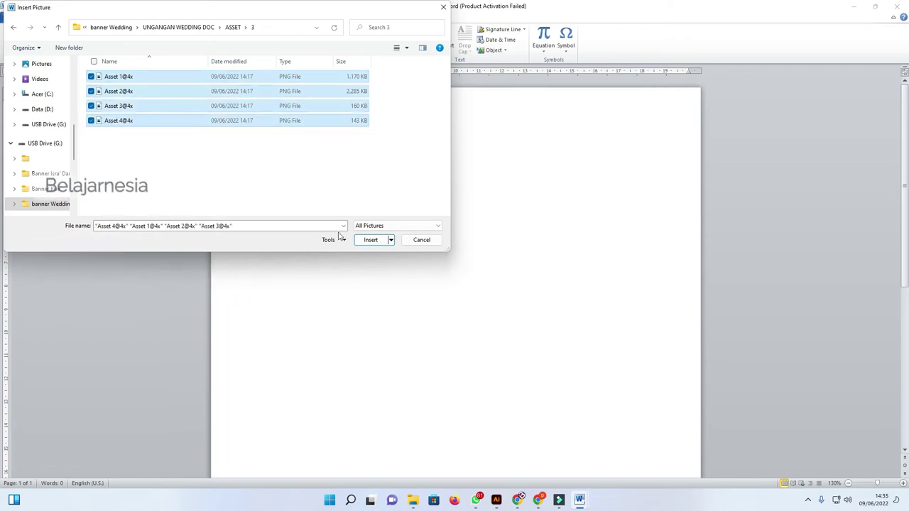
pyautogui.click(122, 122)
pyautogui.click(120, 106)
pyautogui.click(119, 91)
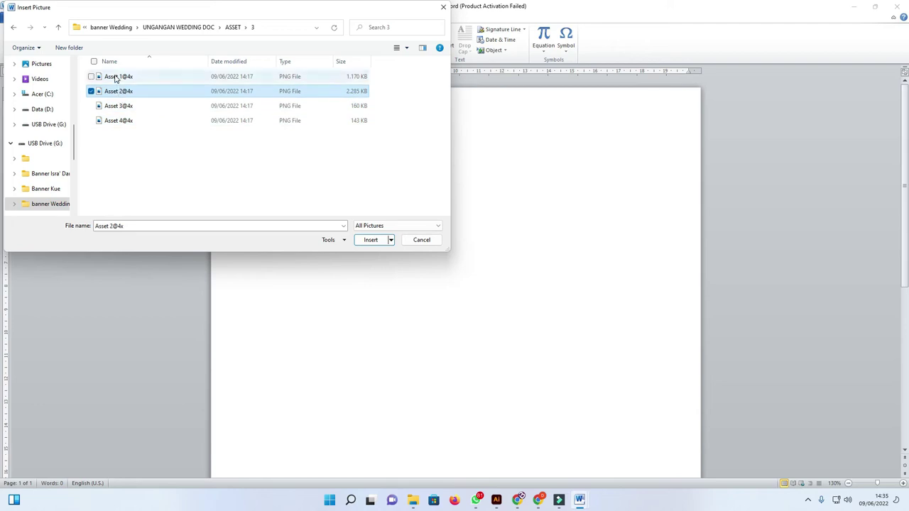
# Step: Insert the four pictures Asset 1@4x, Asset 2@4x, Asset 3@4x and Asset 4@4x together into the document
pyautogui.click(117, 76)
pyautogui.keyDown('ctrl'); pyautogui.click(117, 91); pyautogui.keyUp('ctrl')
pyautogui.keyDown('ctrl'); pyautogui.click(117, 106); pyautogui.keyUp('ctrl')
pyautogui.keyDown('ctrl'); pyautogui.click(117, 121); pyautogui.keyUp('ctrl')
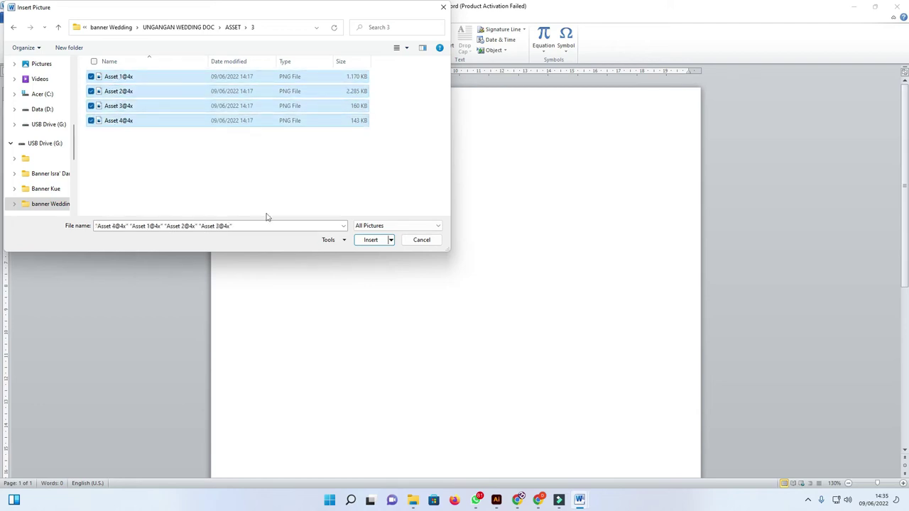
pyautogui.click(368, 240)
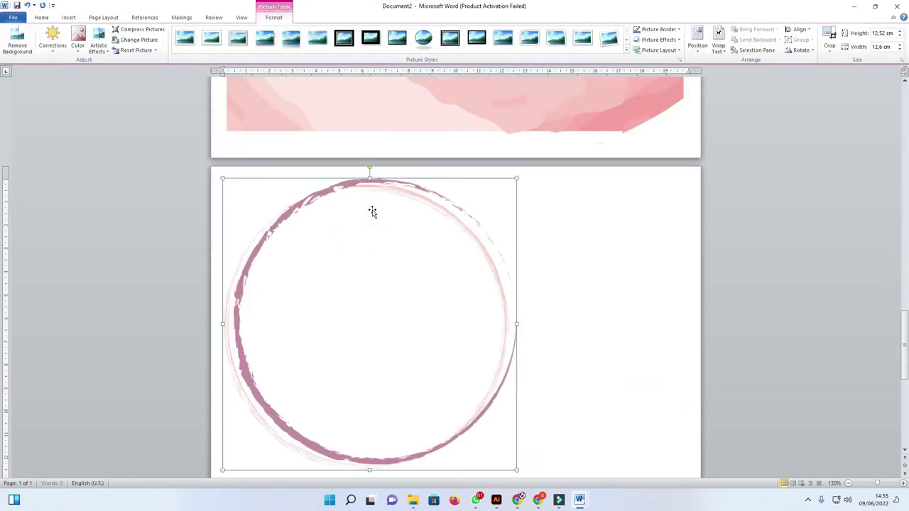
# Step: Add two page breaks after the ring picture on the third page
pyautogui.keyDown('ctrl'); pyautogui.scroll(-5, 376, 215); pyautogui.keyUp('ctrl')
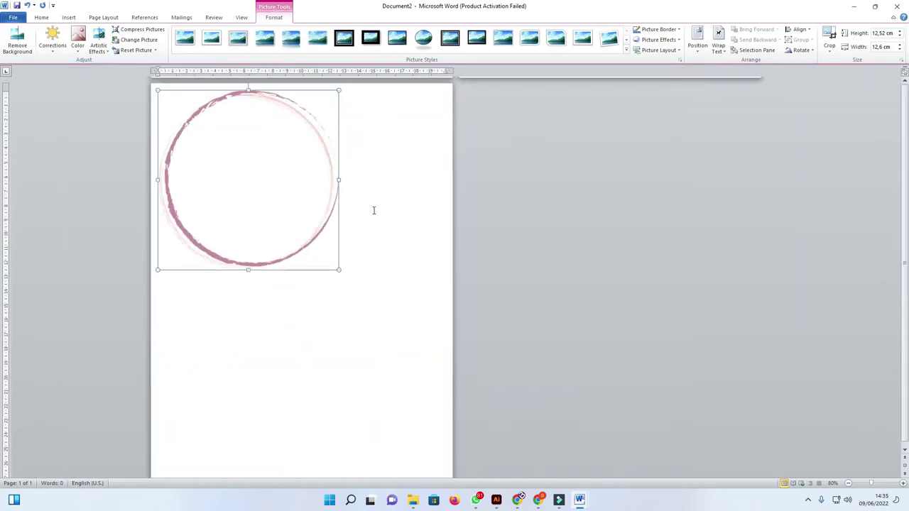
pyautogui.keyDown('ctrl'); pyautogui.scroll(-5, 373, 210); pyautogui.keyUp('ctrl')
pyautogui.click(243, 171)
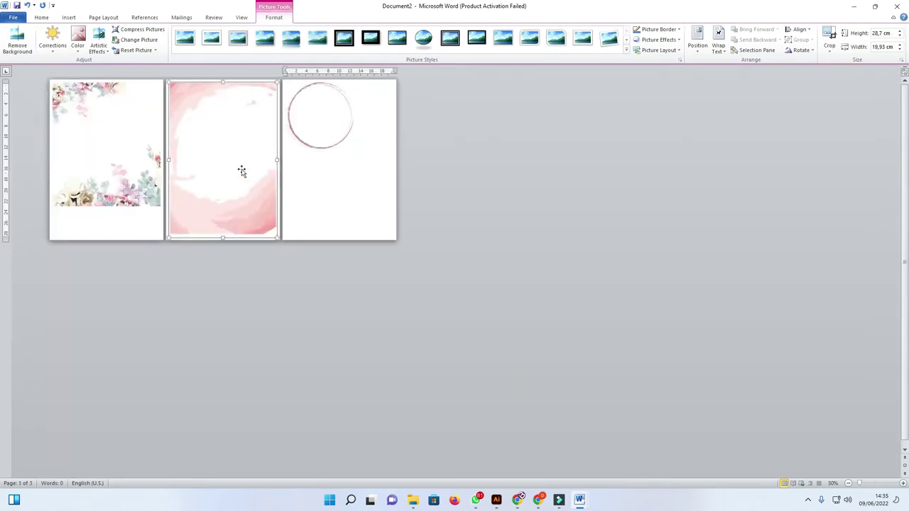
pyautogui.click(134, 125)
pyautogui.click(320, 183)
pyautogui.click(356, 179)
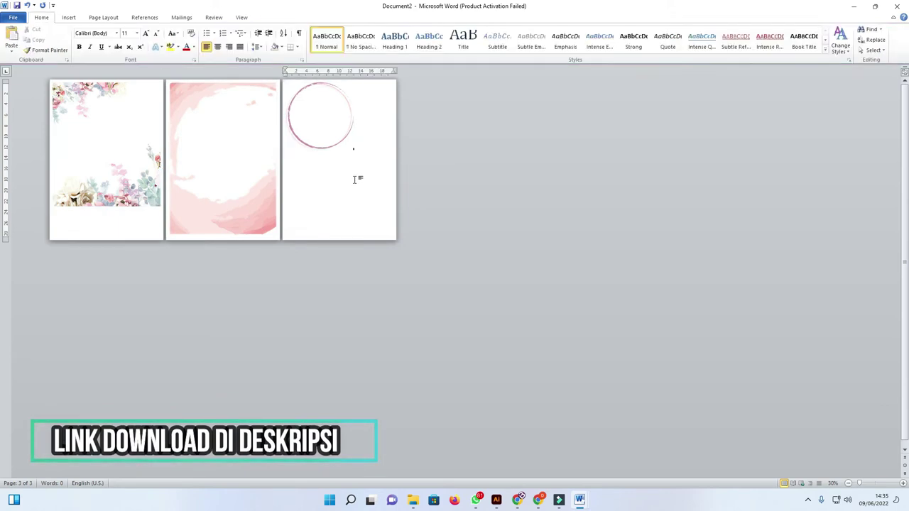
pyautogui.hotkey('ctrl', 'Return')
pyautogui.hotkey('ctrl', 'Return')
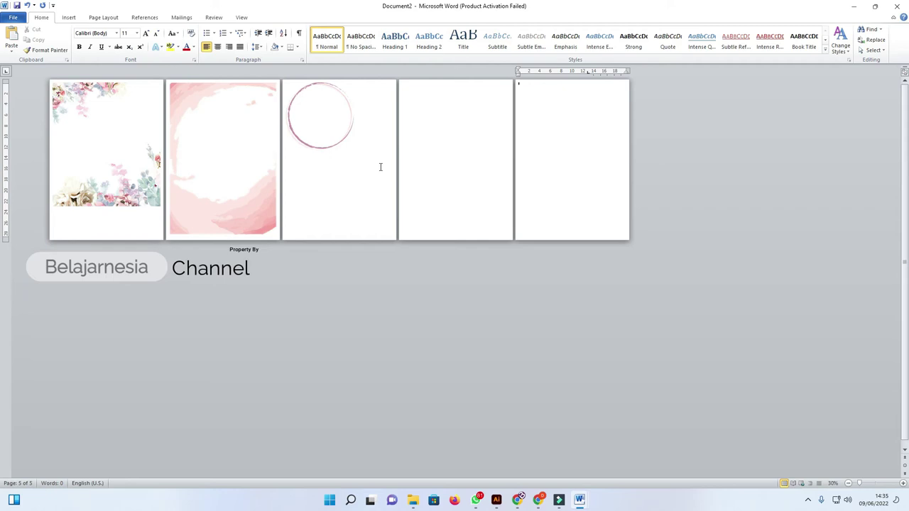
# Step: Set the ring picture's text wrapping to In Front of Text and move it toward the middle of its page
pyautogui.click(329, 145)
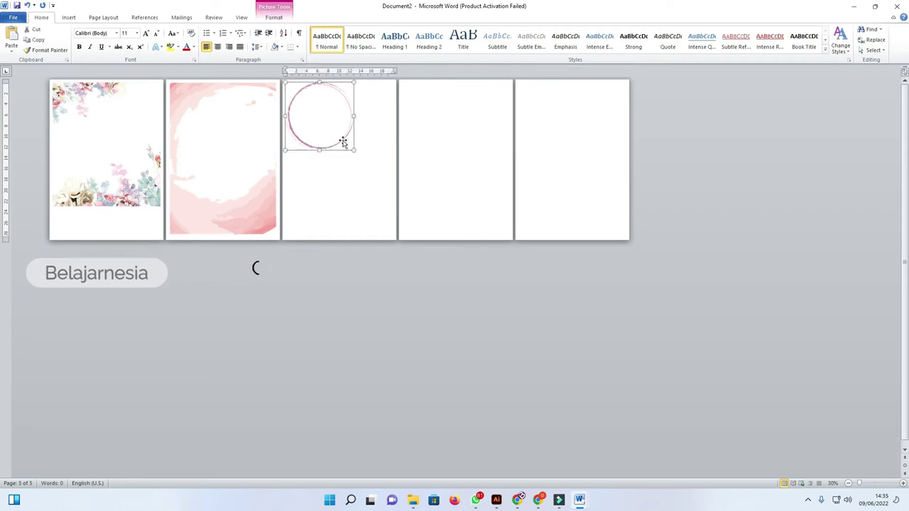
pyautogui.click(273, 17)
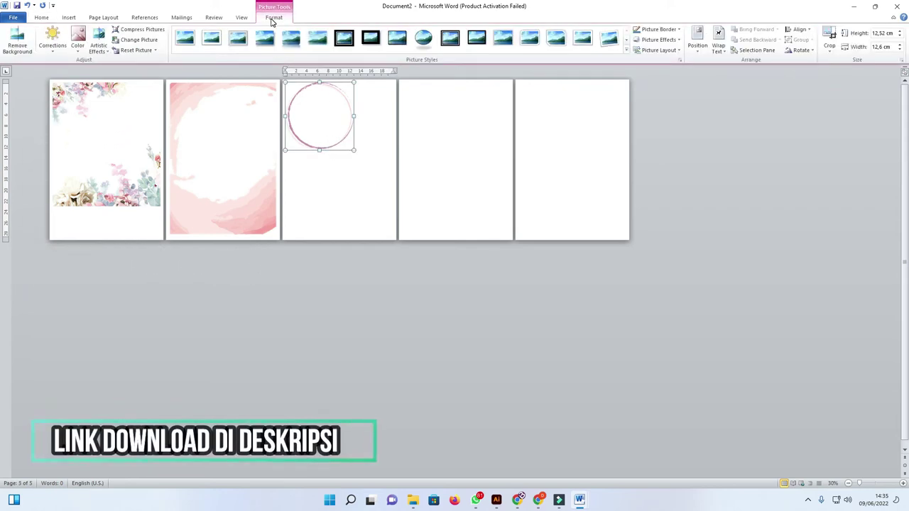
pyautogui.click(718, 44)
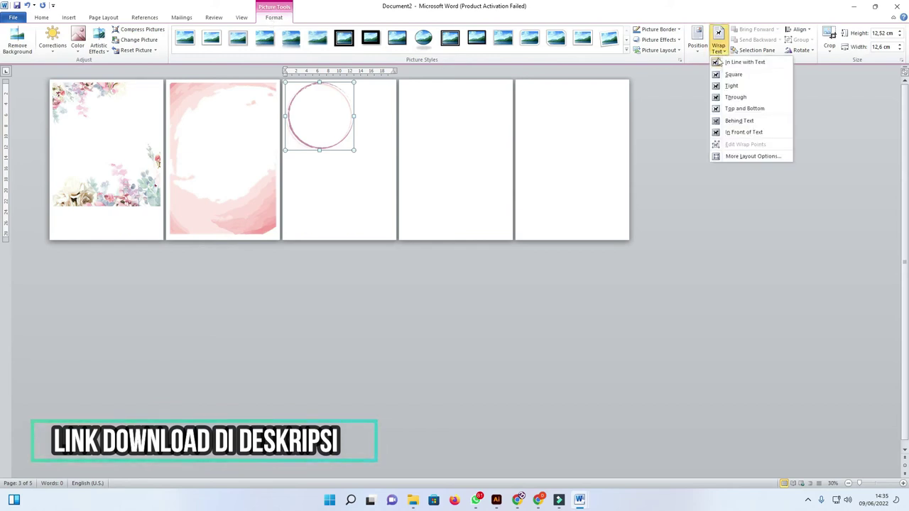
pyautogui.click(738, 133)
pyautogui.moveTo(203, 116); pyautogui.dragTo(350, 133)
# Step: Set the pink watercolour background to In Front of Text, move it to the third page and move the ring to the second page
pyautogui.click(251, 117)
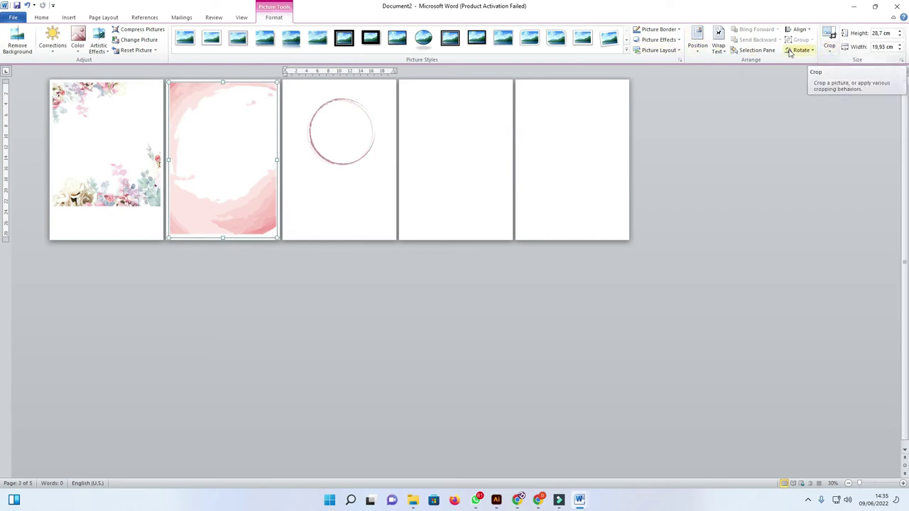
pyautogui.click(718, 44)
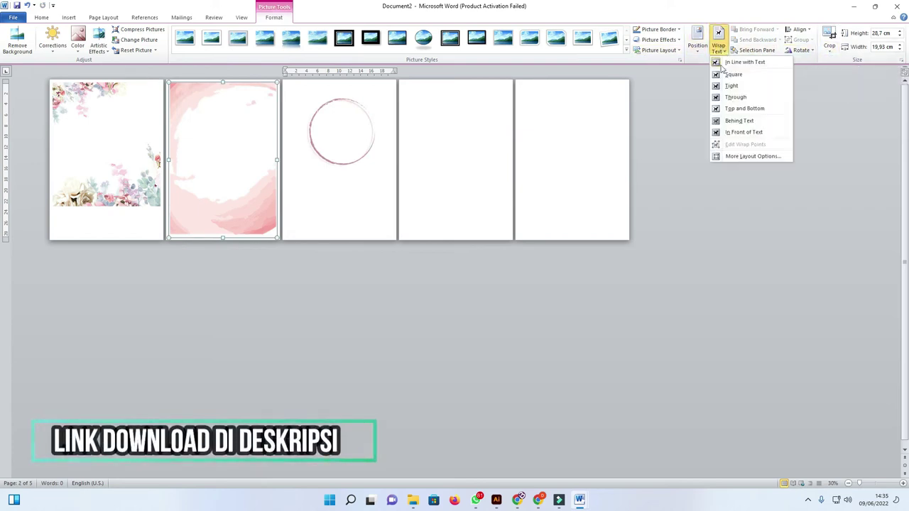
pyautogui.click(746, 132)
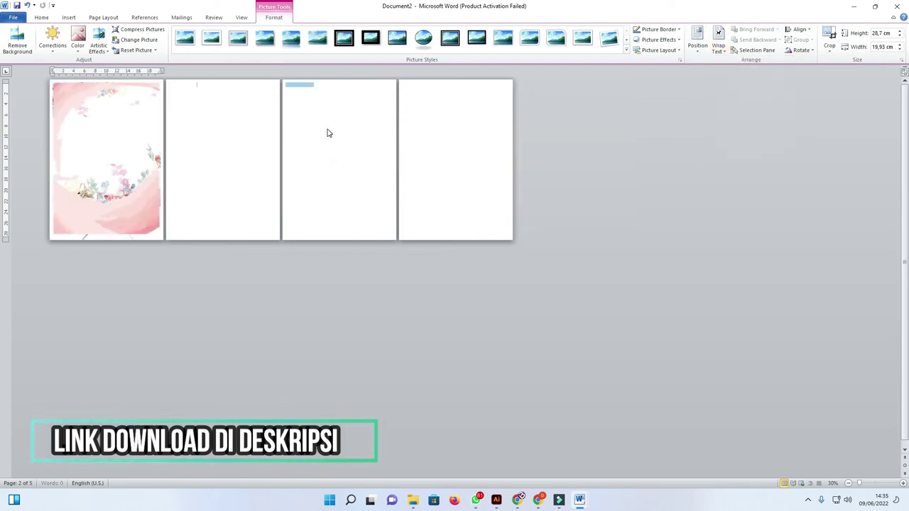
pyautogui.click(328, 132)
pyautogui.moveTo(143, 85); pyautogui.dragTo(349, 90)
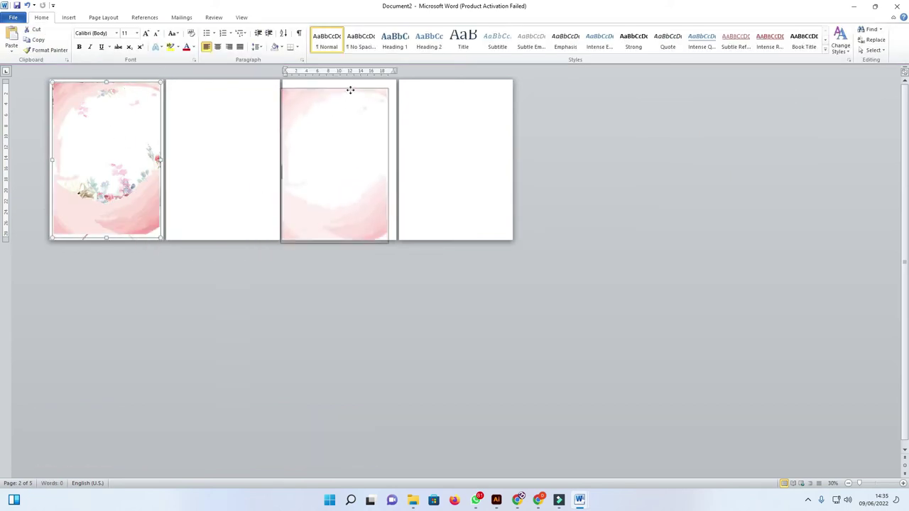
pyautogui.moveTo(119, 229); pyautogui.dragTo(229, 112)
# Step: Change the upper floral corner picture's text wrapping so it floats freely, and move it to the blank last page
pyautogui.click(84, 128)
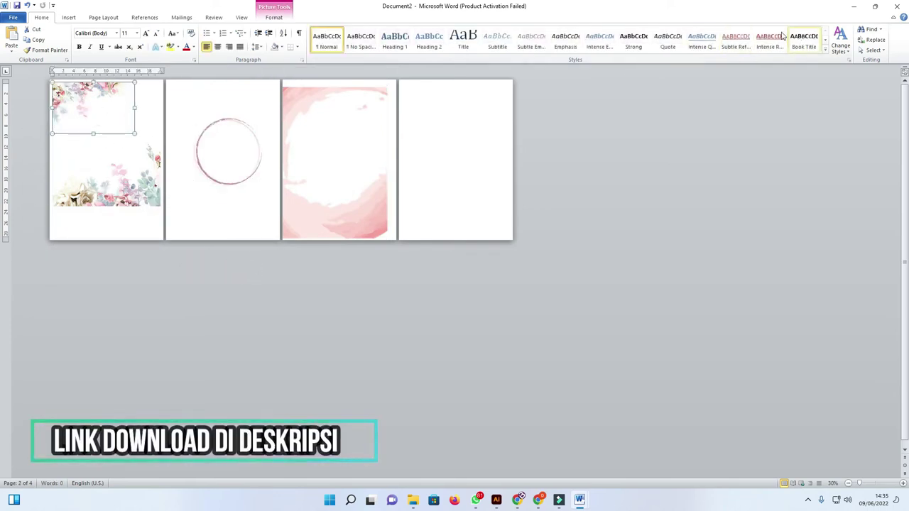
pyautogui.click(275, 17)
pyautogui.click(716, 46)
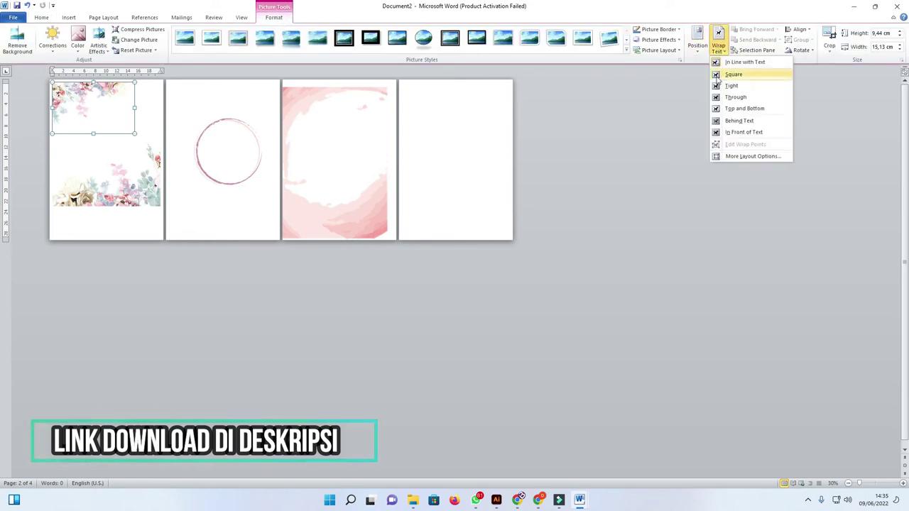
pyautogui.click(751, 97)
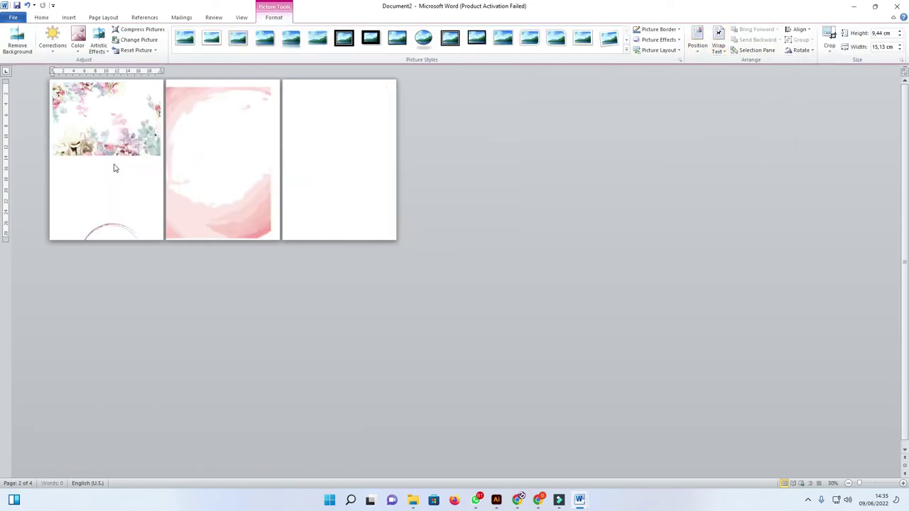
pyautogui.moveTo(93, 99); pyautogui.dragTo(355, 139)
# Step: Set the lower floral picture's text wrapping to In Front of Text and move it onto the second page
pyautogui.click(133, 147)
pyautogui.click(717, 46)
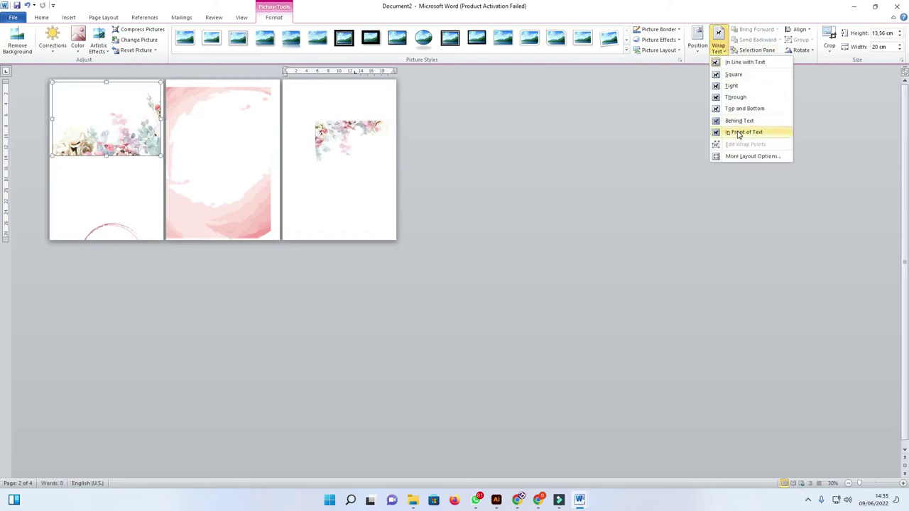
pyautogui.click(739, 133)
pyautogui.moveTo(71, 142); pyautogui.dragTo(253, 149)
# Step: Clear the first page by moving the ring onto the second page, and shift the pink background there slightly sideways
pyautogui.click(138, 192)
pyautogui.moveTo(176, 97); pyautogui.dragTo(183, 92)
pyautogui.click(107, 110)
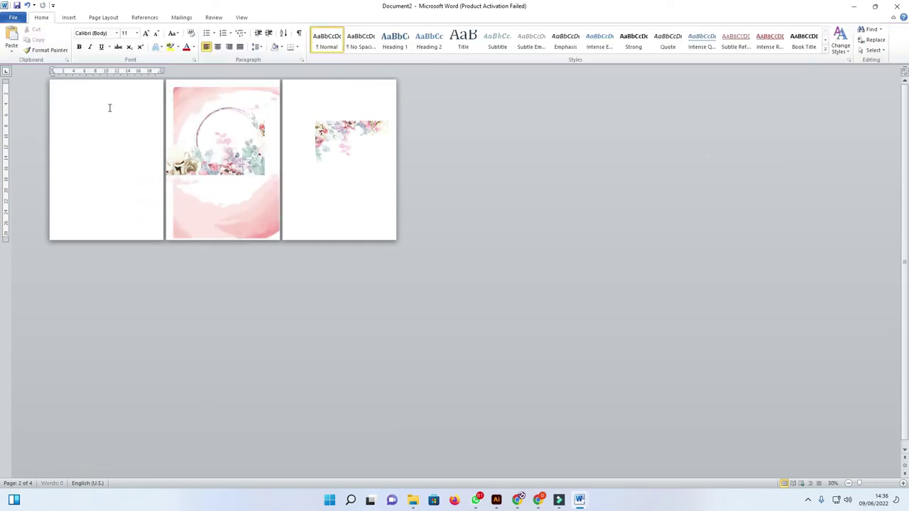
# Step: Draw a rectangle about 28,9 cm high and 20,19 cm wide that covers the blank first page
pyautogui.keyDown('ctrl'); pyautogui.scroll(3, 94, 102); pyautogui.keyUp('ctrl')
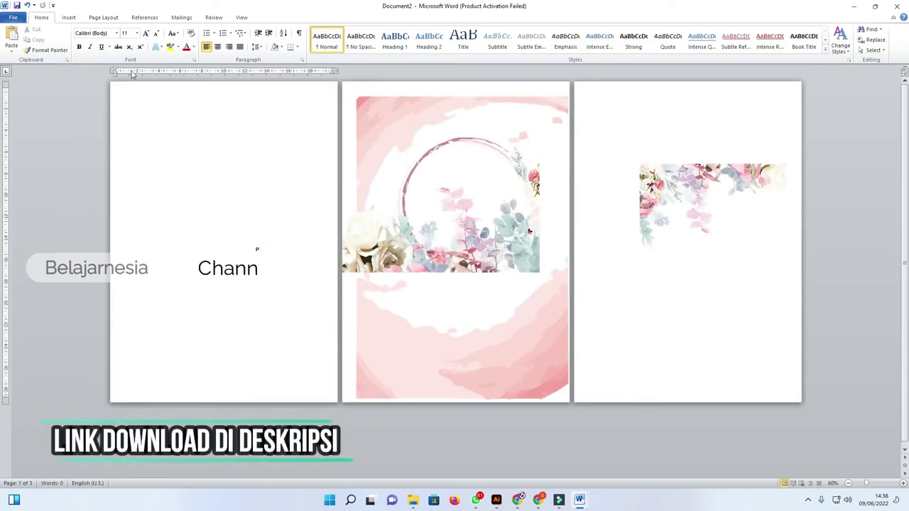
pyautogui.click(69, 17)
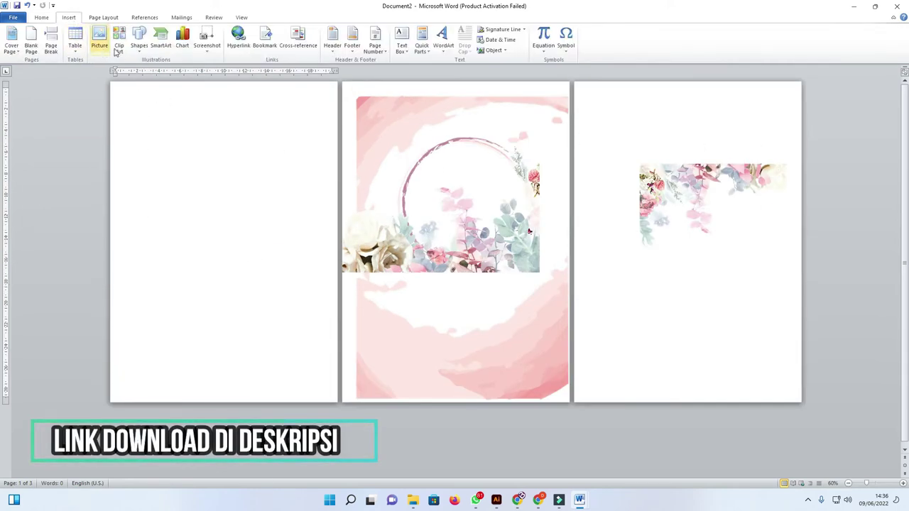
pyautogui.click(142, 56)
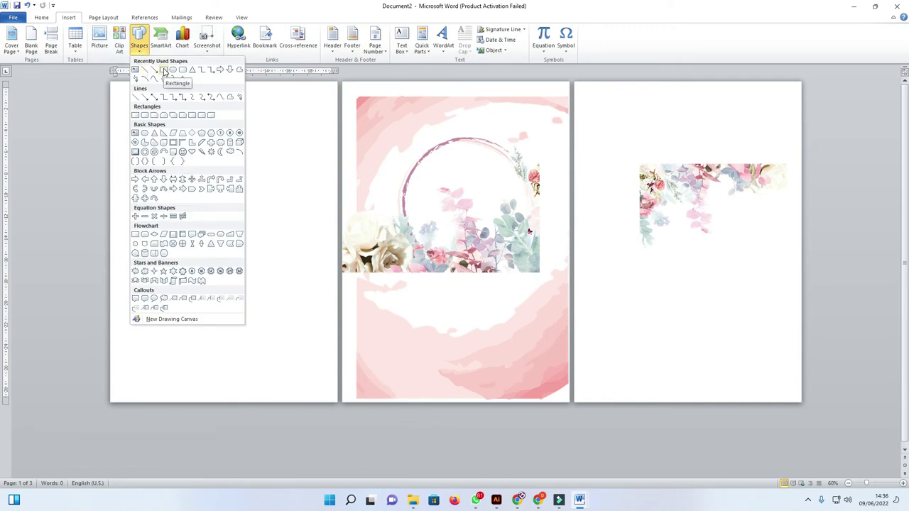
pyautogui.click(164, 71)
pyautogui.moveTo(116, 85)
pyautogui.mouseDown()
pyautogui.moveTo(142, 146)
pyautogui.moveTo(319, 357)
pyautogui.moveTo(334, 399)
pyautogui.mouseUp()
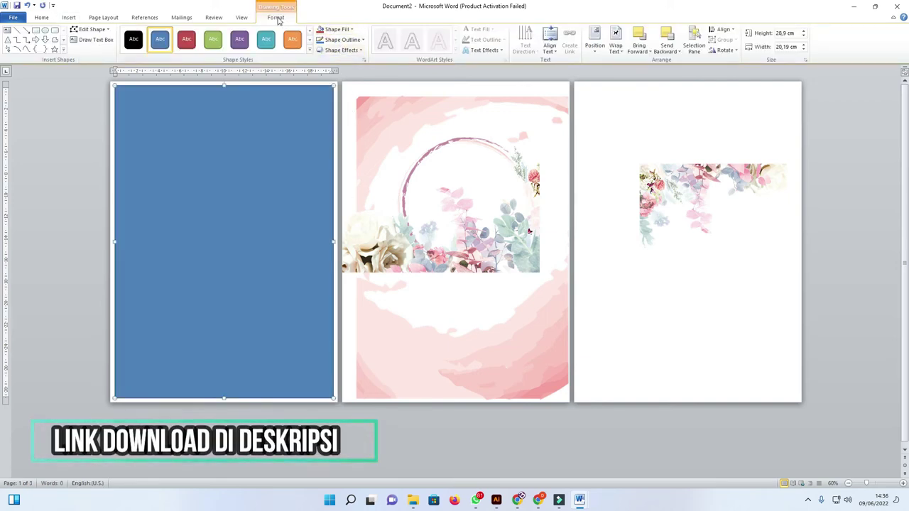
# Step: Remove the outline from the first page's rectangle and fill it with a custom light pink, RGB 252, 216, 239
pyautogui.click(344, 40)
pyautogui.click(340, 118)
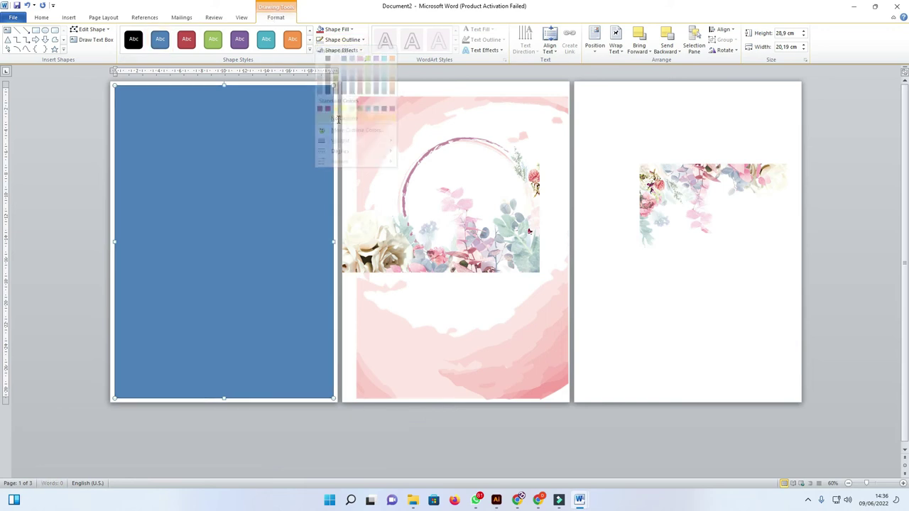
pyautogui.click(344, 31)
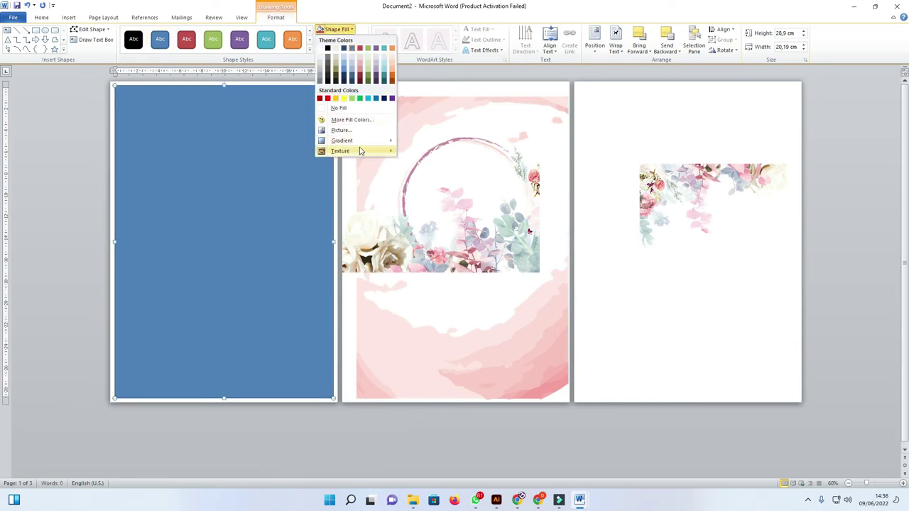
pyautogui.moveTo(362, 142)
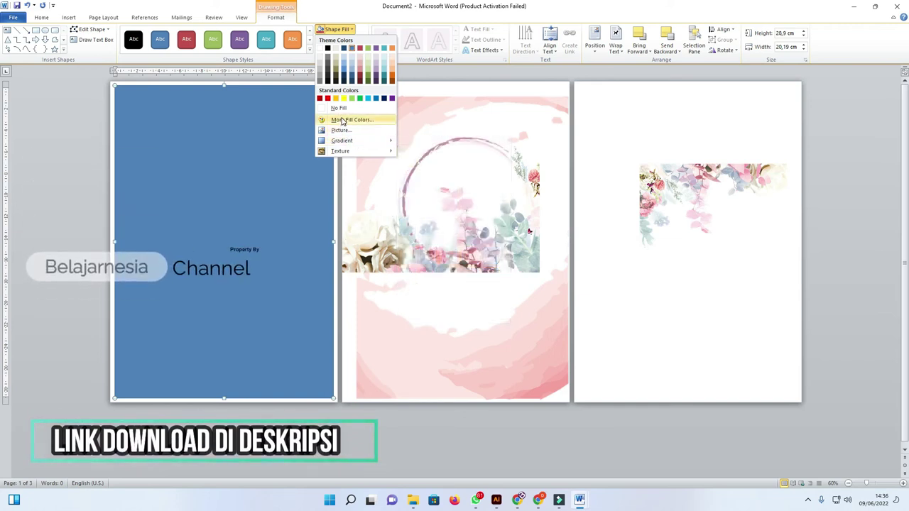
pyautogui.click(341, 120)
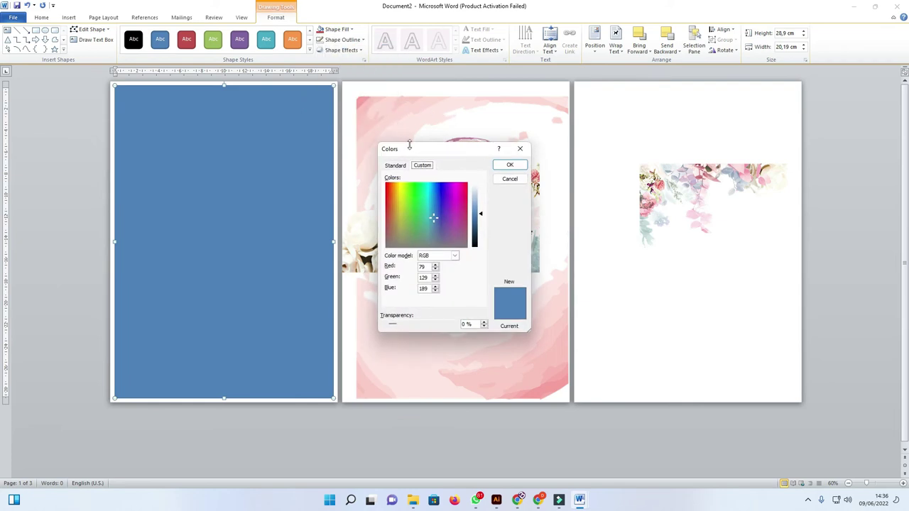
pyautogui.moveTo(409, 145); pyautogui.dragTo(534, 113)
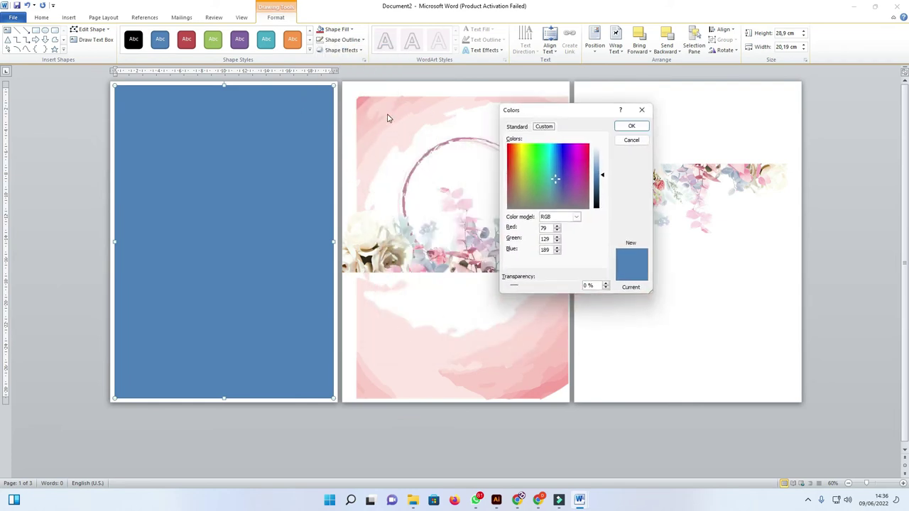
pyautogui.moveTo(556, 184); pyautogui.dragTo(603, 154)
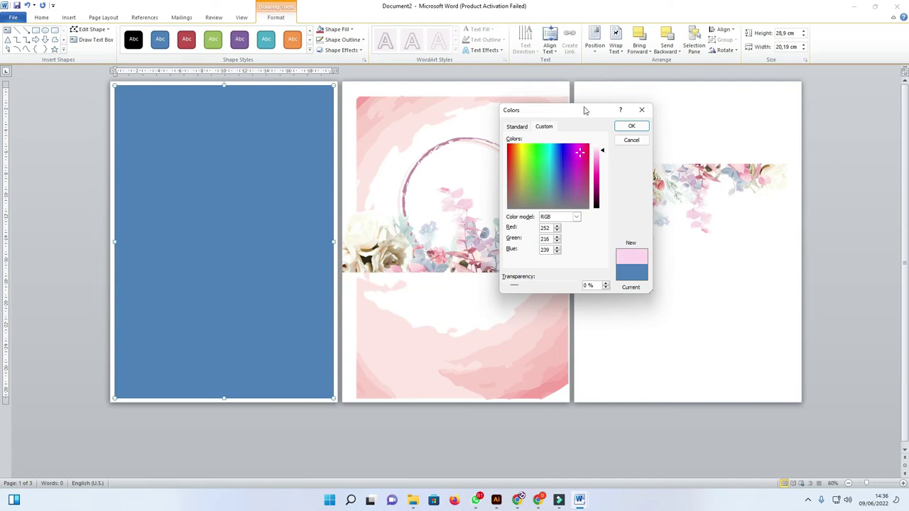
pyautogui.moveTo(585, 110); pyautogui.dragTo(550, 115)
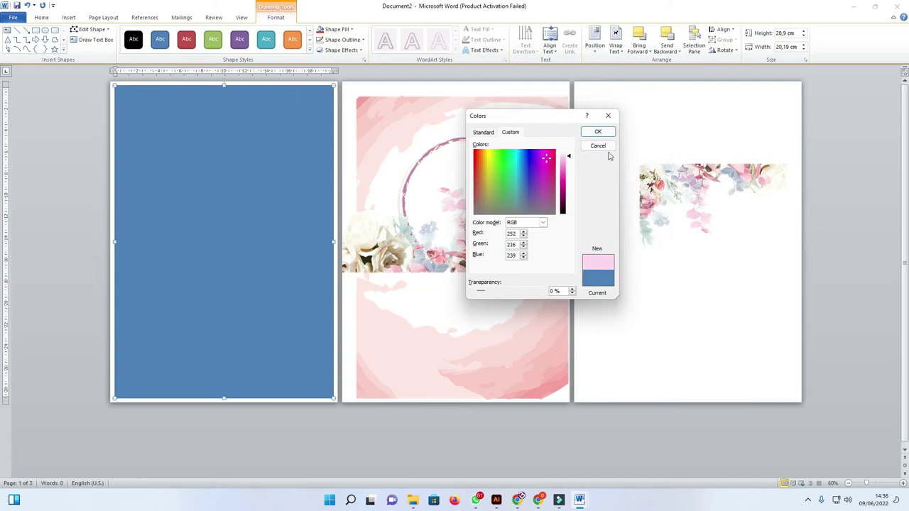
pyautogui.click(597, 131)
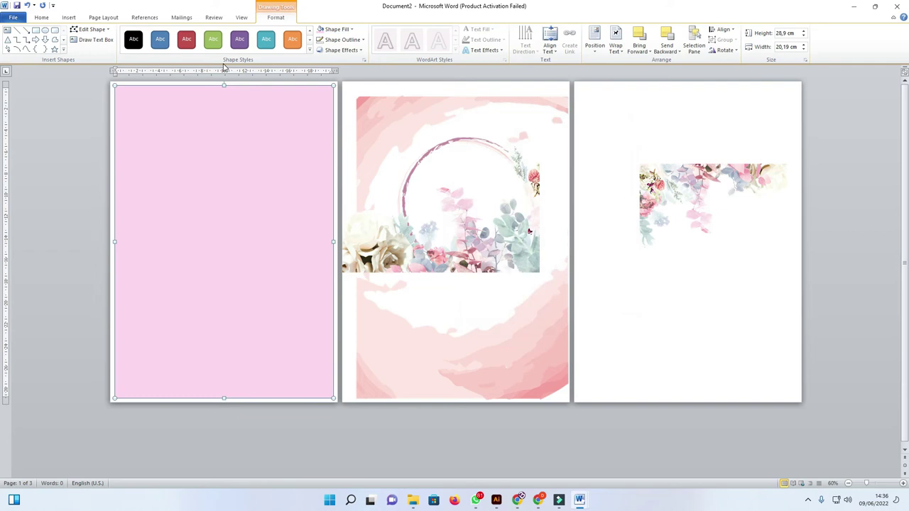
# Step: Switch the first page's rectangle to a gradient fill and remove the middle gradient stop at 50%
pyautogui.click(336, 29)
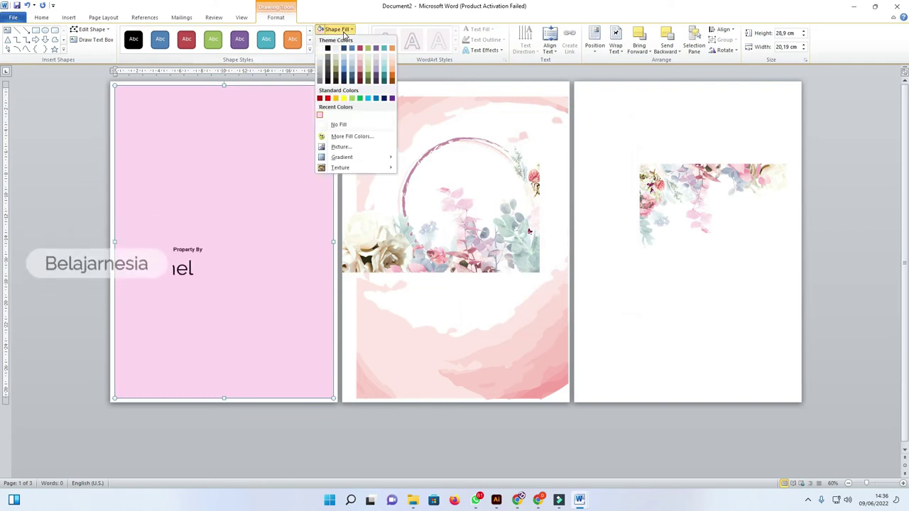
pyautogui.moveTo(362, 160)
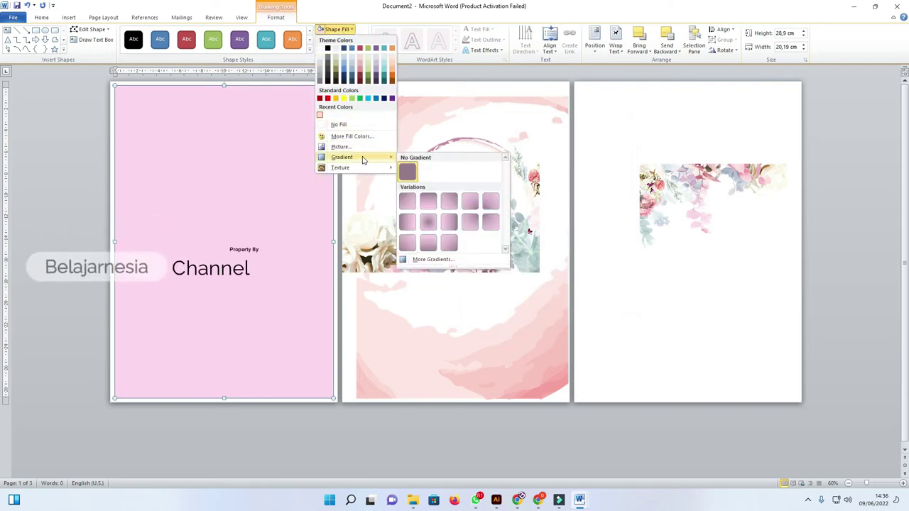
pyautogui.click(458, 259)
pyautogui.moveTo(441, 145); pyautogui.dragTo(569, 109)
pyautogui.click(521, 173)
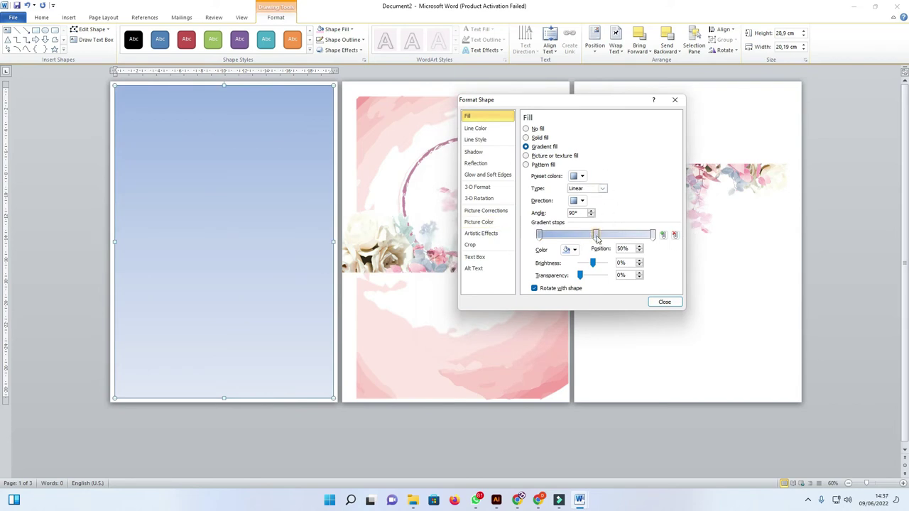
pyautogui.click(674, 235)
# Step: Set both the 0% and 100% gradient stops to the recently used light pink
pyautogui.click(574, 249)
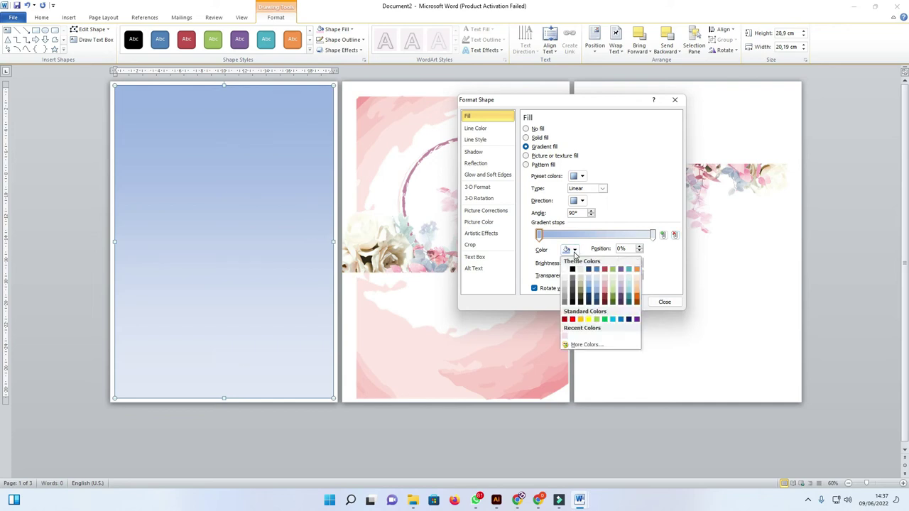
pyautogui.click(565, 338)
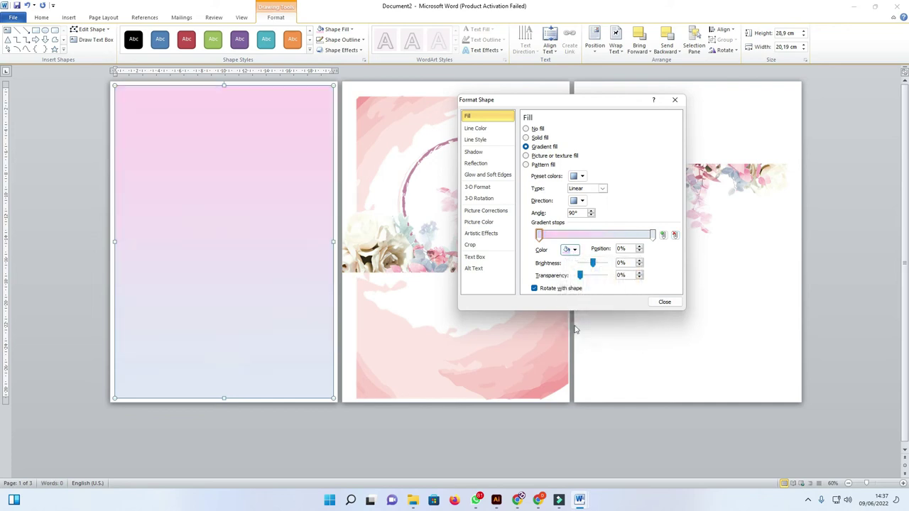
pyautogui.click(651, 236)
pyautogui.click(574, 250)
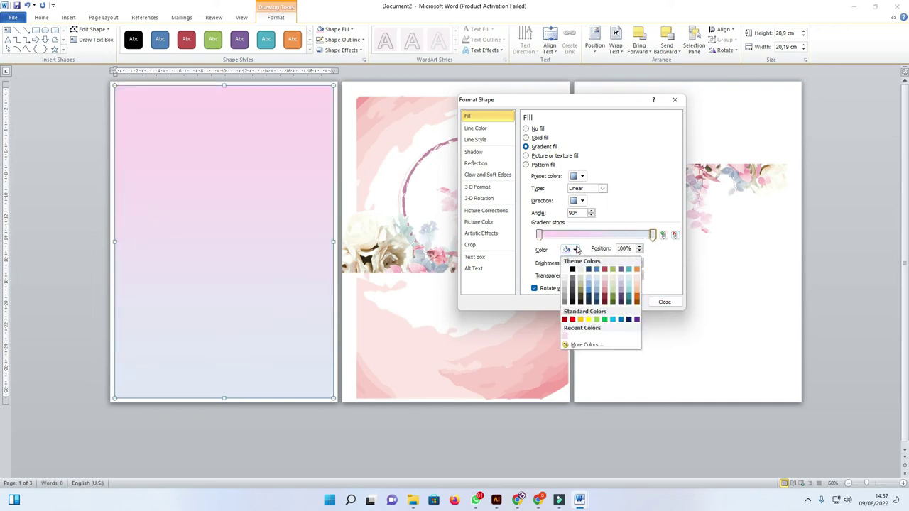
pyautogui.click(565, 337)
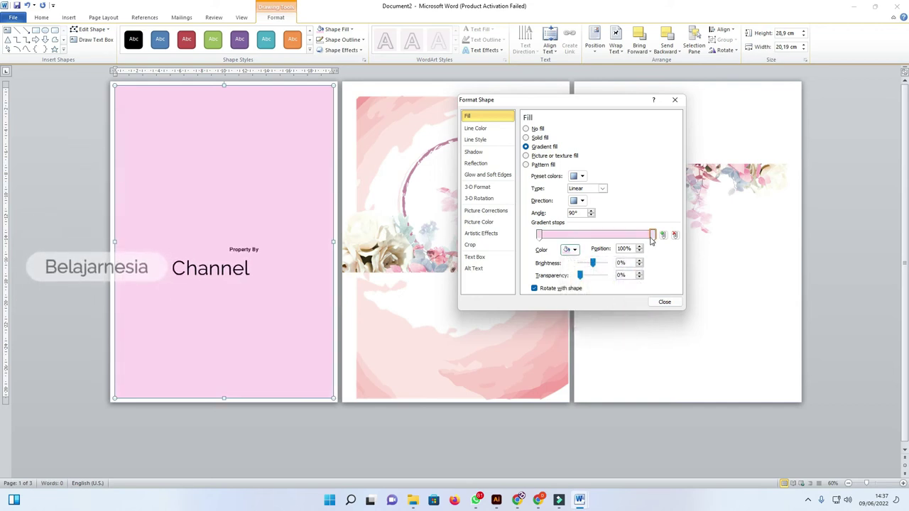
# Step: Lighten the 100% gradient stop to custom colour RGB 254, 236, 248 and close the shape formatting
pyautogui.click(574, 250)
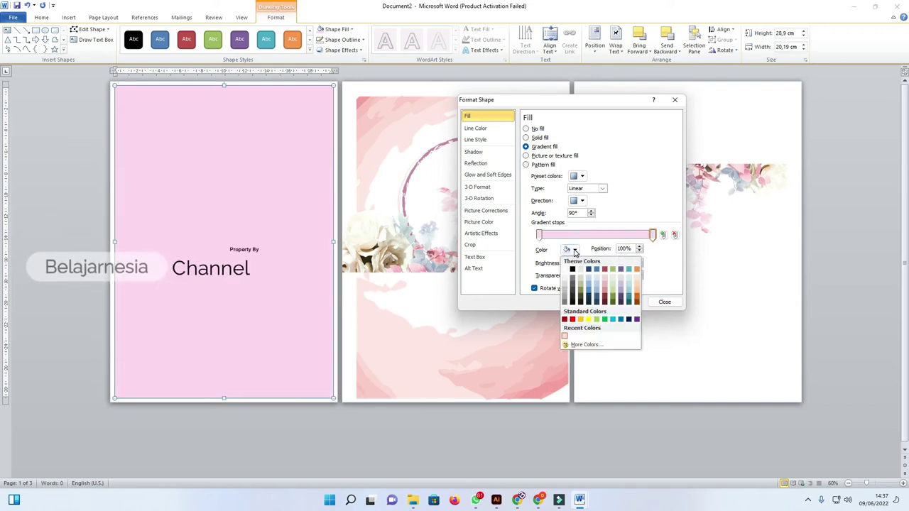
pyautogui.click(587, 345)
pyautogui.moveTo(548, 120); pyautogui.dragTo(667, 143)
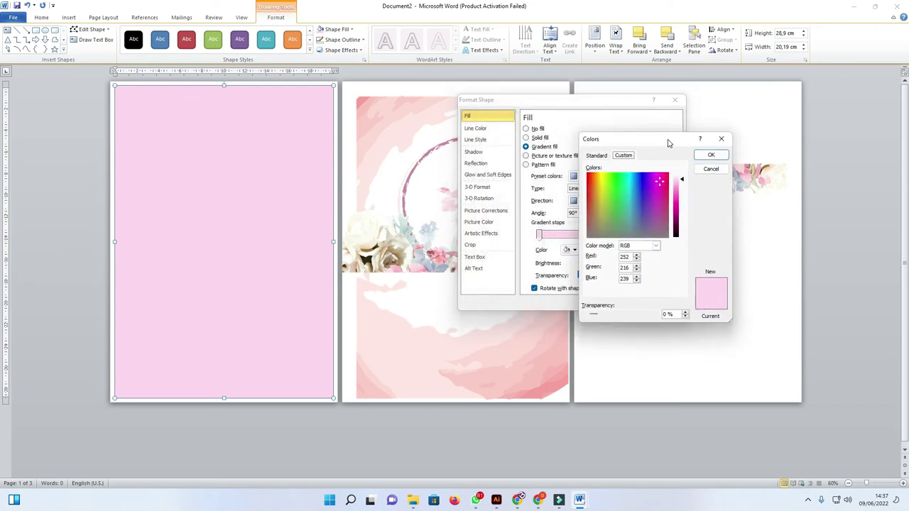
pyautogui.moveTo(683, 183); pyautogui.dragTo(682, 182)
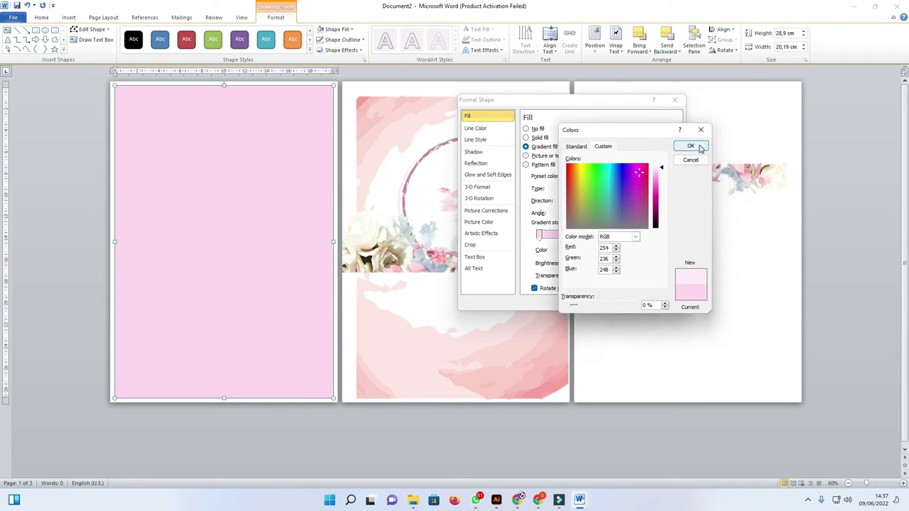
pyautogui.click(694, 147)
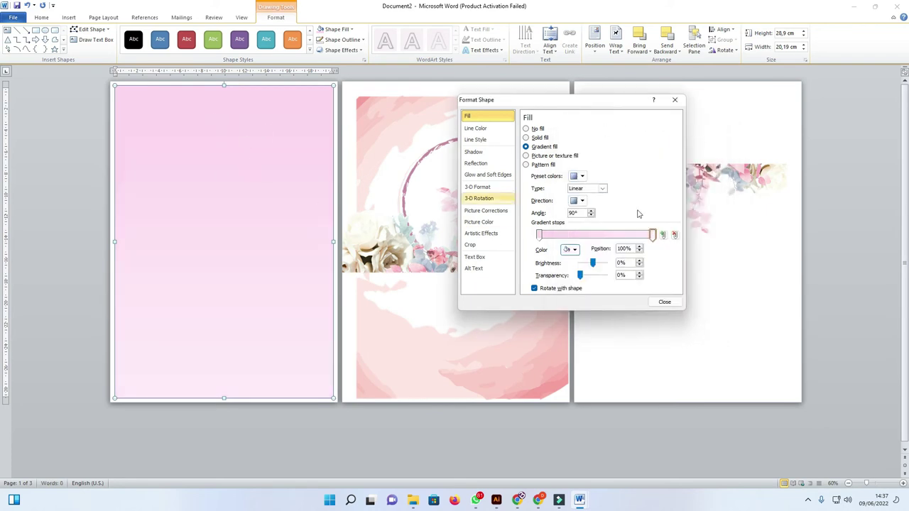
pyautogui.click(665, 302)
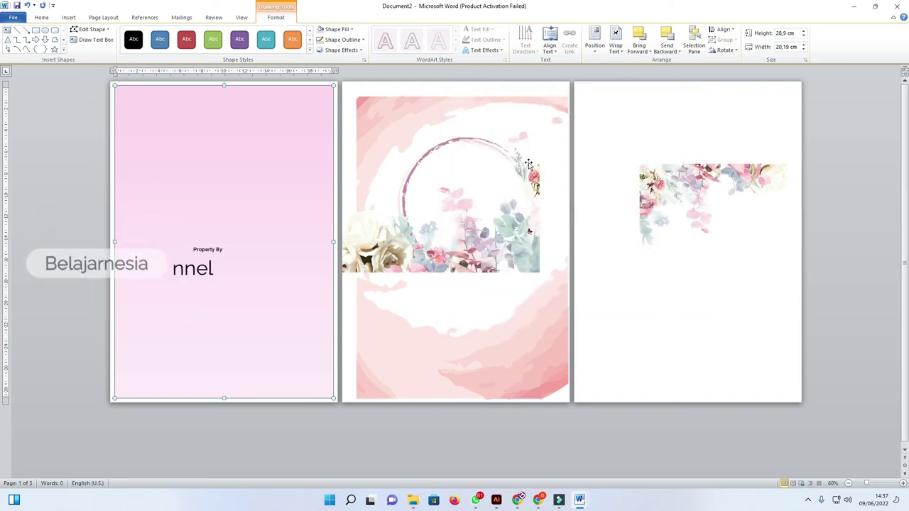
# Step: Try to move the pink watercolour background picture from the second page onto the first page's rectangle
pyautogui.click(370, 116)
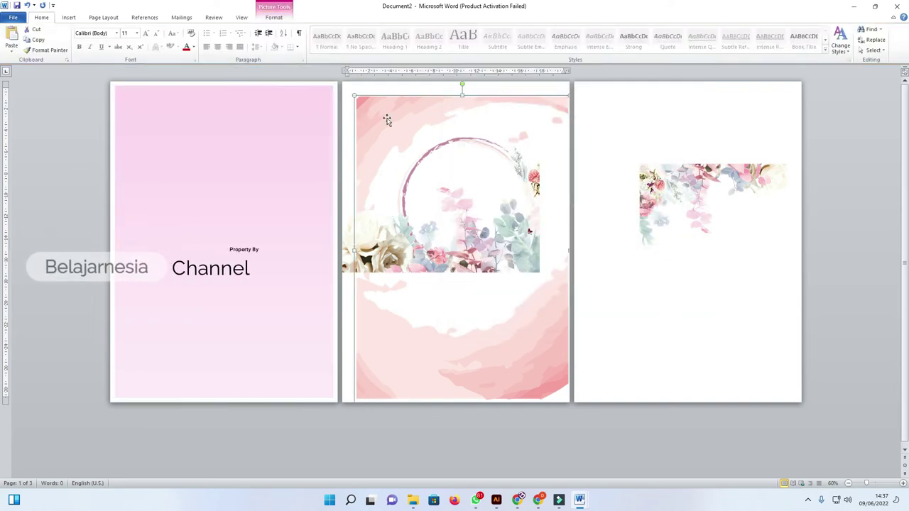
pyautogui.moveTo(405, 114); pyautogui.dragTo(179, 111)
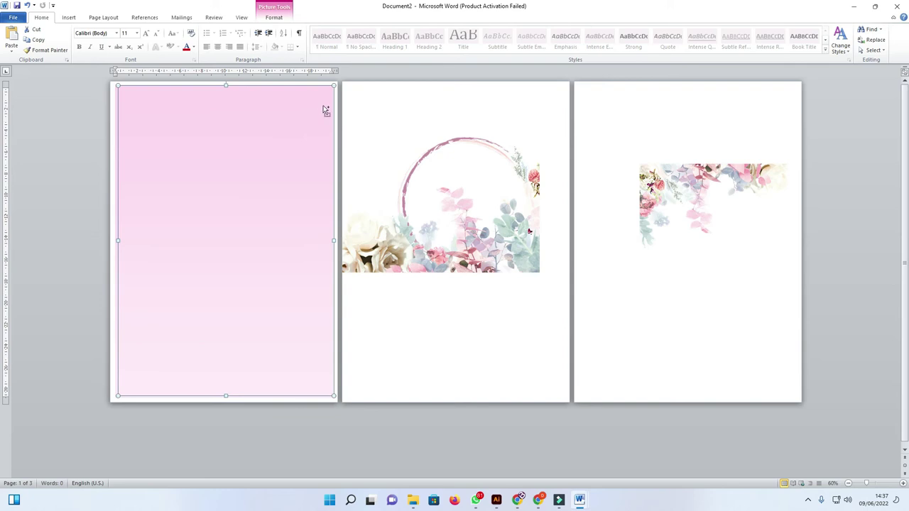
# Step: Send the gradient rectangle to the back and move the pink watercolour background picture onto the first page over it
pyautogui.click(284, 103)
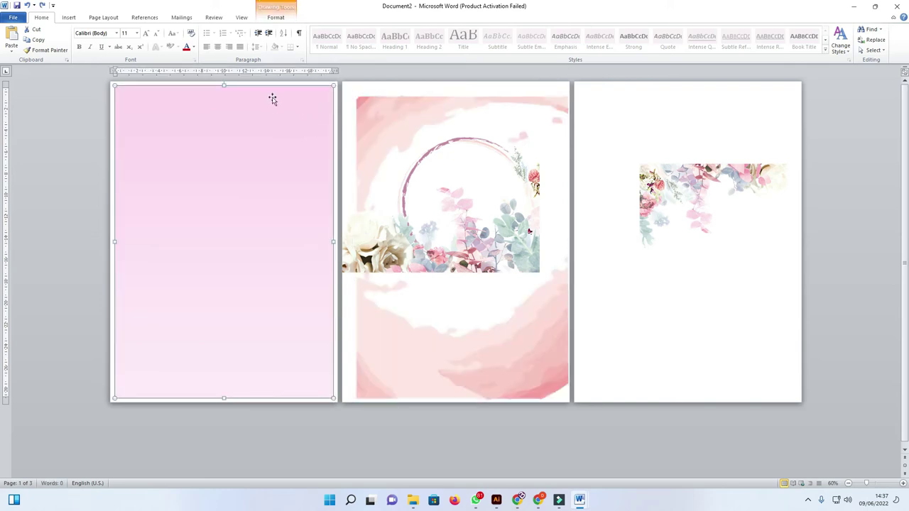
pyautogui.rightClick(268, 135)
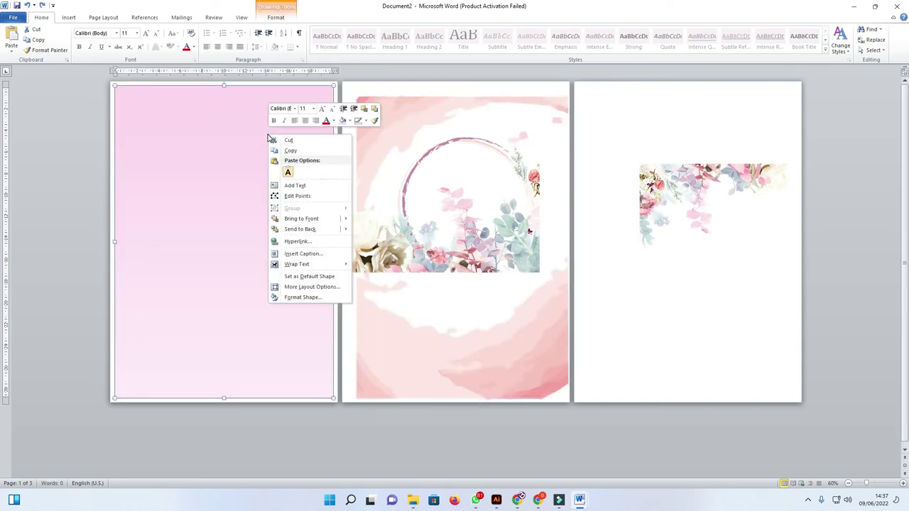
pyautogui.click(301, 229)
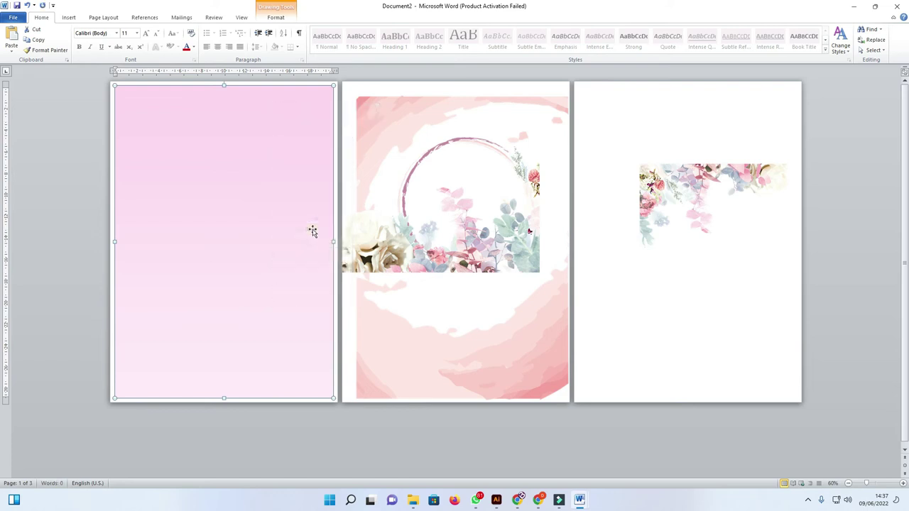
pyautogui.moveTo(396, 125); pyautogui.dragTo(174, 112)
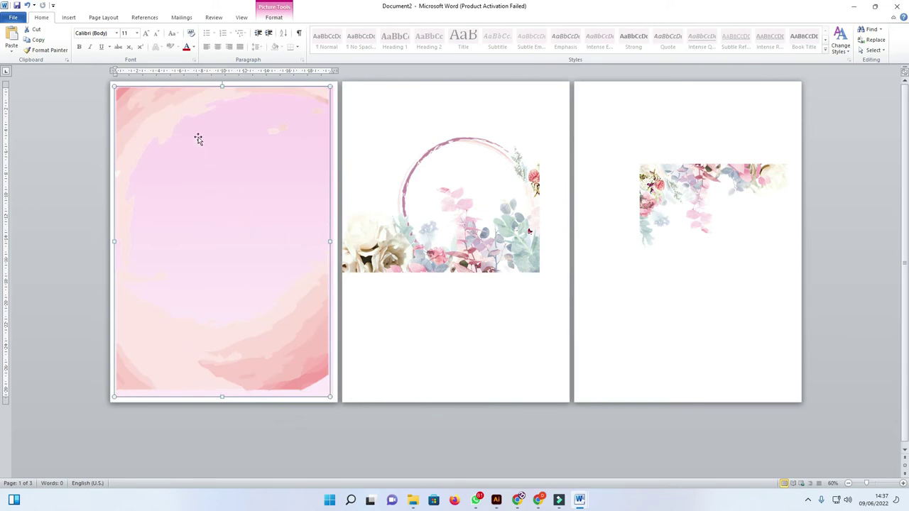
pyautogui.moveTo(187, 111)
pyautogui.mouseDown()
pyautogui.moveTo(185, 129)
pyautogui.moveTo(197, 93)
pyautogui.mouseUp()
# Step: Change the rectangle's 0% gradient stop to a custom paler pink, RGB 254, 232, 240
pyautogui.click(276, 18)
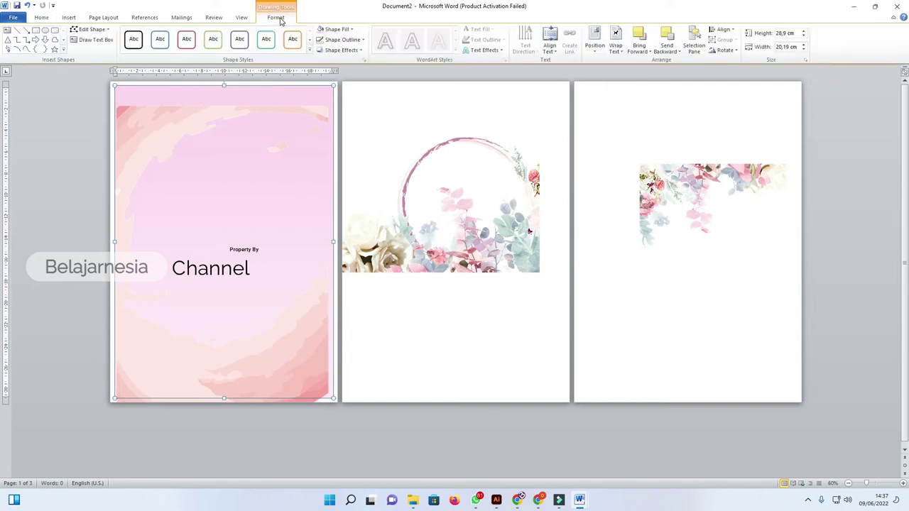
pyautogui.click(337, 29)
pyautogui.moveTo(364, 163)
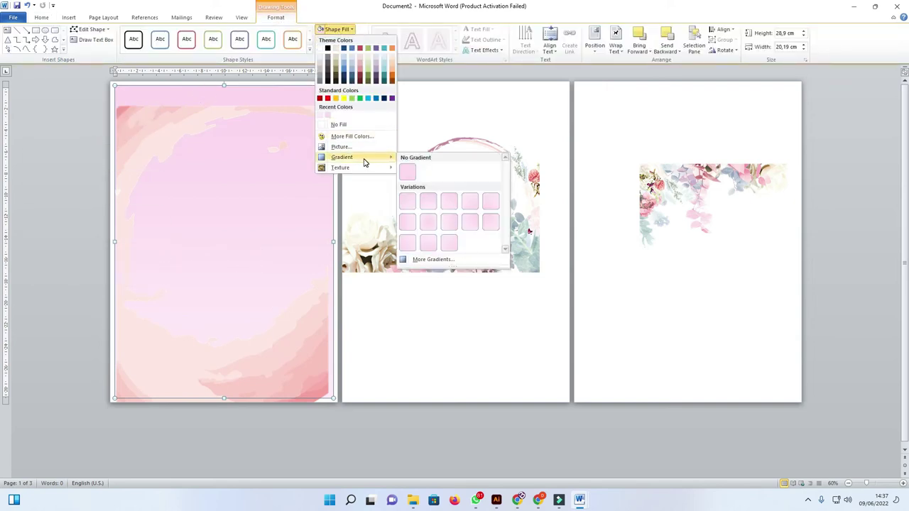
pyautogui.click(431, 259)
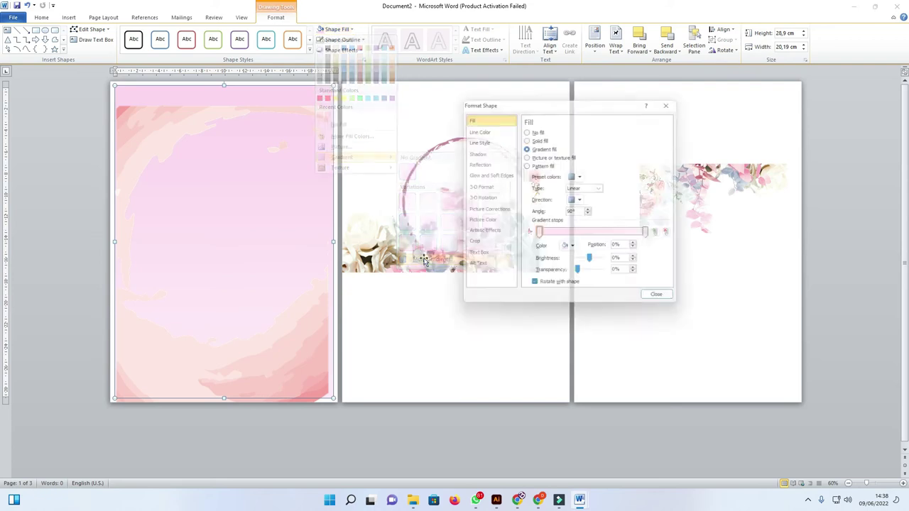
pyautogui.click(573, 249)
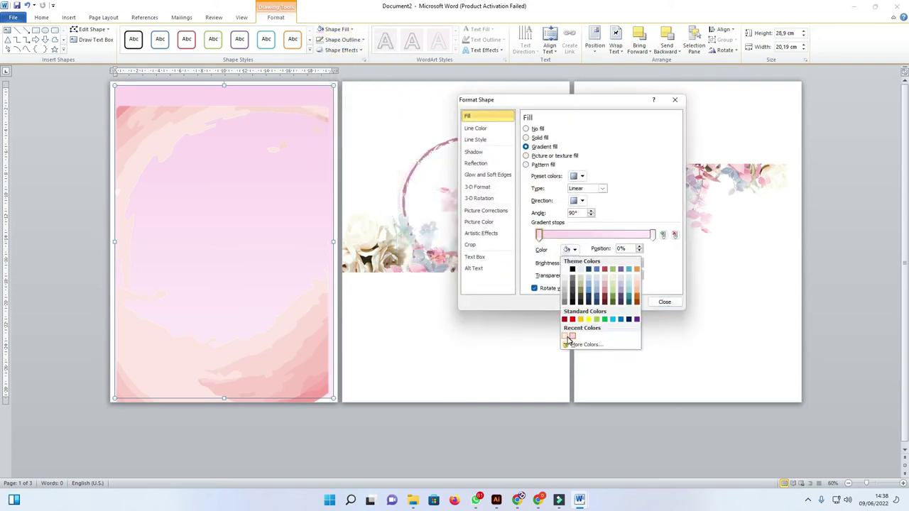
pyautogui.click(588, 344)
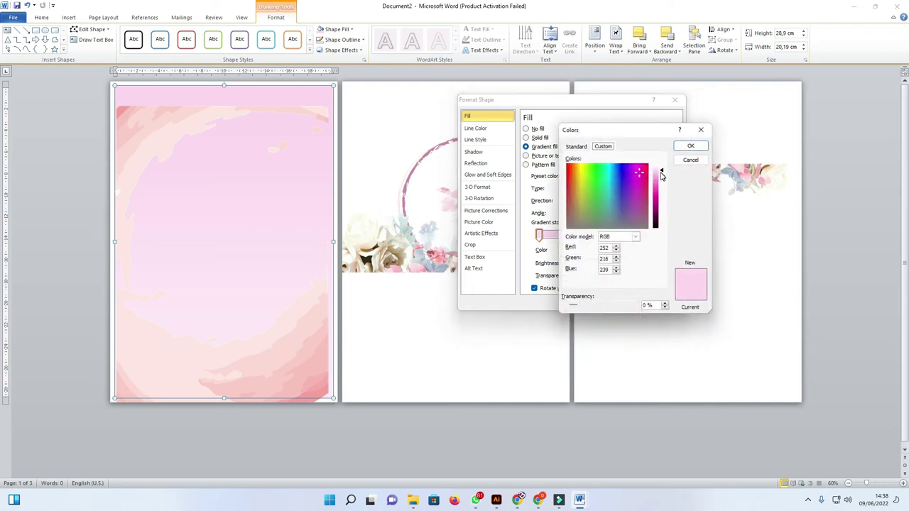
pyautogui.moveTo(638, 171); pyautogui.dragTo(643, 170)
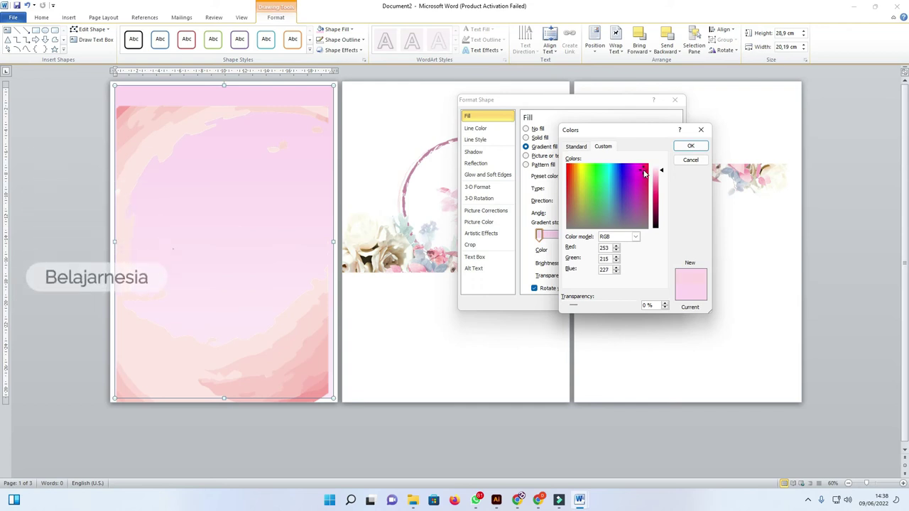
pyautogui.click(661, 170)
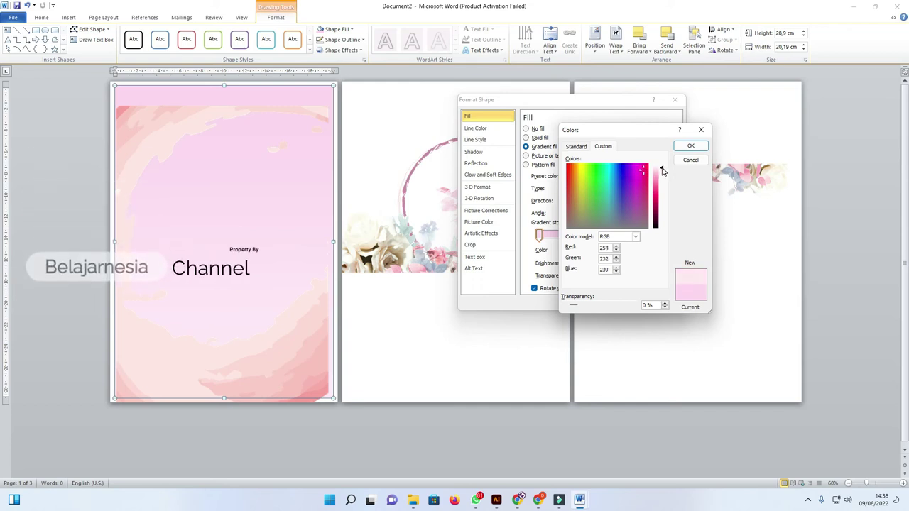
pyautogui.click(644, 172)
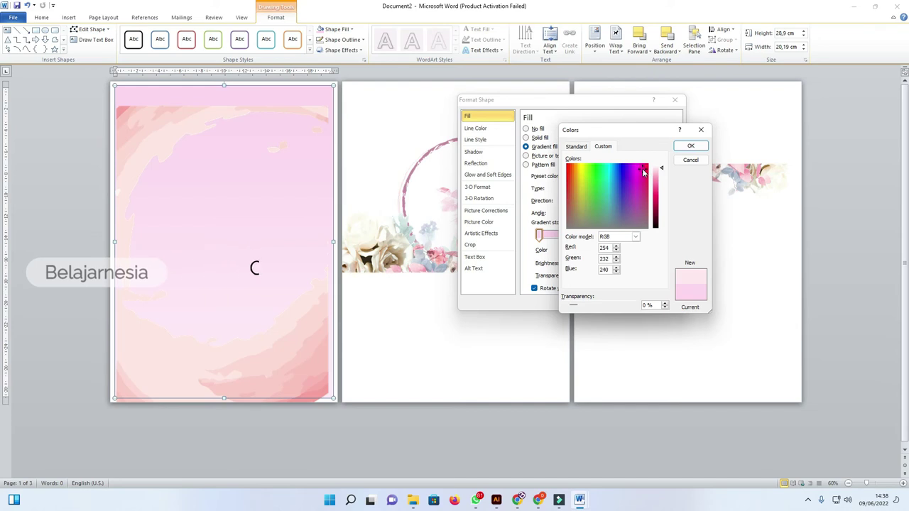
pyautogui.click(678, 147)
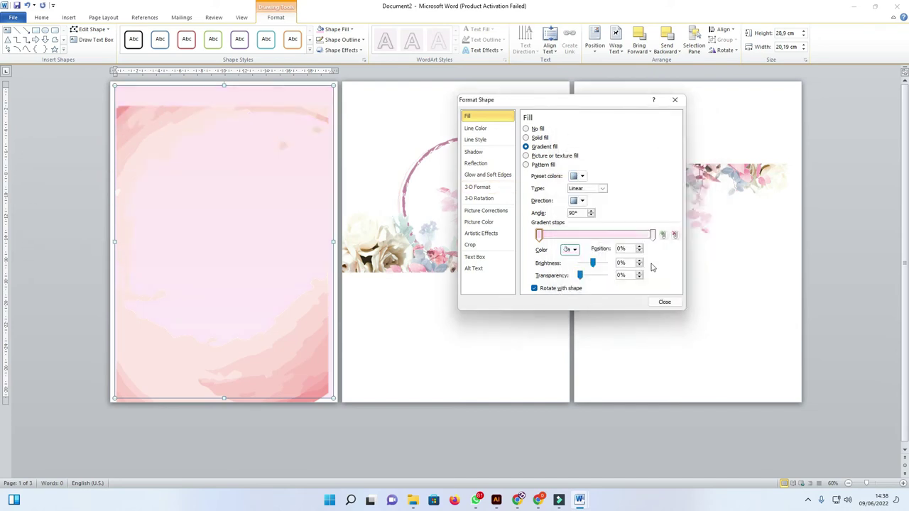
# Step: Close the shape formatting and nudge the pink watercolour background up and slightly right to line it up with the gradient rectangle
pyautogui.click(664, 302)
pyautogui.click(271, 335)
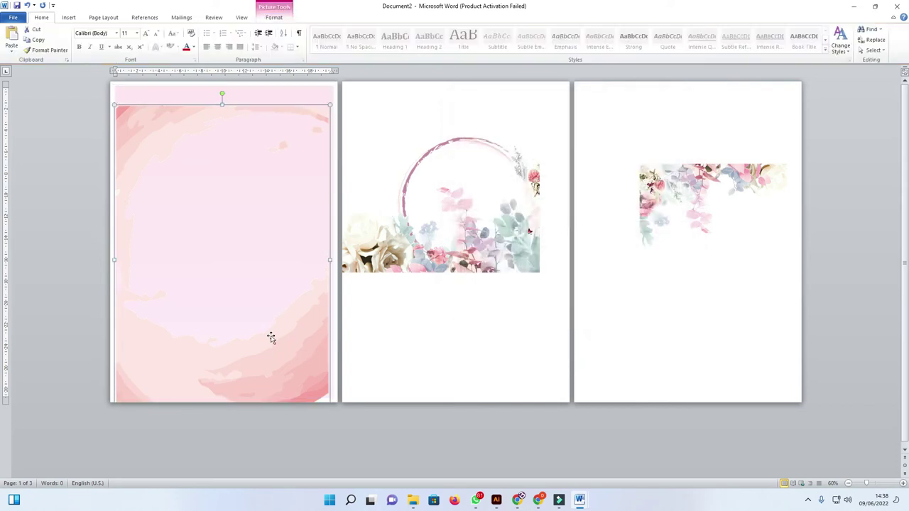
pyautogui.press('Up')
pyautogui.press('Up')
pyautogui.press('Up')
pyautogui.press('Up')
pyautogui.press('Up')
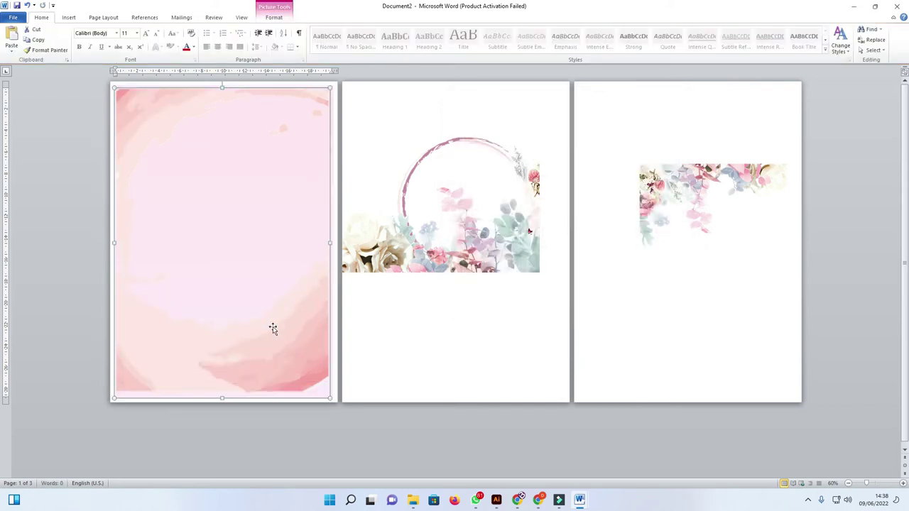
pyautogui.press('Up')
pyautogui.press('Up')
pyautogui.press('Right')
# Step: Move the white rose and eucalyptus bouquet picture from the second page to the bottom edge of the first page's background
pyautogui.click(490, 264)
pyautogui.moveTo(489, 264); pyautogui.dragTo(306, 372)
pyautogui.click(320, 97)
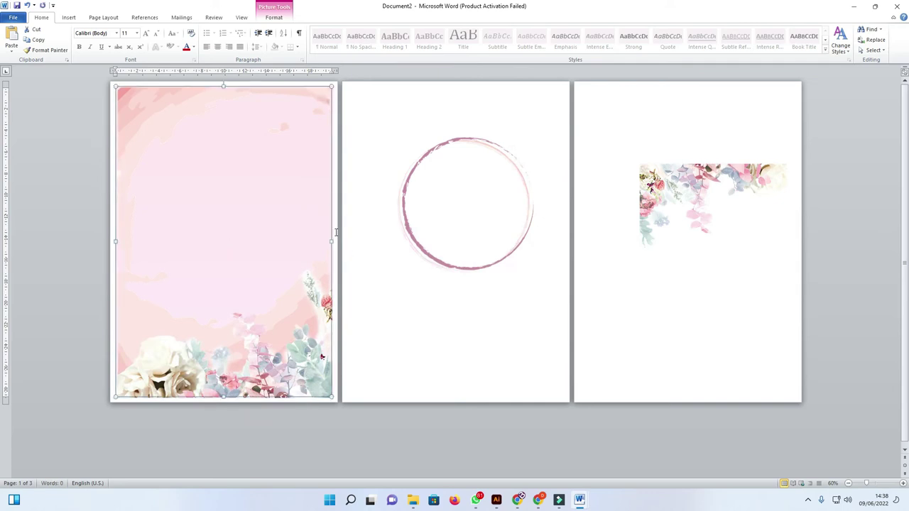
pyautogui.moveTo(332, 241); pyautogui.dragTo(332, 241)
pyautogui.click(369, 280)
# Step: Move the floral corner picture to the first page's upper-left corner and the brushed circle frame to the page's middle
pyautogui.click(692, 196)
pyautogui.moveTo(692, 196); pyautogui.dragTo(176, 122)
pyautogui.click(387, 132)
pyautogui.moveTo(412, 152); pyautogui.dragTo(179, 170)
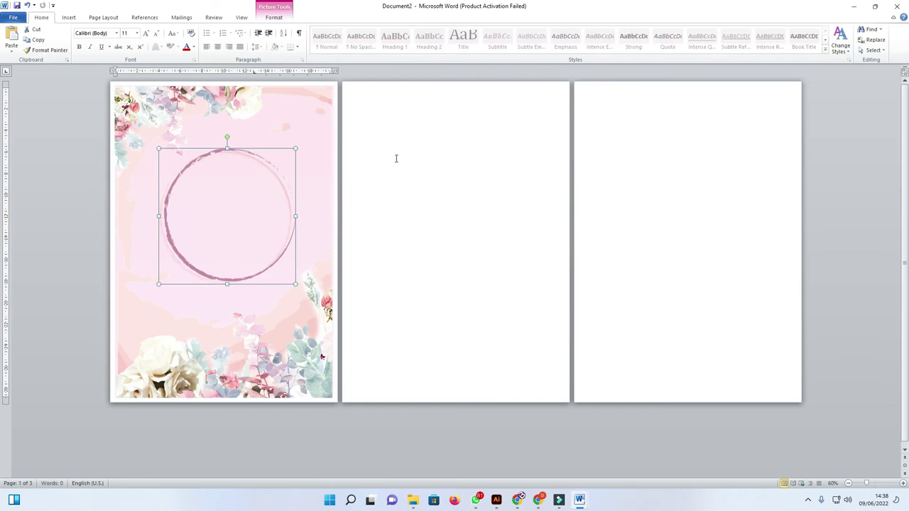
pyautogui.click(396, 158)
# Step: Open the gradient fill settings of the page-sized rectangle and select its 100% gradient stop
pyautogui.click(296, 192)
pyautogui.click(325, 191)
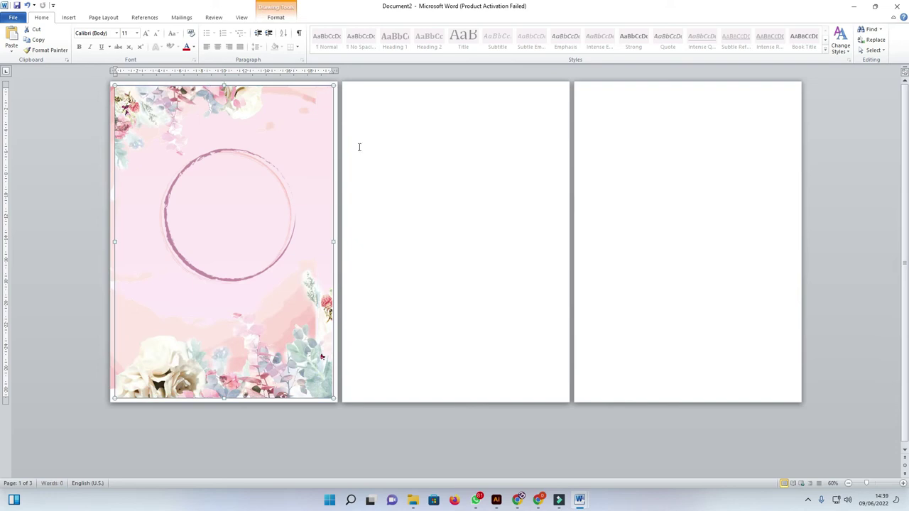
pyautogui.click(277, 17)
pyautogui.click(335, 29)
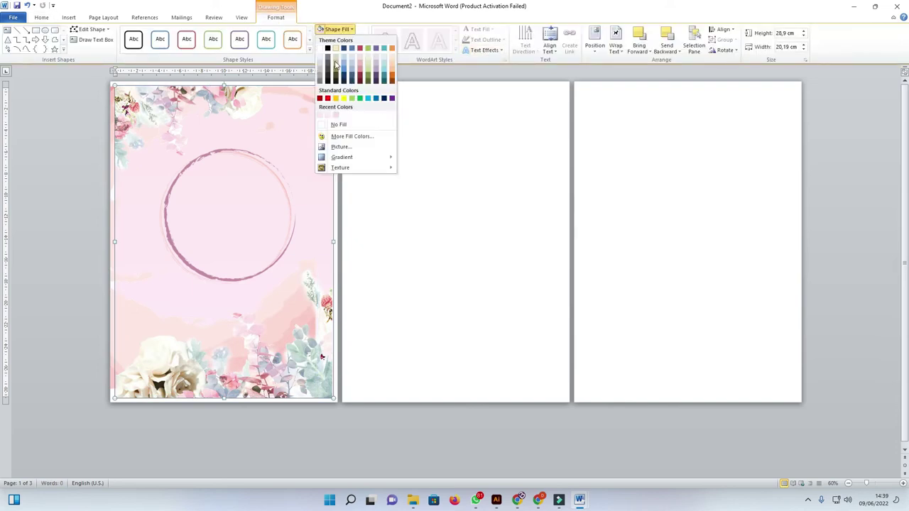
pyautogui.moveTo(360, 158)
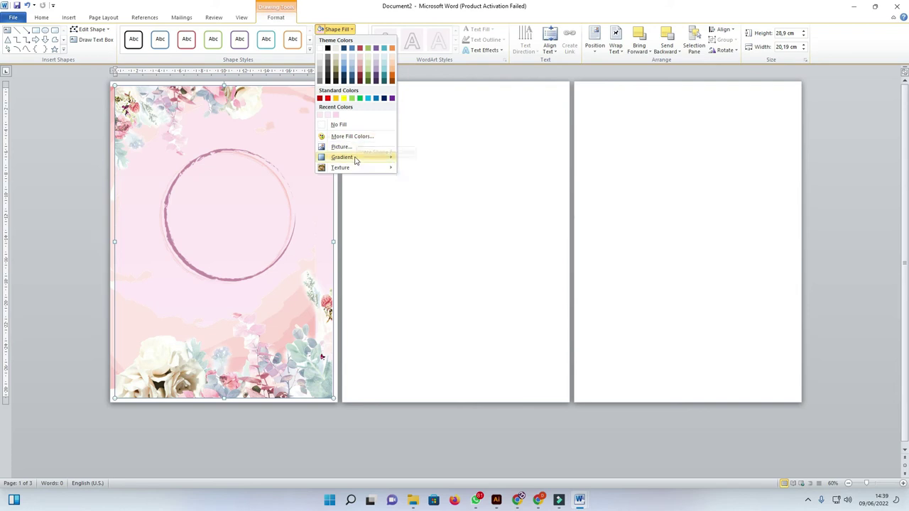
pyautogui.click(456, 258)
pyautogui.click(653, 237)
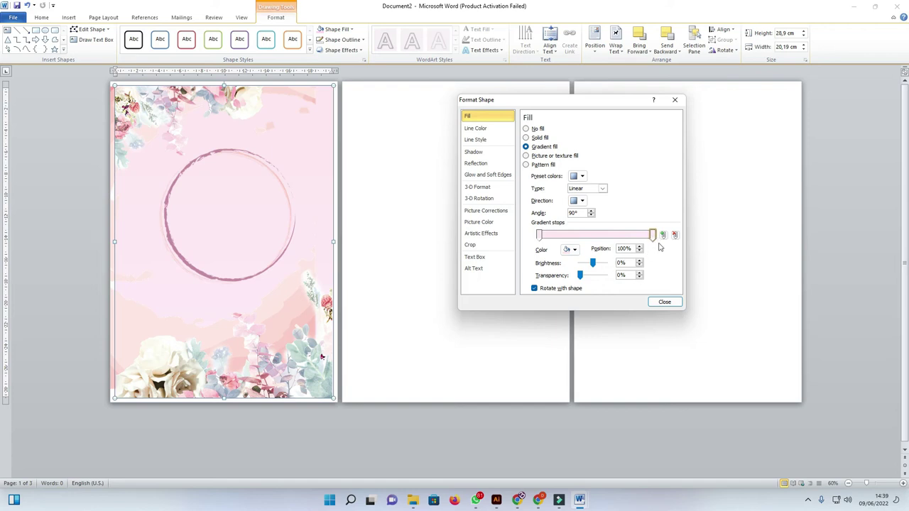
# Step: Try a 5% darker white for the 100% gradient stop and return to the recent pale pink
pyautogui.click(570, 249)
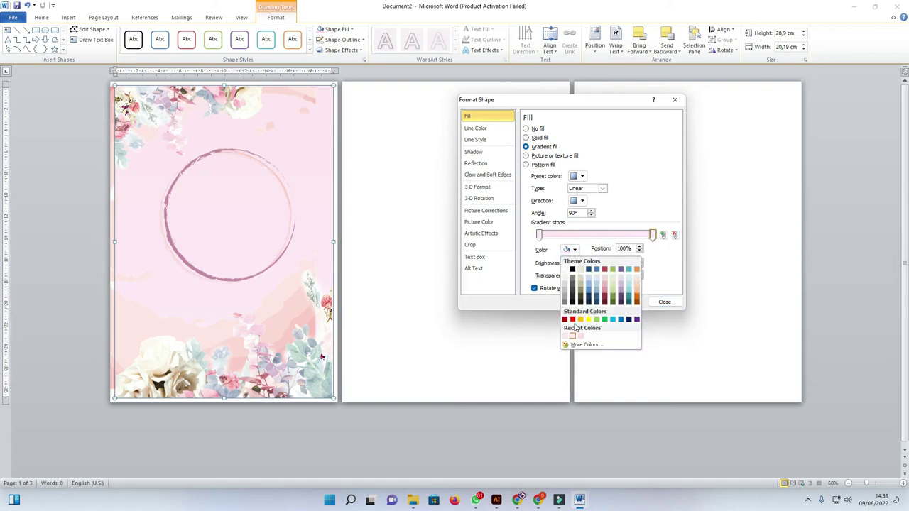
pyautogui.click(565, 281)
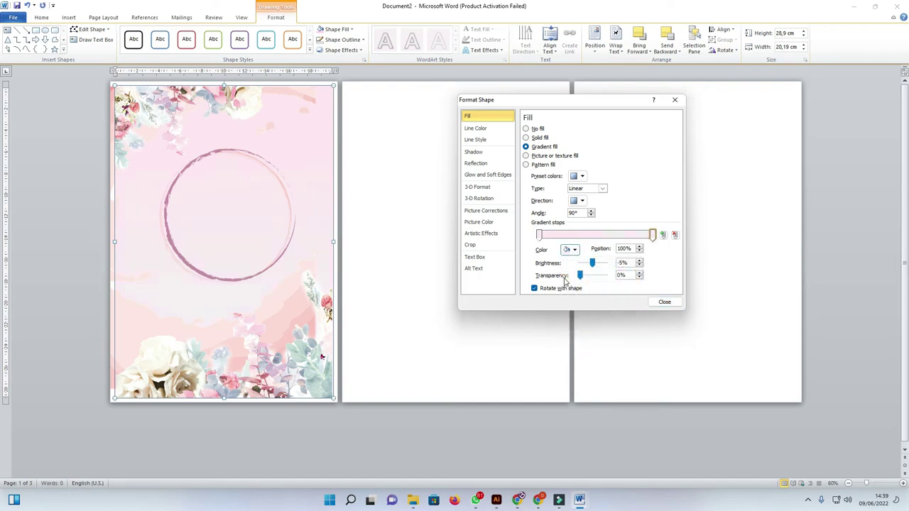
pyautogui.click(572, 250)
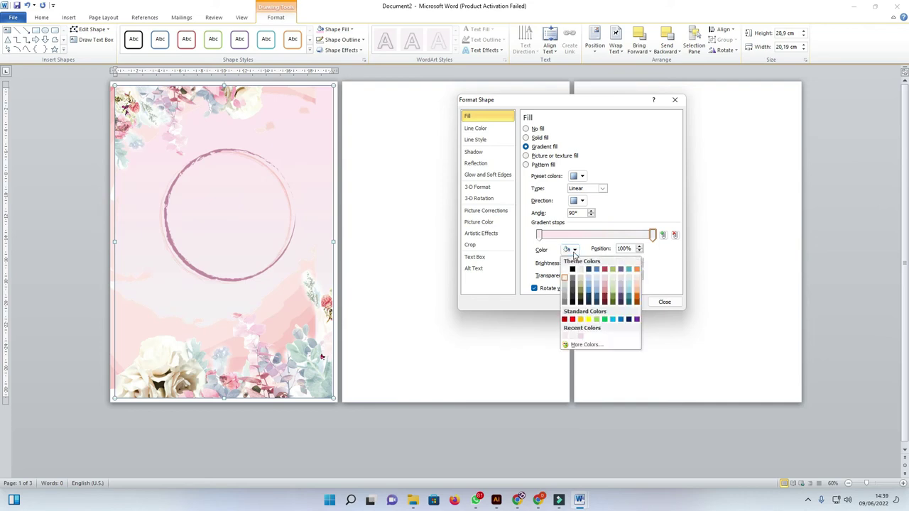
pyautogui.click(572, 336)
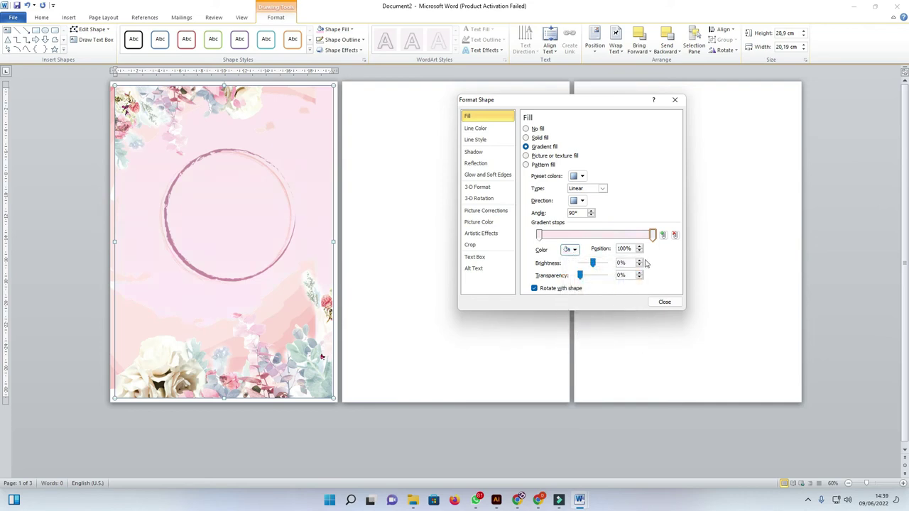
pyautogui.click(570, 249)
pyautogui.click(667, 264)
# Step: Set the 100% gradient stop's transparency to 100% and brightness to 100%, and close the shape formatting
pyautogui.moveTo(582, 277); pyautogui.dragTo(613, 277)
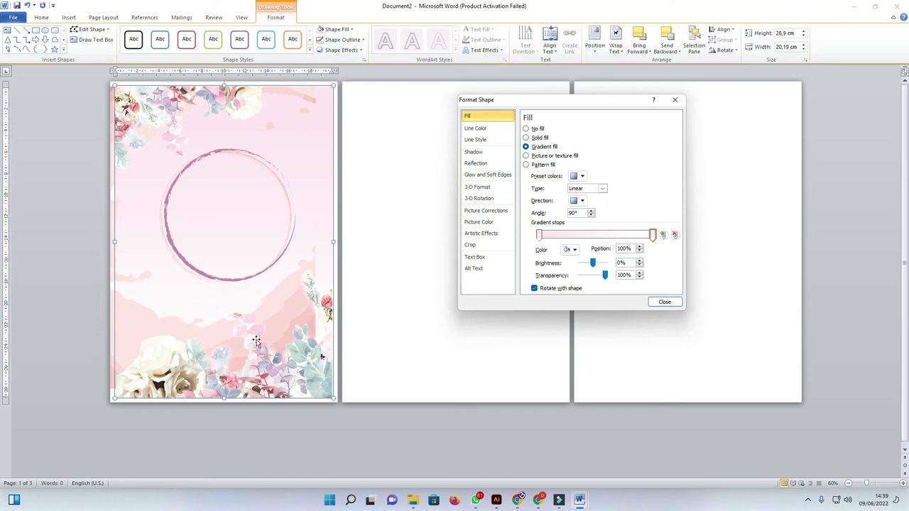
pyautogui.moveTo(592, 263); pyautogui.dragTo(615, 267)
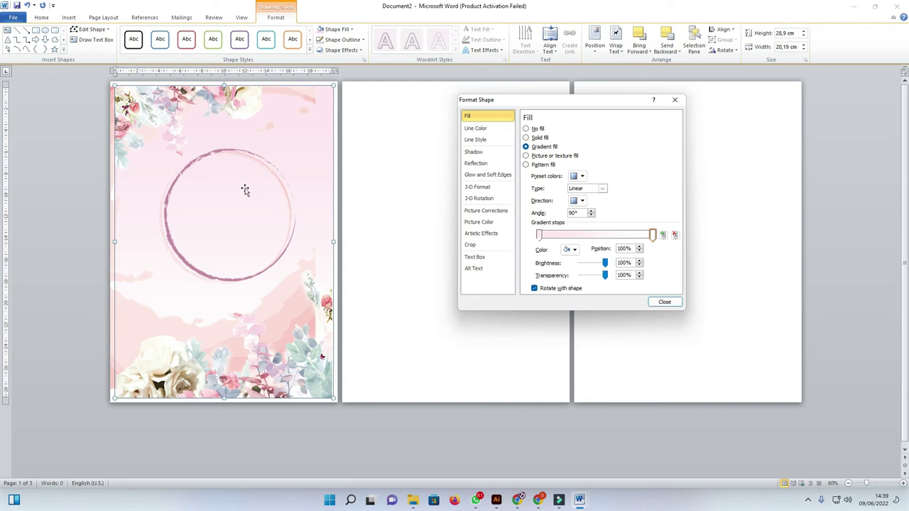
pyautogui.click(663, 303)
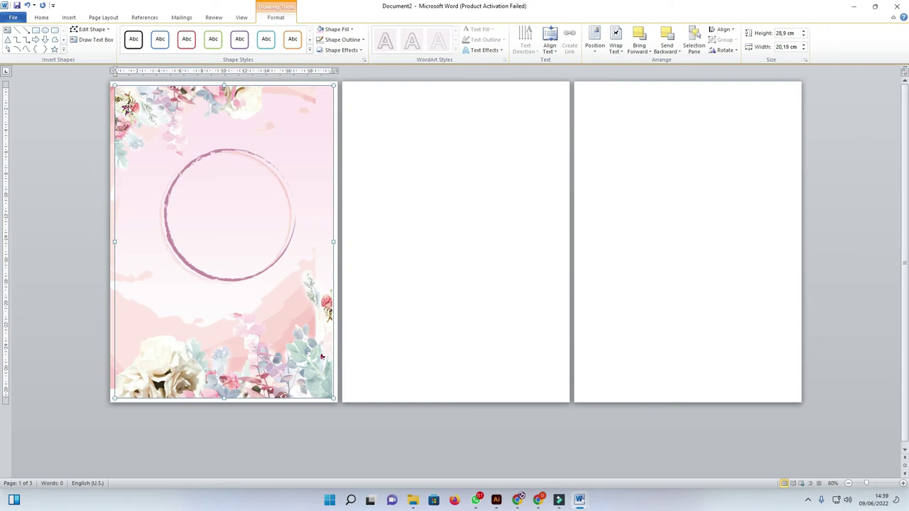
# Step: Shift the pink watercolour background slightly right to align it with the rectangle's left edge
pyautogui.click(126, 106)
pyautogui.click(124, 214)
pyautogui.moveTo(128, 215); pyautogui.dragTo(142, 214)
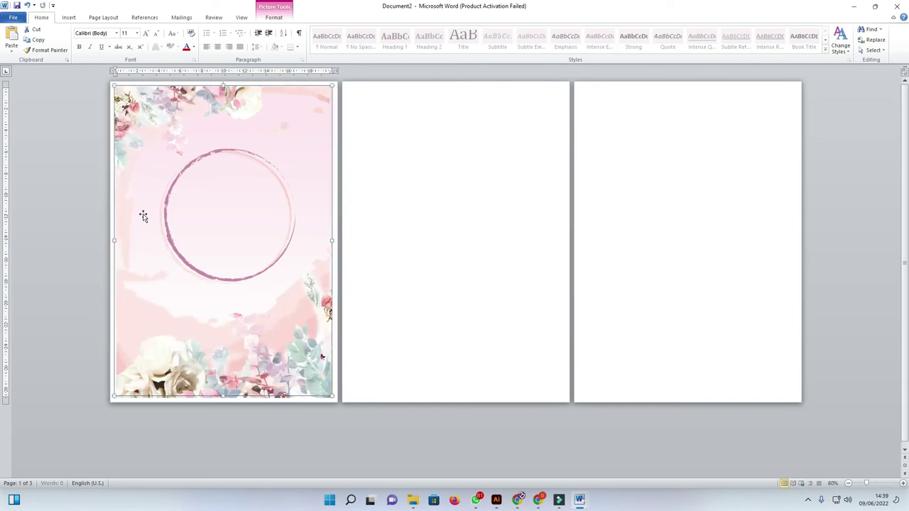
pyautogui.click(385, 215)
pyautogui.click(277, 181)
pyautogui.click(289, 216)
# Step: Delete the two blank pages after the invitation page
pyautogui.click(394, 149)
pyautogui.press('Down')
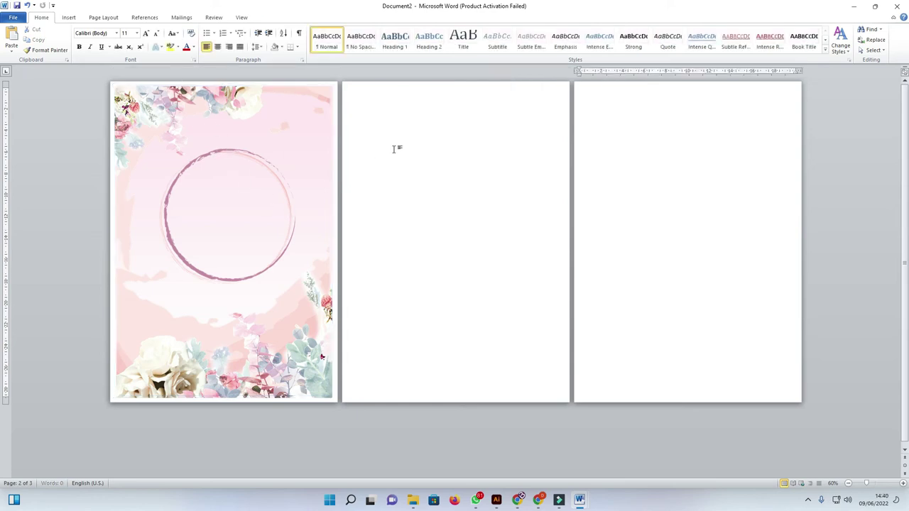
pyautogui.press('BackSpace')
pyautogui.press('BackSpace')
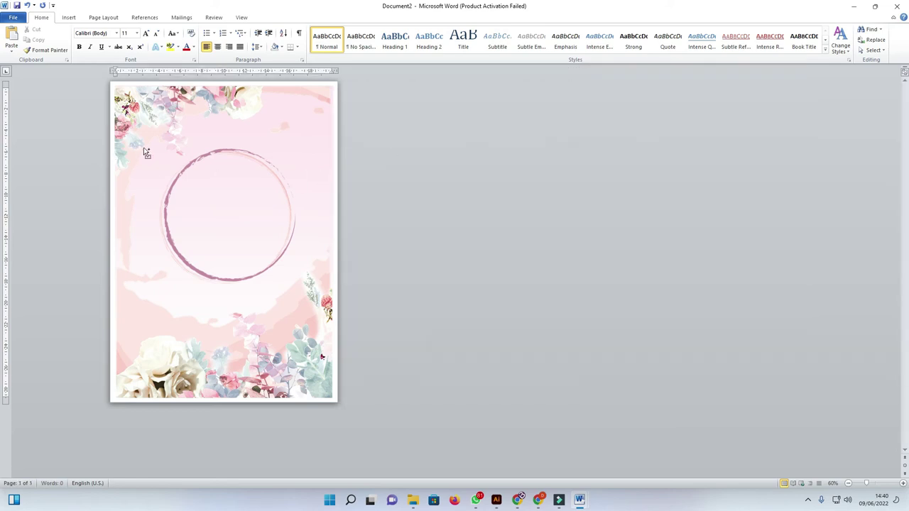
# Step: Draw a circle about 12 cm in diameter over the brushed circle frame and align it with the frame
pyautogui.scroll(2, 144, 150)
pyautogui.click(170, 96)
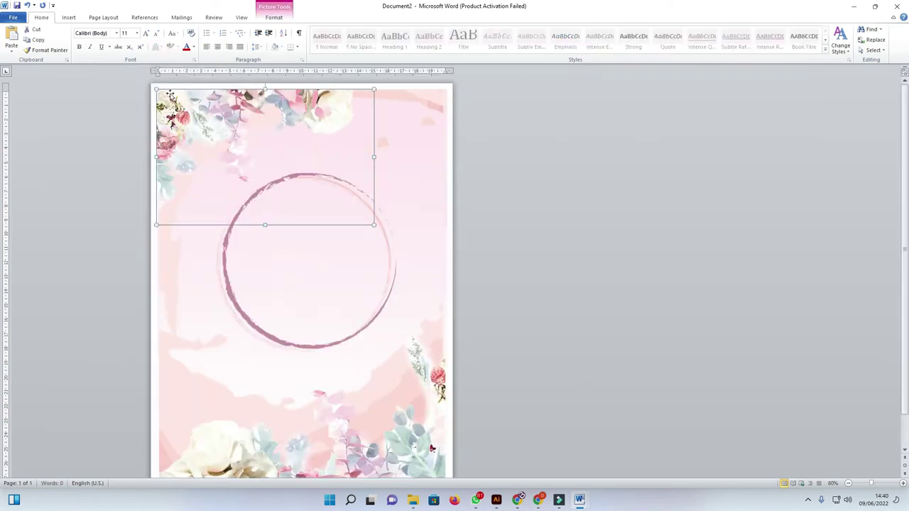
pyautogui.click(69, 17)
pyautogui.click(137, 47)
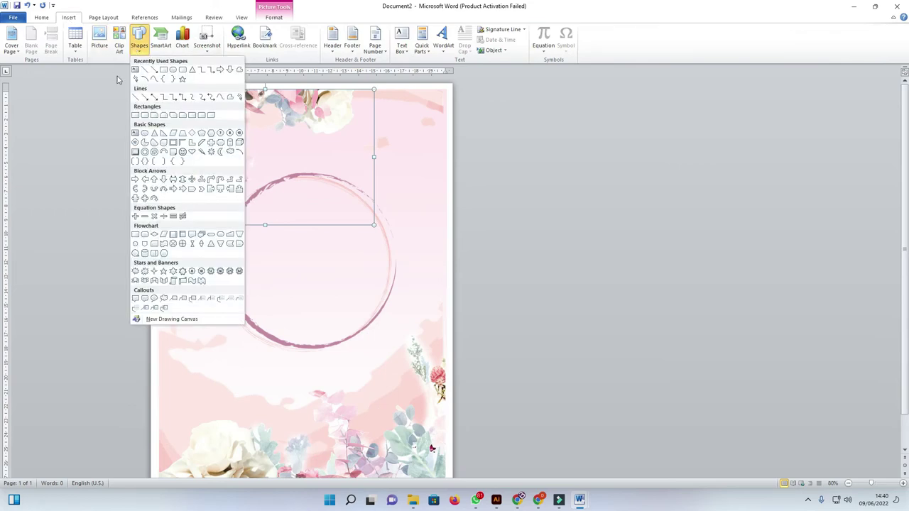
pyautogui.click(173, 68)
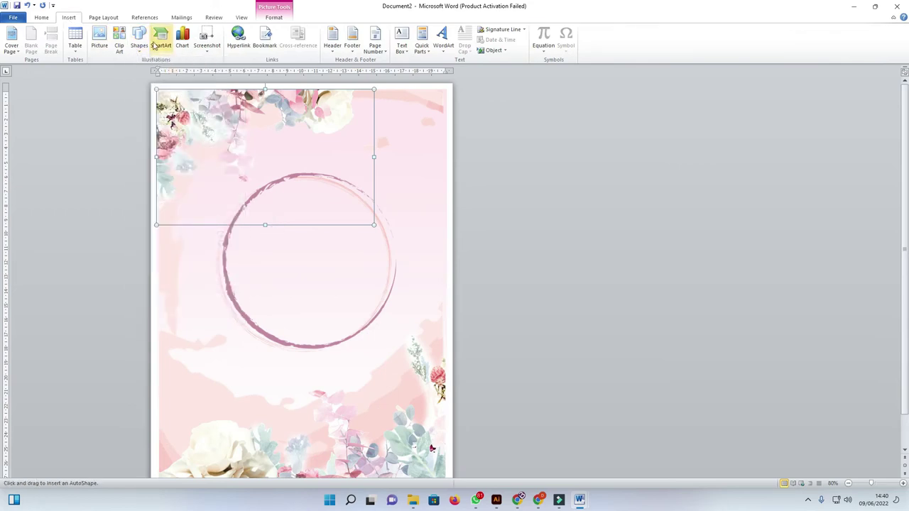
pyautogui.moveTo(314, 274); pyautogui.dragTo(392, 339)
pyautogui.moveTo(340, 254); pyautogui.dragTo(338, 254)
# Step: Set the new circle to no fill and no outline
pyautogui.click(331, 29)
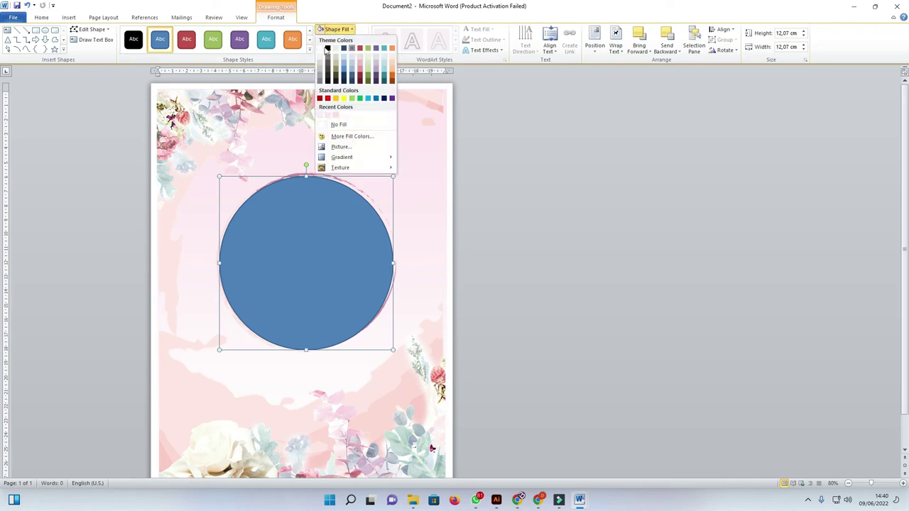
pyautogui.click(351, 126)
pyautogui.click(342, 39)
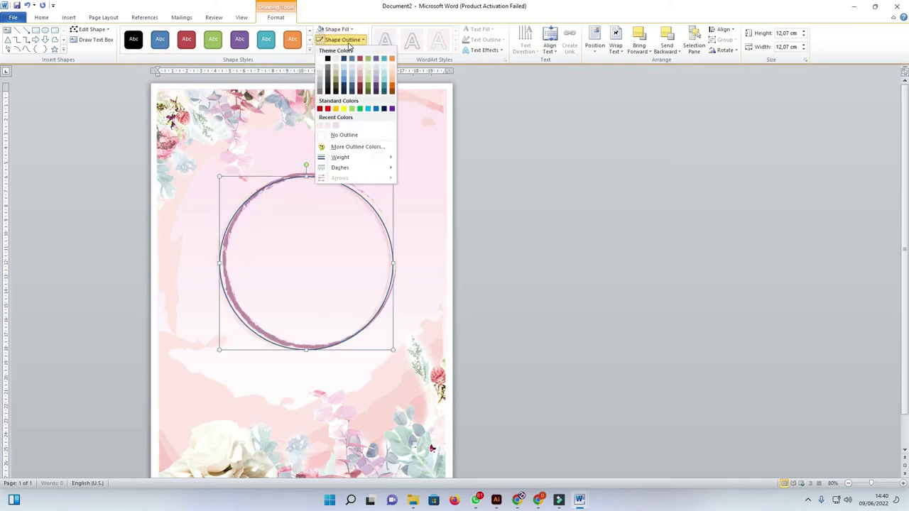
pyautogui.click(343, 135)
# Step: Fill the circle with the JPG photo of the couple in white from the Banner Wedding Ke-1 folder, browsing with large icons
pyautogui.click(332, 29)
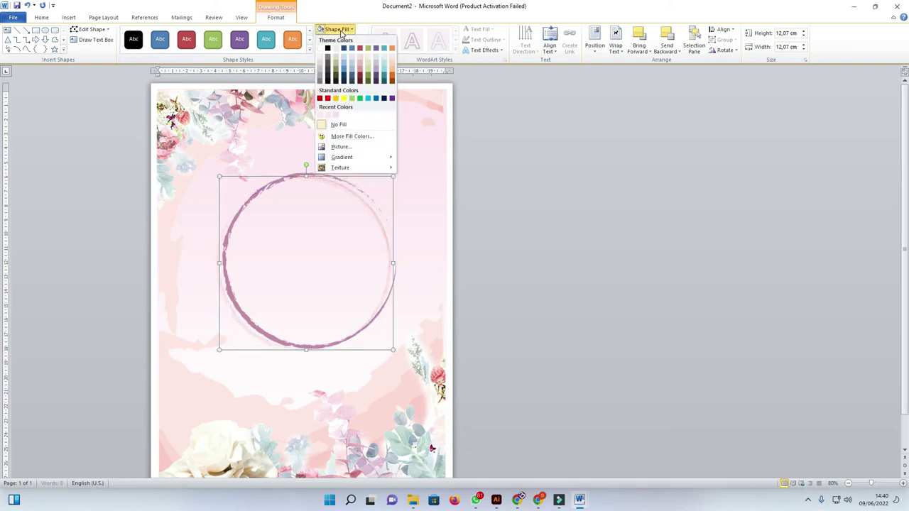
pyautogui.click(350, 149)
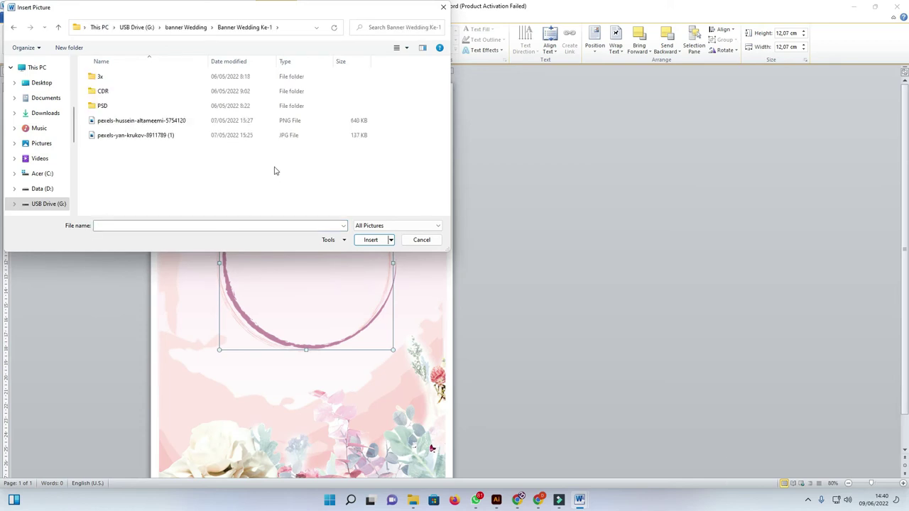
pyautogui.rightClick(178, 177)
pyautogui.moveTo(213, 179)
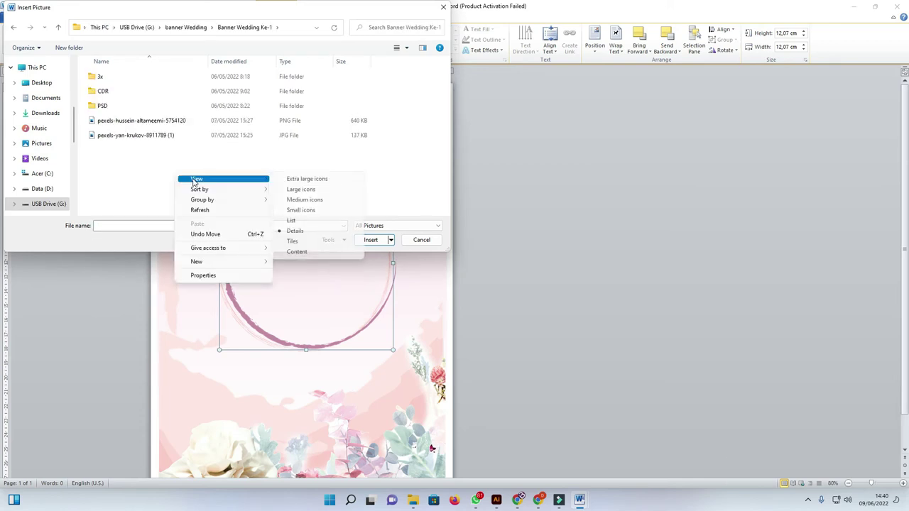
pyautogui.click(291, 191)
pyautogui.click(303, 116)
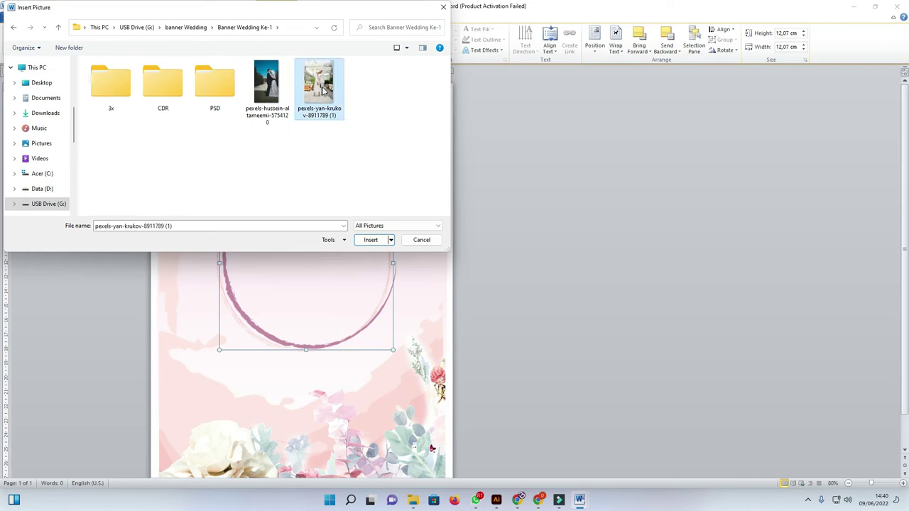
pyautogui.click(371, 240)
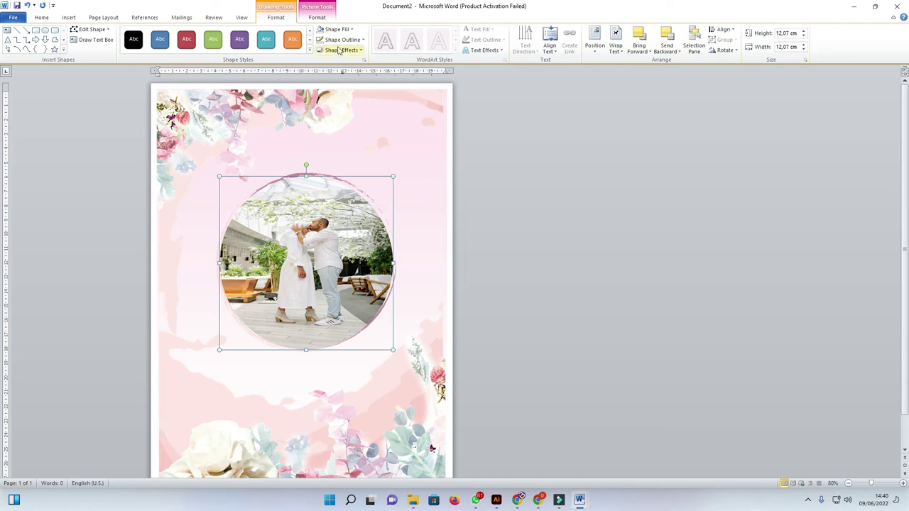
# Step: Crop the circle's picture fill, narrowing the photo to correct its proportions and enlarging it well beyond the circle
pyautogui.click(316, 17)
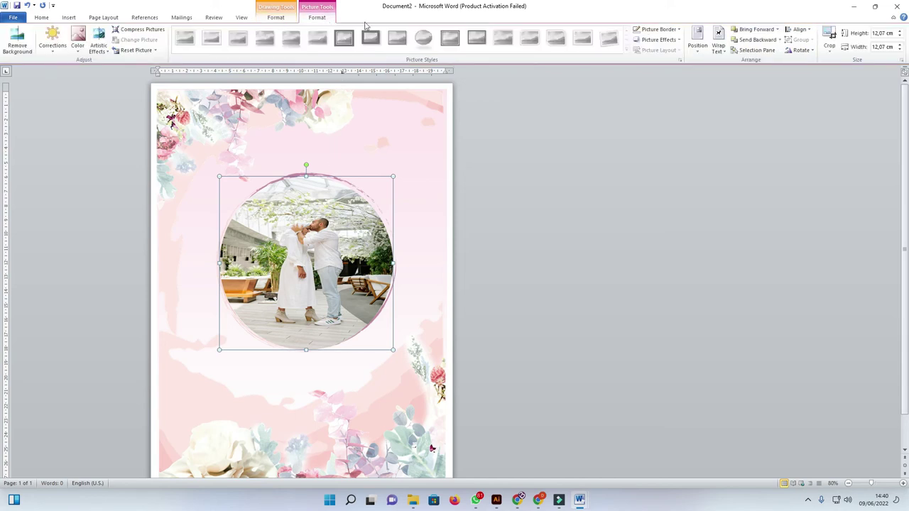
pyautogui.click(829, 39)
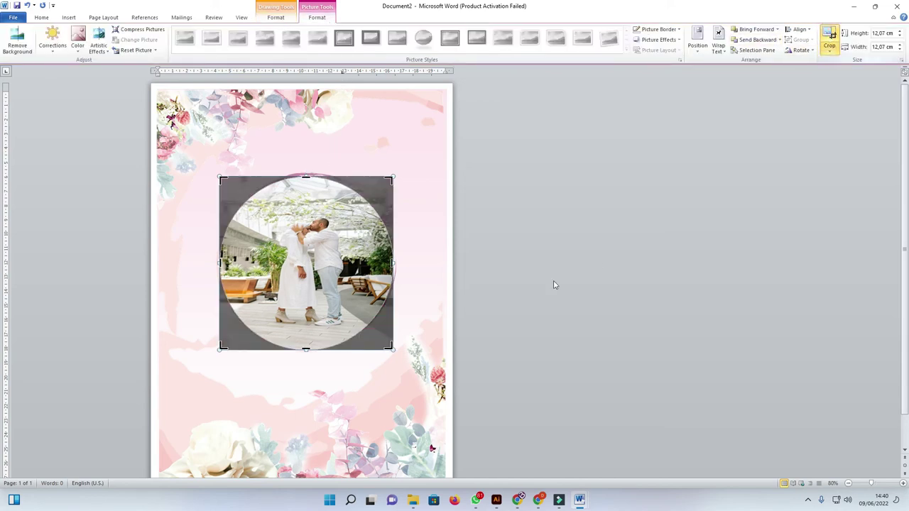
pyautogui.moveTo(395, 261); pyautogui.dragTo(353, 263)
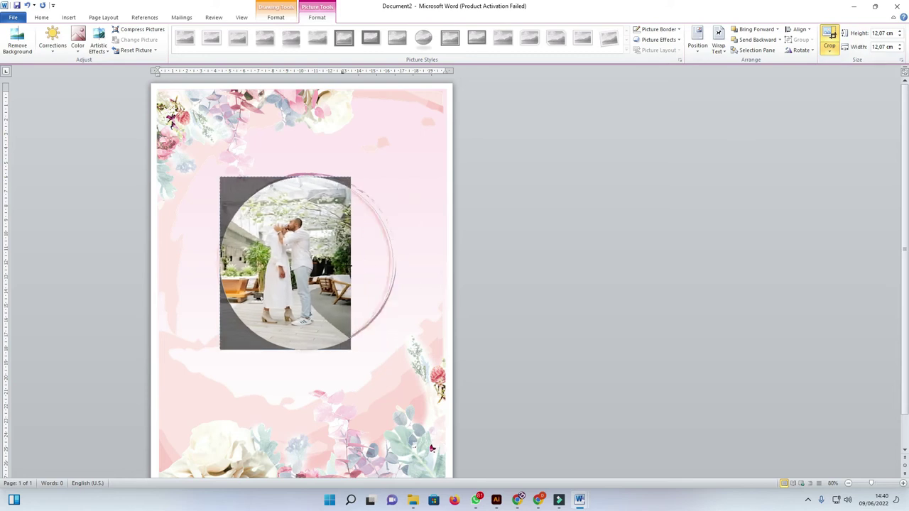
pyautogui.moveTo(346, 350); pyautogui.dragTo(427, 454)
pyautogui.moveTo(389, 416); pyautogui.dragTo(369, 412)
pyautogui.moveTo(410, 454); pyautogui.dragTo(440, 475)
# Step: Reposition and slightly enlarge the photo to frame the couple's upper bodies inside the circle, and finish cropping
pyautogui.moveTo(311, 260); pyautogui.dragTo(303, 248)
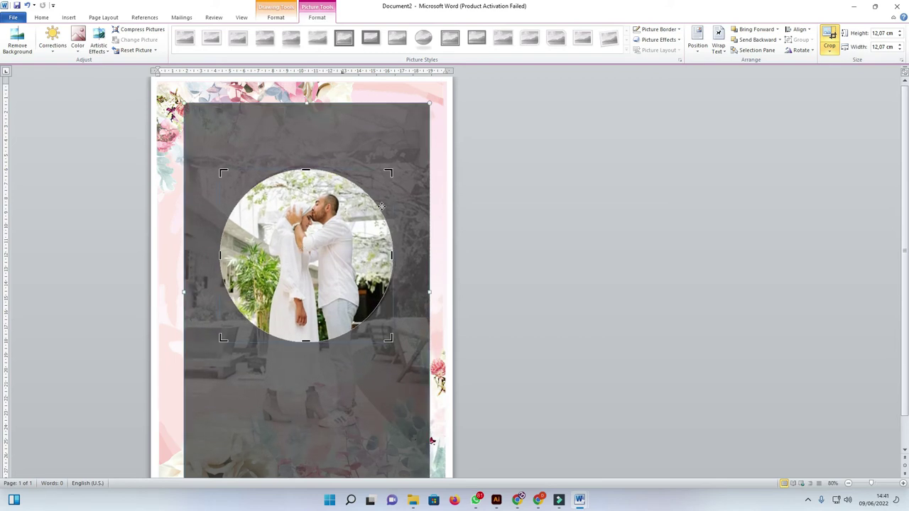
pyautogui.moveTo(430, 100); pyautogui.dragTo(436, 88)
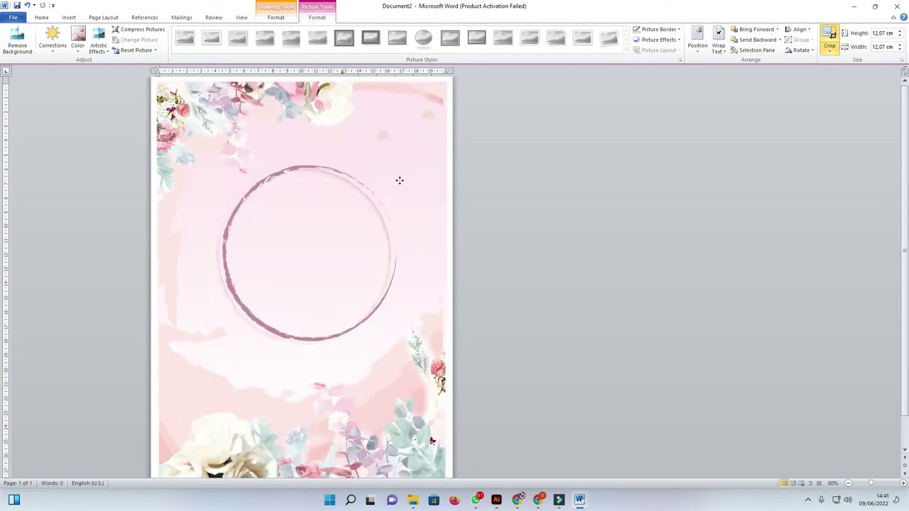
pyautogui.moveTo(339, 240); pyautogui.dragTo(324, 239)
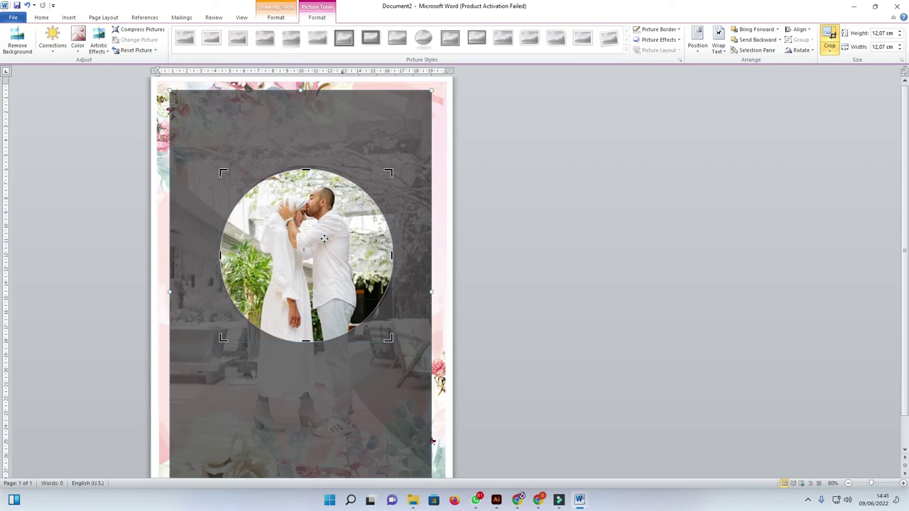
pyautogui.click(540, 189)
pyautogui.click(351, 195)
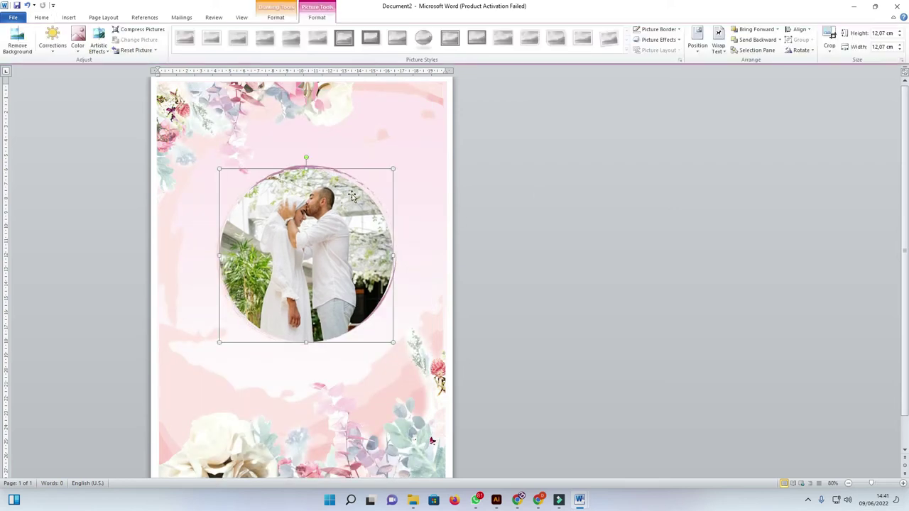
# Step: Move the couple photo and the watercolour background aside, and bring the brush-stroke ring to the front
pyautogui.moveTo(348, 187); pyautogui.dragTo(335, 202)
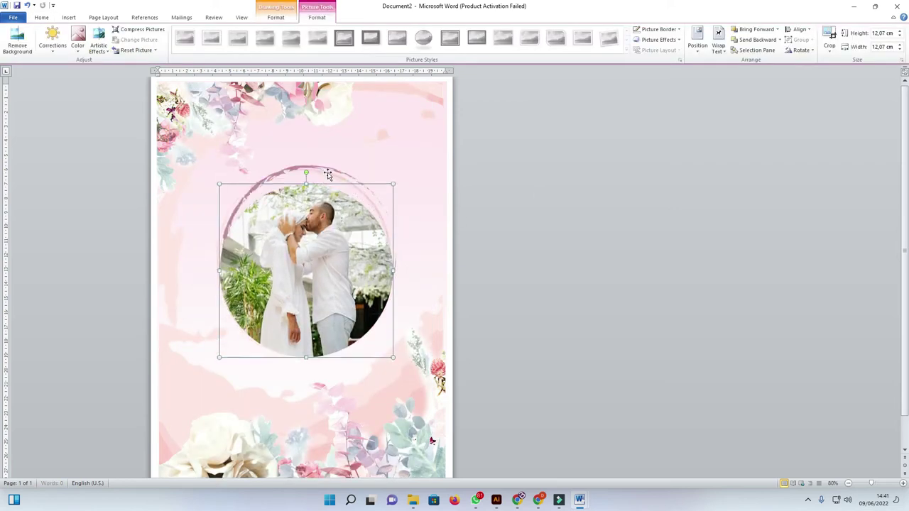
pyautogui.click(326, 172)
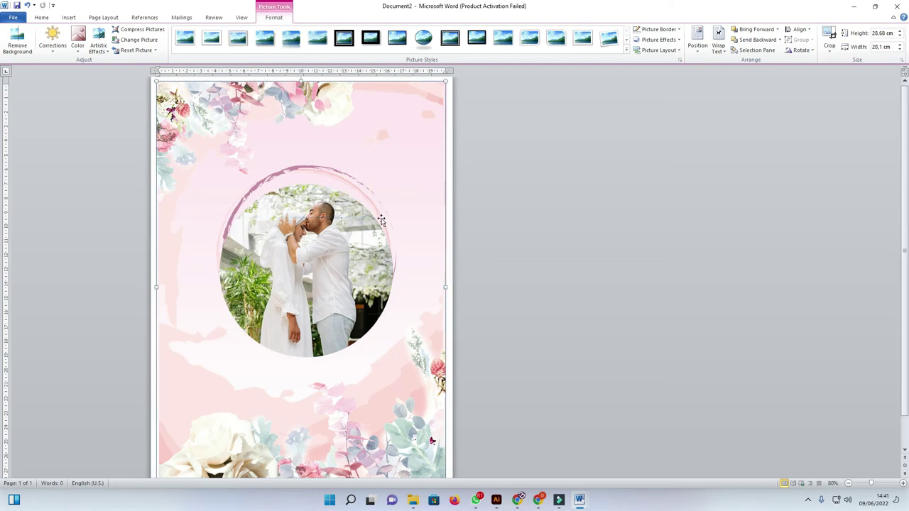
pyautogui.moveTo(355, 231); pyautogui.dragTo(391, 253)
pyautogui.click(391, 254)
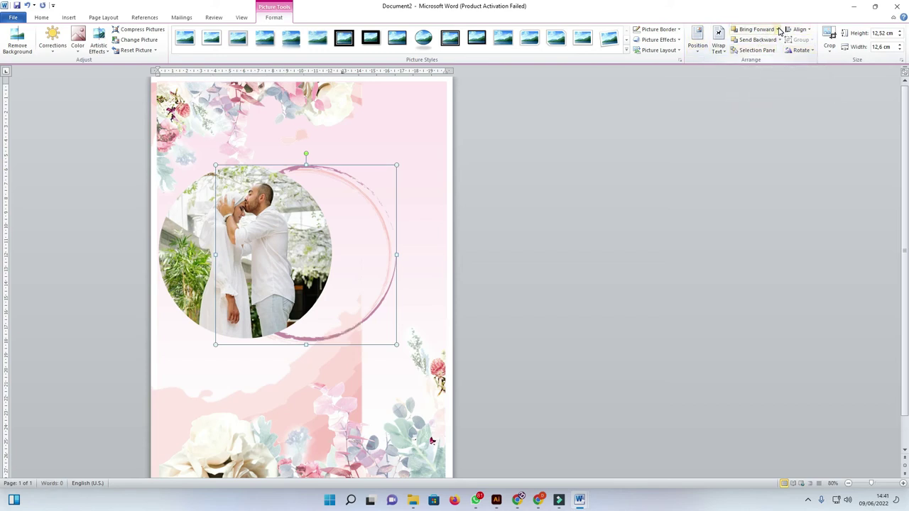
pyautogui.click(778, 29)
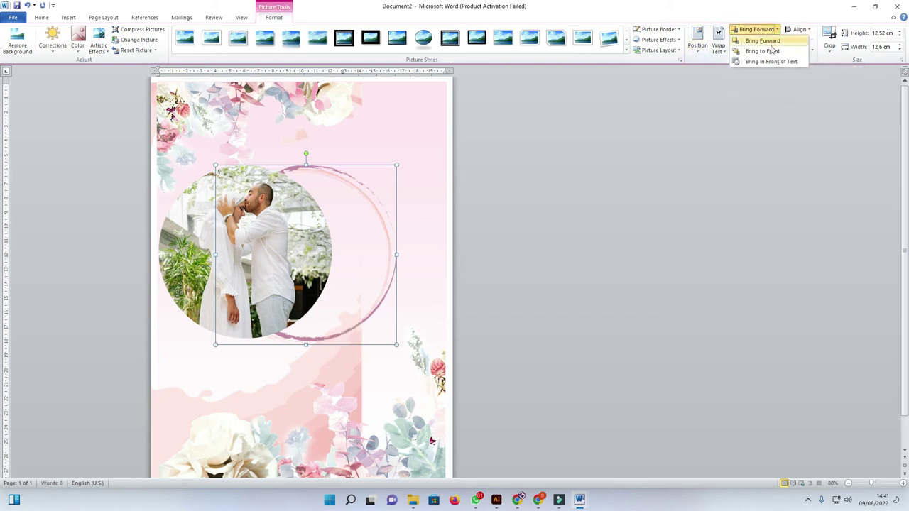
pyautogui.click(772, 55)
# Step: Place the circular couple photo inside the brush-stroke ring and shrink it to 11,77 cm in height and width
pyautogui.moveTo(206, 213)
pyautogui.mouseDown()
pyautogui.moveTo(194, 205)
pyautogui.moveTo(258, 204)
pyautogui.mouseUp()
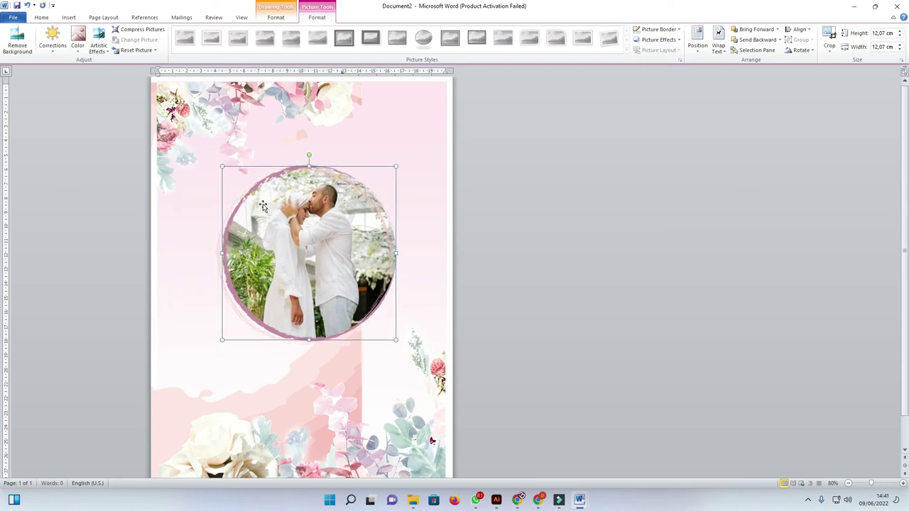
pyautogui.moveTo(396, 166); pyautogui.dragTo(384, 172)
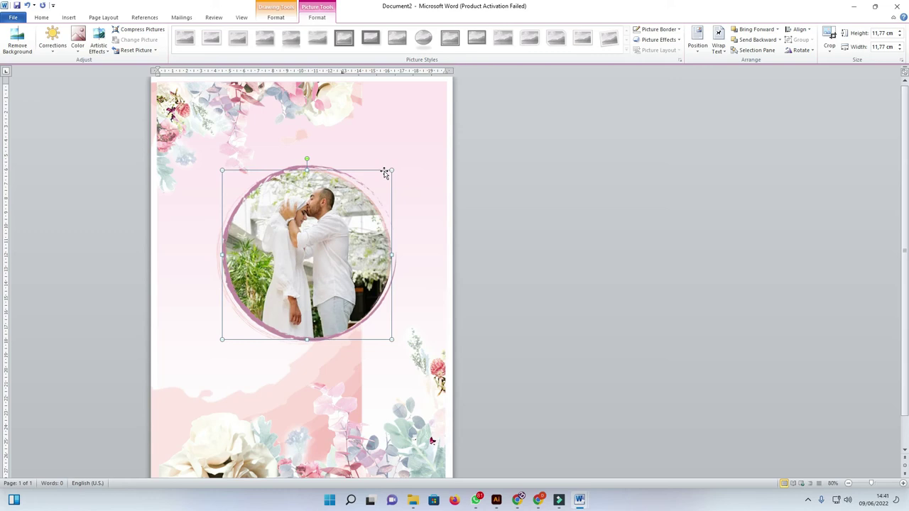
pyautogui.click(349, 132)
# Step: Move the watercolour background back over the pink rectangle and adjust its side edges to fit the rectangle's width
pyautogui.click(345, 360)
pyautogui.click(163, 245)
pyautogui.moveTo(162, 246); pyautogui.dragTo(254, 244)
pyautogui.click(472, 254)
pyautogui.click(427, 88)
pyautogui.moveTo(427, 88); pyautogui.dragTo(433, 90)
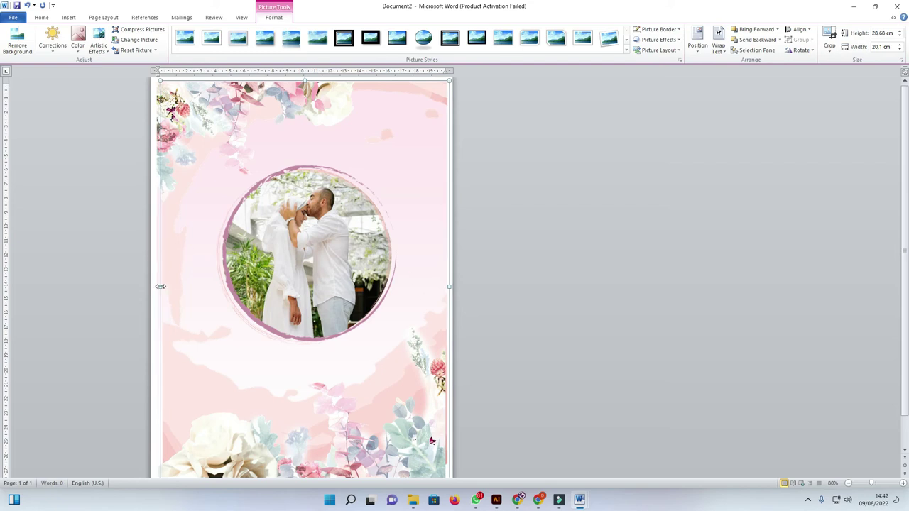
pyautogui.moveTo(157, 287); pyautogui.dragTo(154, 286)
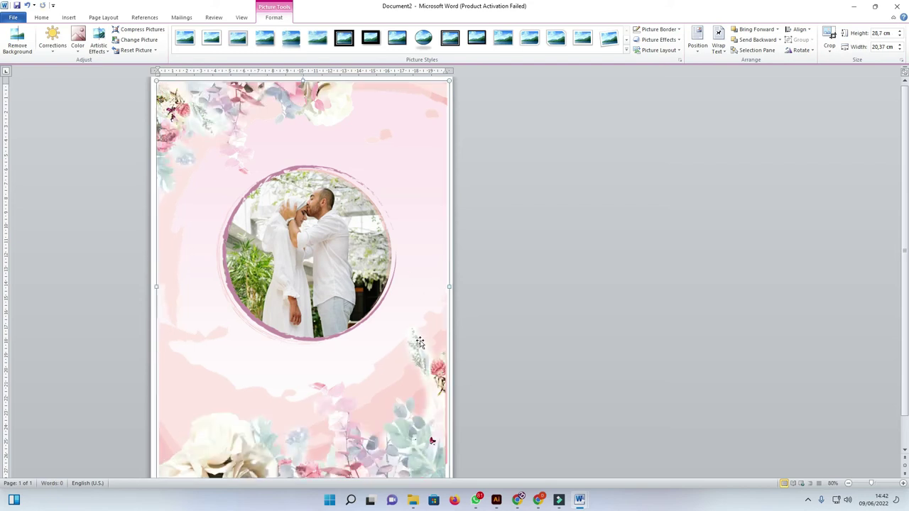
pyautogui.moveTo(446, 285); pyautogui.dragTo(443, 285)
pyautogui.click(508, 273)
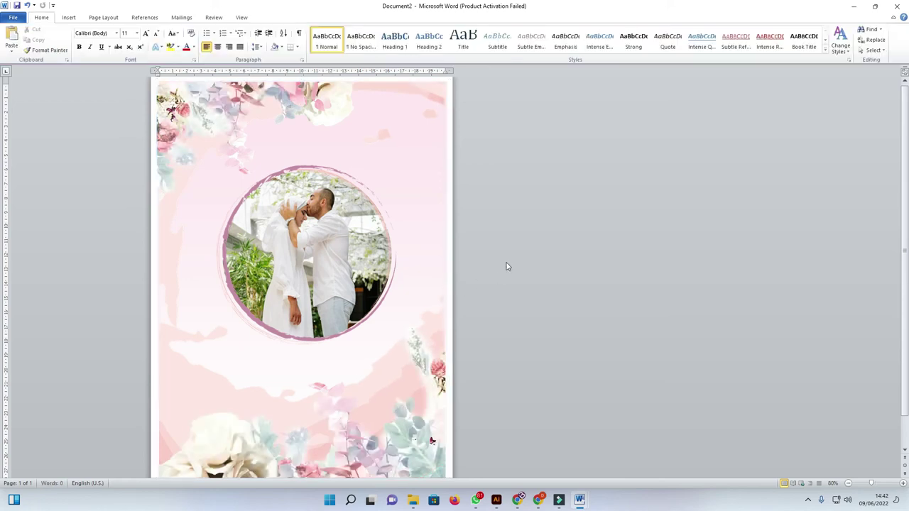
# Step: Draw a text box about 10,16 cm wide and 4,75 cm high above the couple photo, and save the document as UNGANGAN WEDDING 3
pyautogui.click(68, 17)
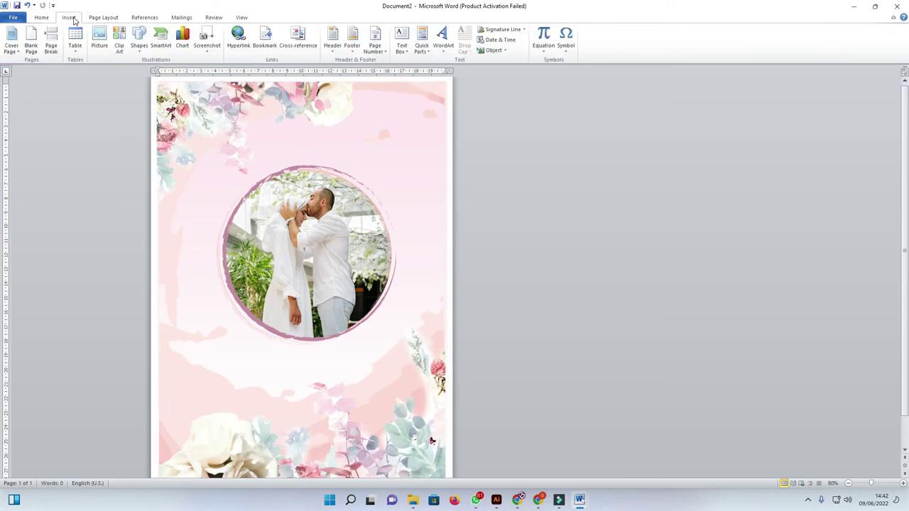
pyautogui.click(139, 52)
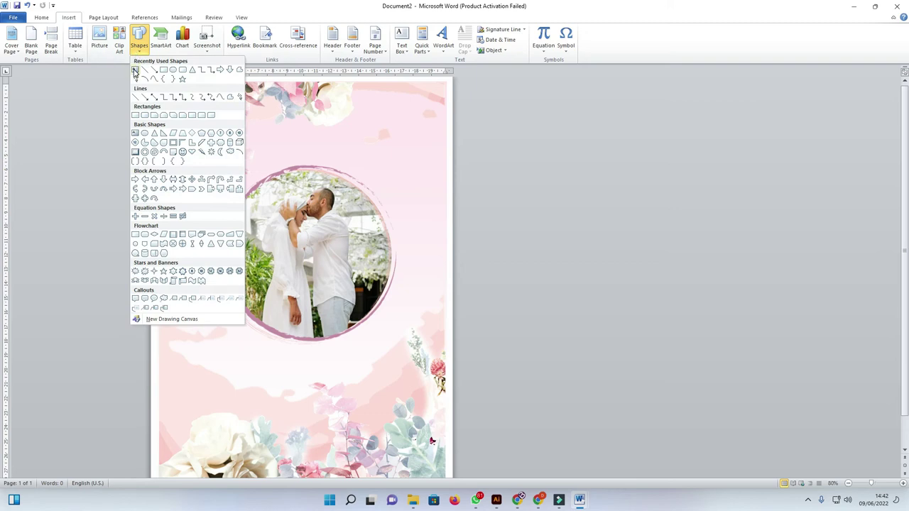
pyautogui.click(135, 71)
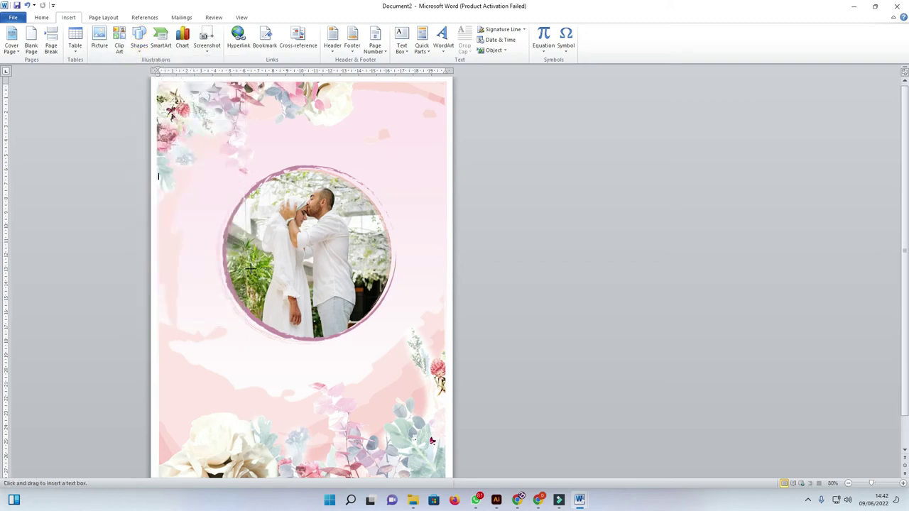
pyautogui.moveTo(232, 118); pyautogui.dragTo(379, 187)
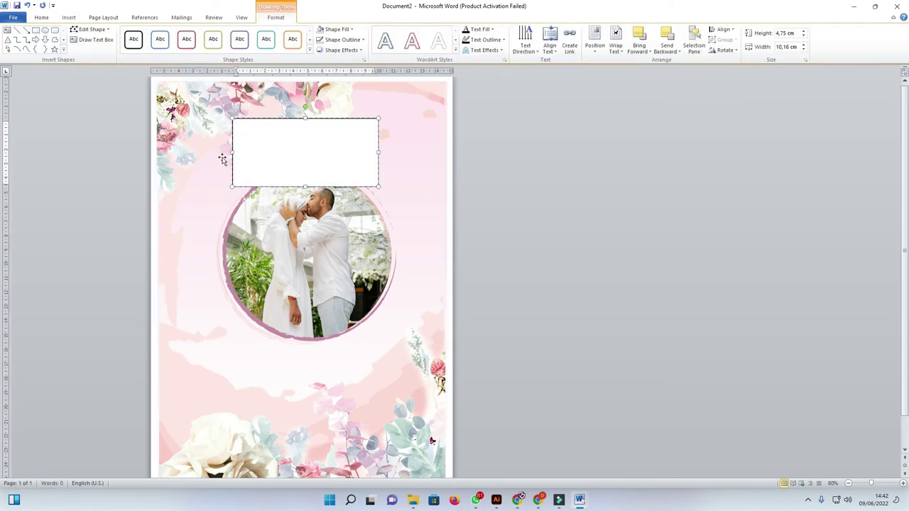
pyautogui.hotkey('ctrl', 's')
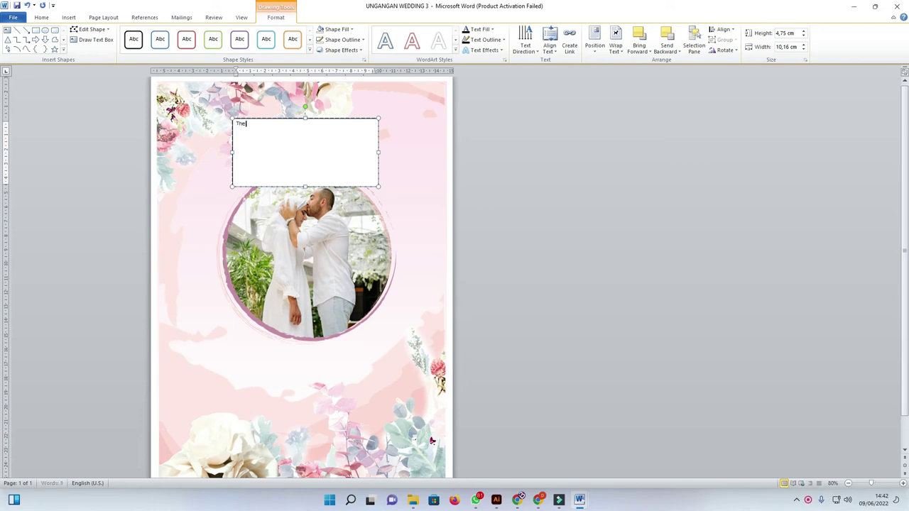
# Step: Enter "The Wedding" in the text box, remove its fill and outline, and shift it down over the photo's upper edge
pyautogui.hotkey('ctrl', 'a')
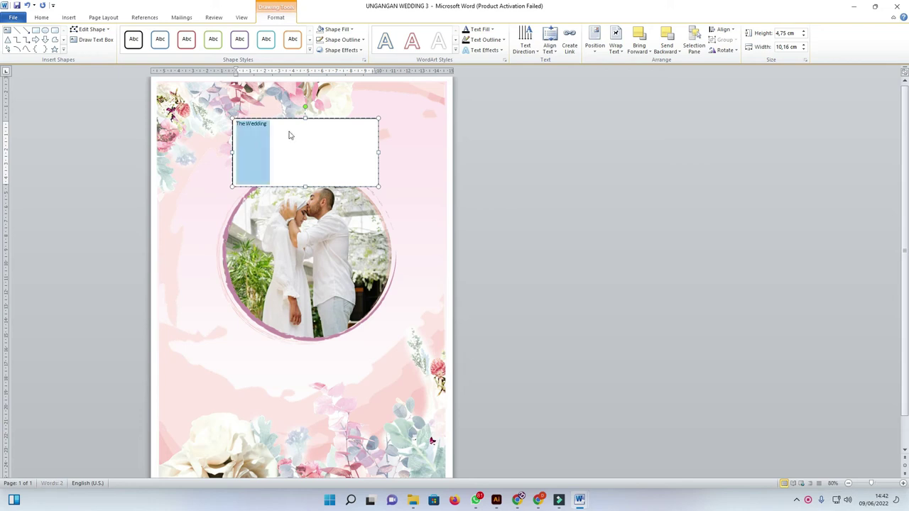
pyautogui.click(337, 29)
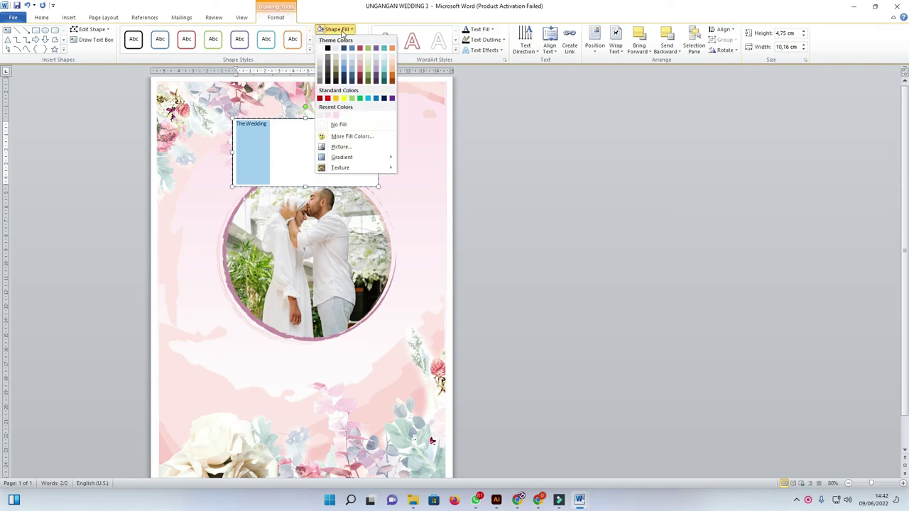
pyautogui.click(354, 125)
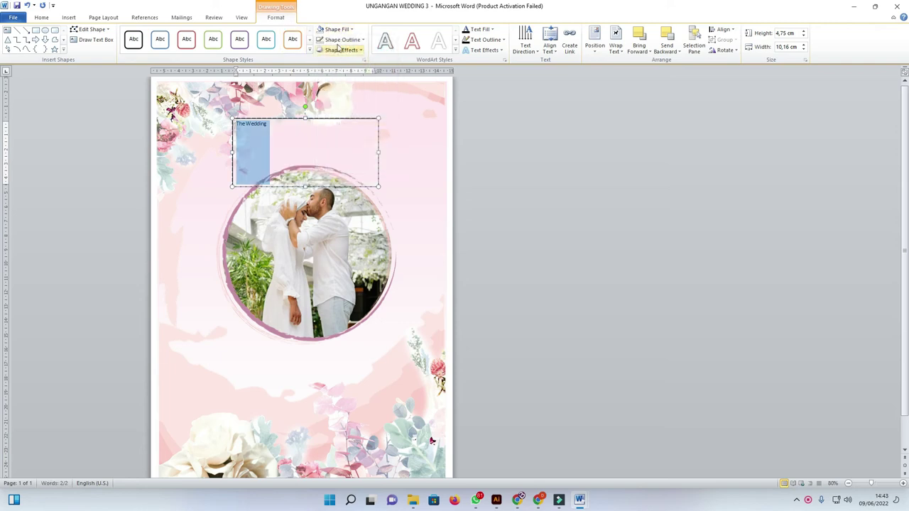
pyautogui.click(341, 39)
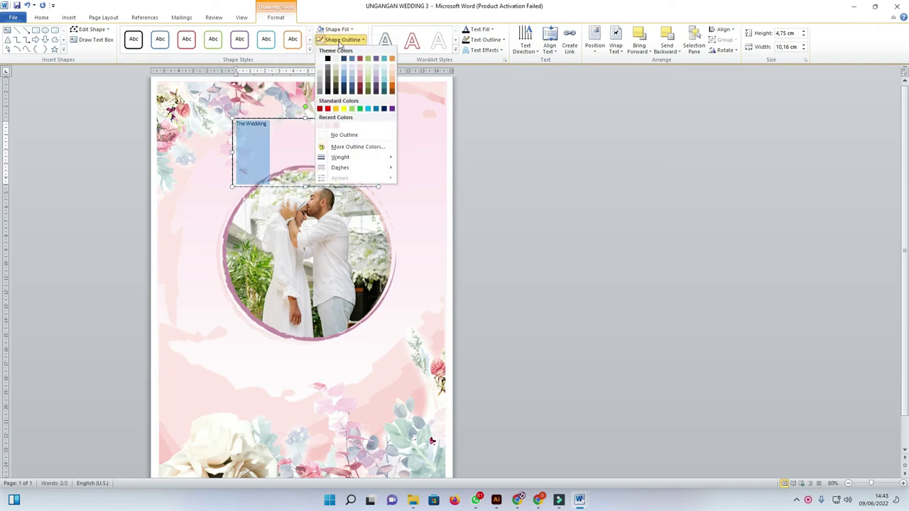
pyautogui.click(348, 134)
pyautogui.moveTo(286, 119); pyautogui.dragTo(336, 144)
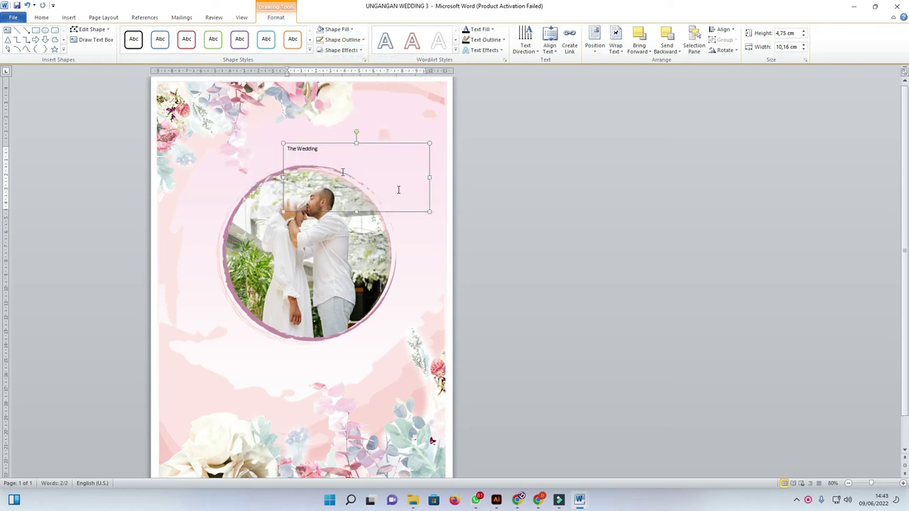
# Step: Center the text "The Wedding", enlarge it to 27 pt, and move its text box to the middle above the photo
pyautogui.tripleClick(310, 151)
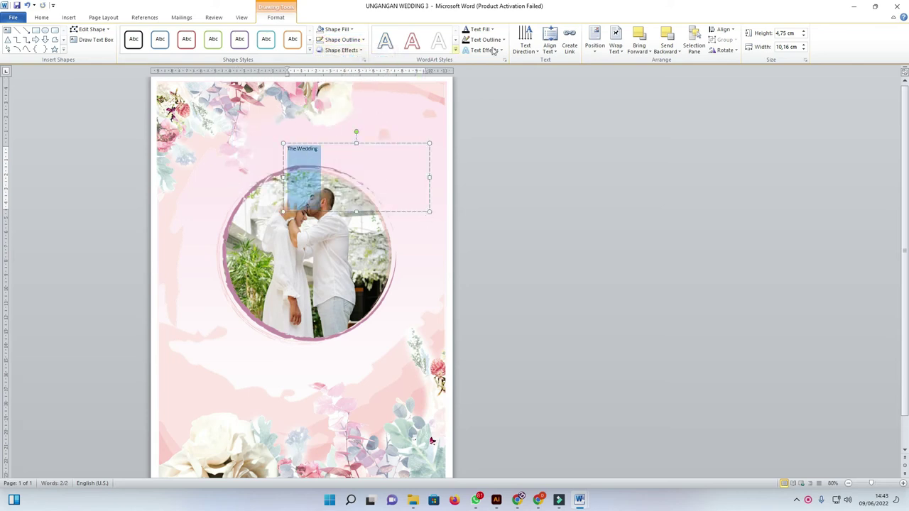
pyautogui.click(43, 18)
pyautogui.click(218, 47)
pyautogui.hotkey('ctrl', ']')
pyautogui.hotkey('ctrl', ']')
pyautogui.hotkey('ctrl', ']')
pyautogui.hotkey('ctrl', ']')
pyautogui.hotkey('ctrl', ']')
pyautogui.hotkey('ctrl', ']')
pyautogui.hotkey('ctrl', ']')
pyautogui.hotkey('ctrl', ']')
pyautogui.hotkey('ctrl', ']')
pyautogui.hotkey('ctrl', ']')
pyautogui.hotkey('ctrl', ']')
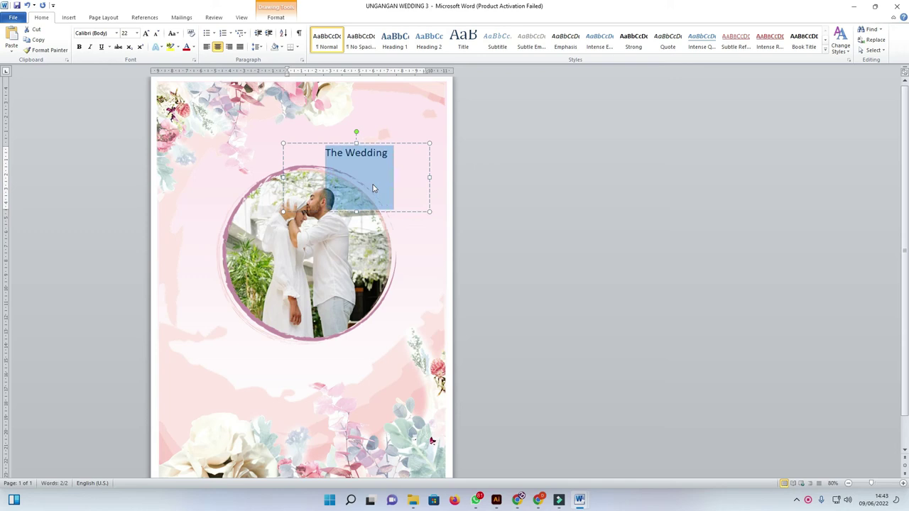
pyautogui.hotkey('ctrl', ']')
pyautogui.click(136, 33)
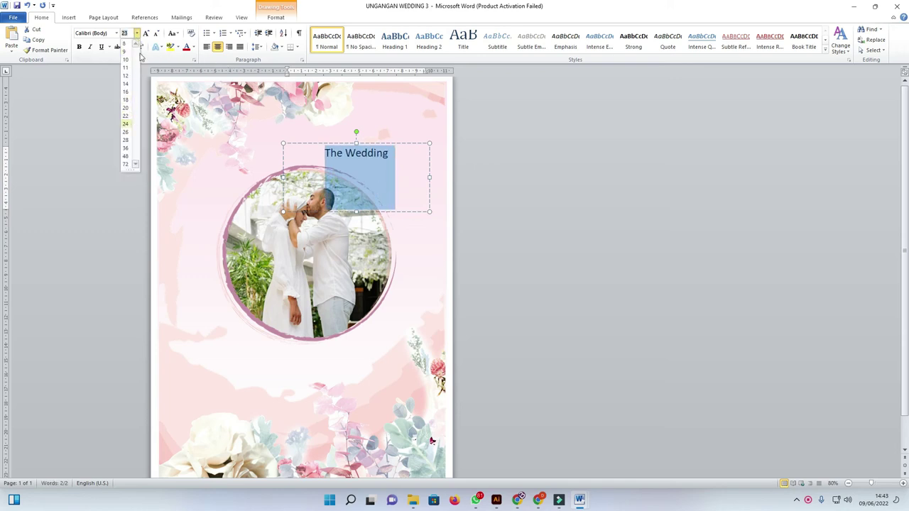
pyautogui.click(368, 160)
pyautogui.hotkey('ctrl', ']')
pyautogui.hotkey('ctrl', ']')
pyautogui.hotkey('ctrl', ']')
pyautogui.hotkey('ctrl', ']')
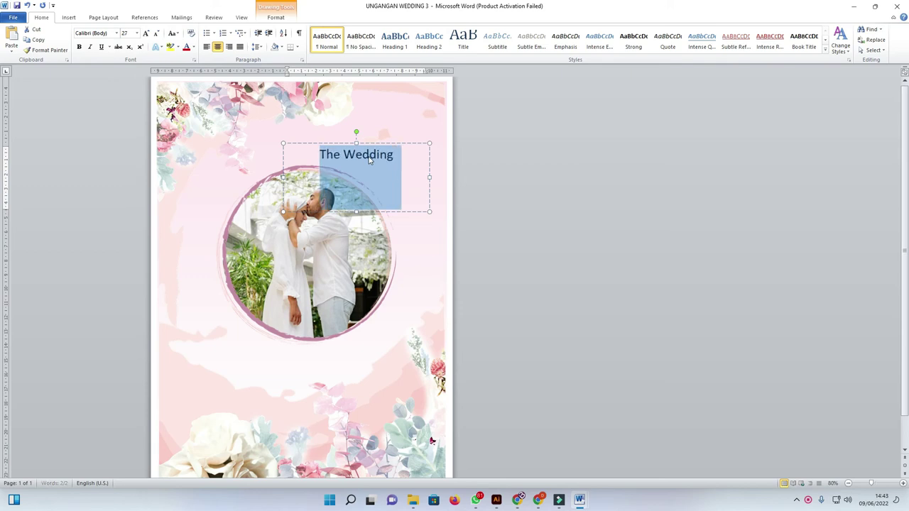
pyautogui.moveTo(370, 141); pyautogui.dragTo(323, 133)
# Step: Set the title "The Wedding" in the Imperial Script font and lower its text box slightly toward the ring
pyautogui.hotkey('ctrl', 'a')
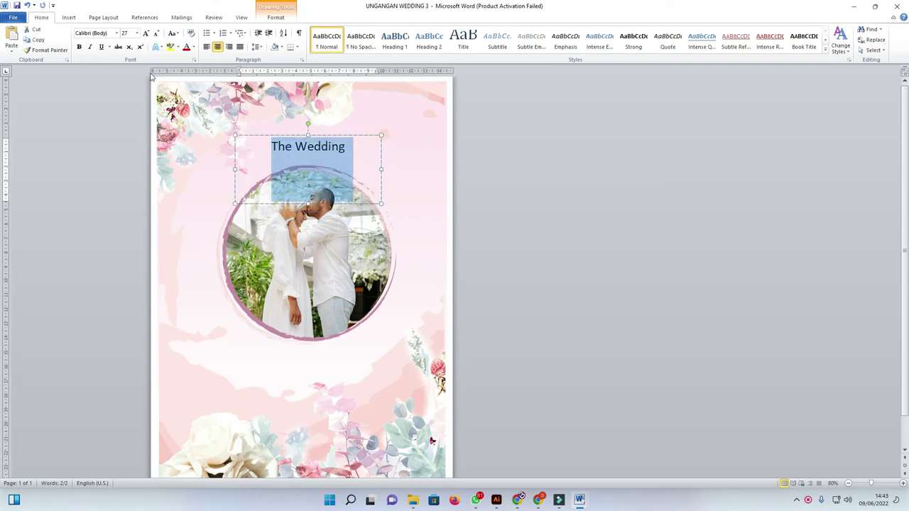
pyautogui.click(116, 34)
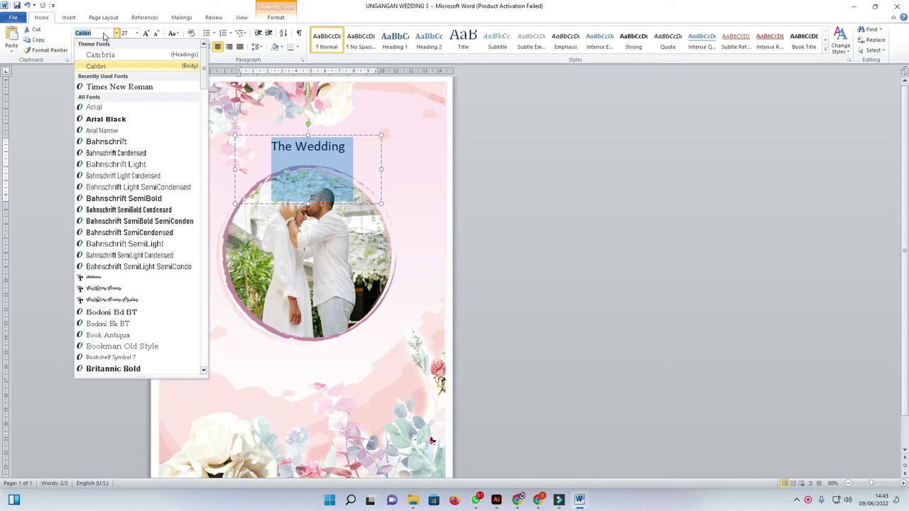
pyautogui.write('Impact')
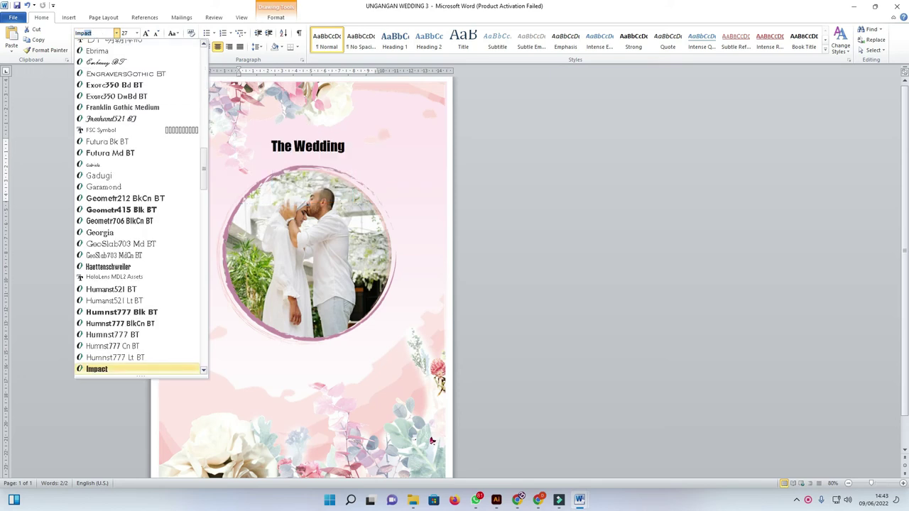
pyautogui.press('Down')
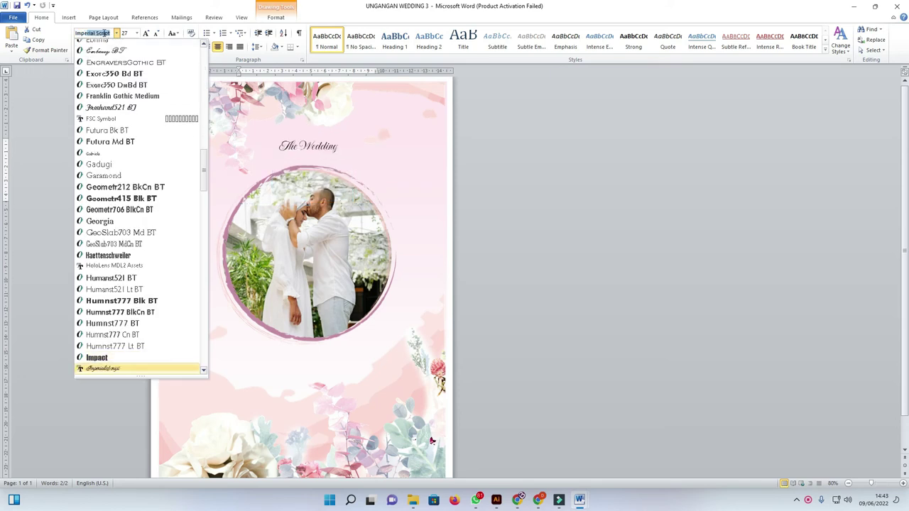
pyautogui.press('Return')
pyautogui.moveTo(341, 136); pyautogui.dragTo(341, 145)
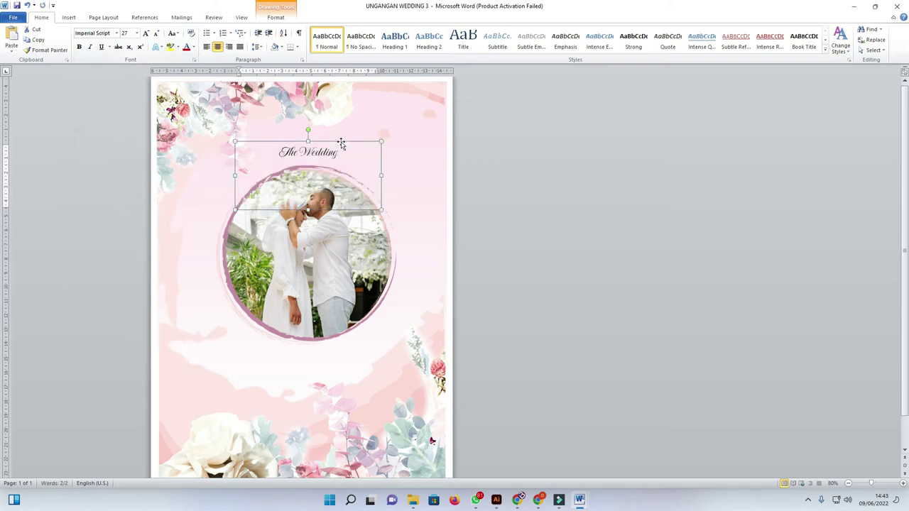
pyautogui.press('alt')
# Step: Try the Birthstone font on the title, and switch it back to Imperial Script
pyautogui.click(324, 152)
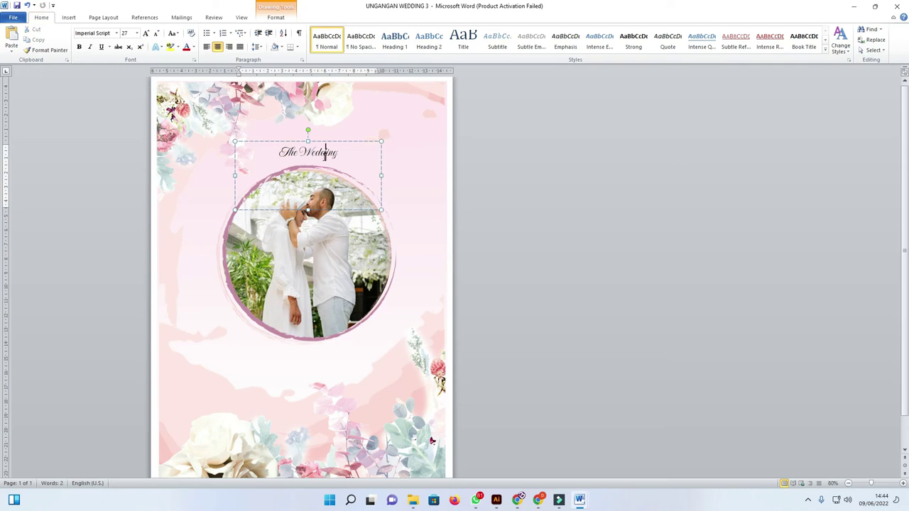
pyautogui.hotkey('ctrl', 'a')
pyautogui.click(108, 33)
pyautogui.write('Bir')
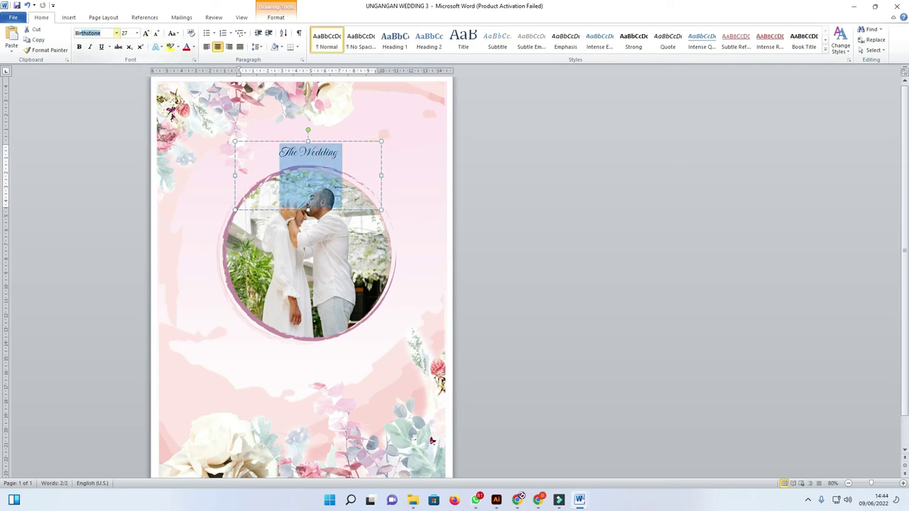
pyautogui.press('Return')
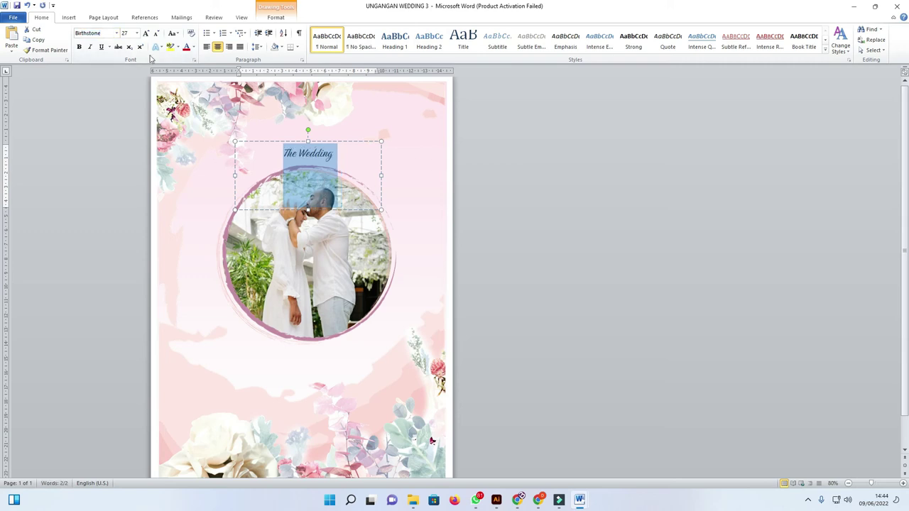
pyautogui.click(117, 33)
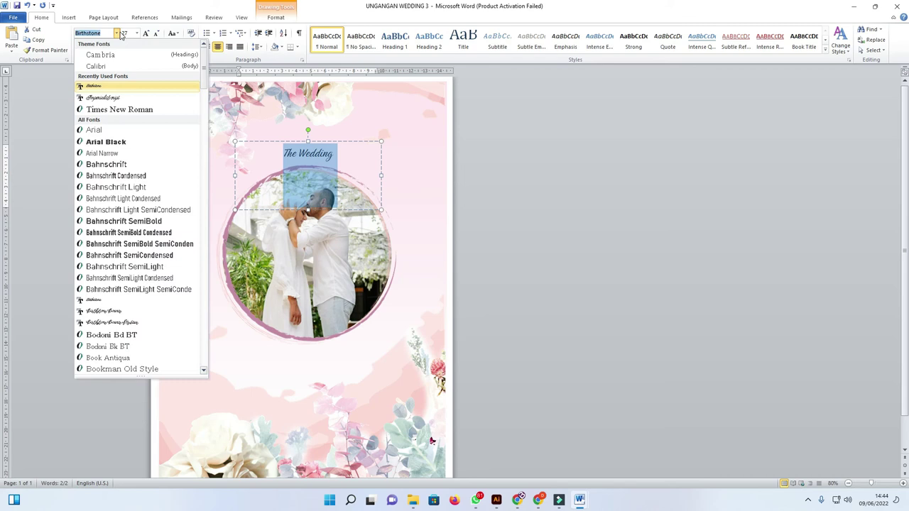
pyautogui.click(133, 98)
# Step: Change the font of the title "The Wedding" to Birthstone Bounce Medium
pyautogui.click(117, 35)
pyautogui.scroll(-4, 203, 96)
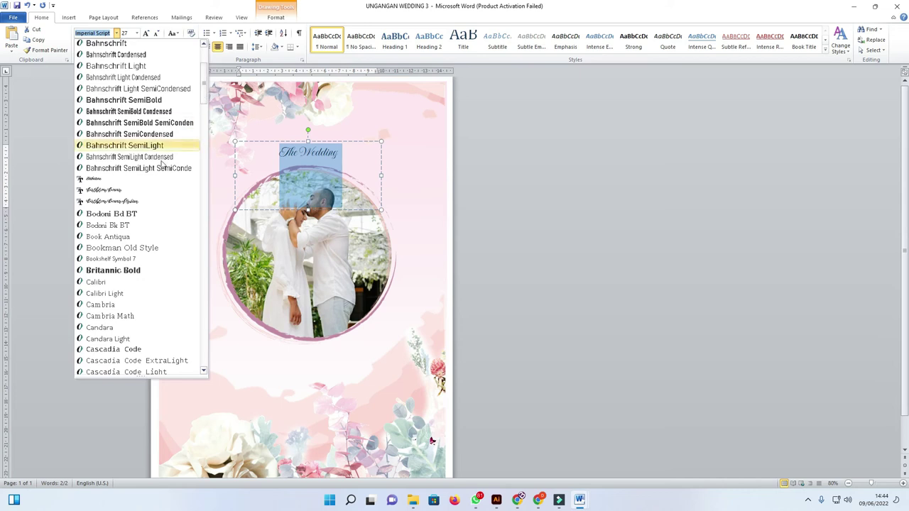
pyautogui.click(148, 203)
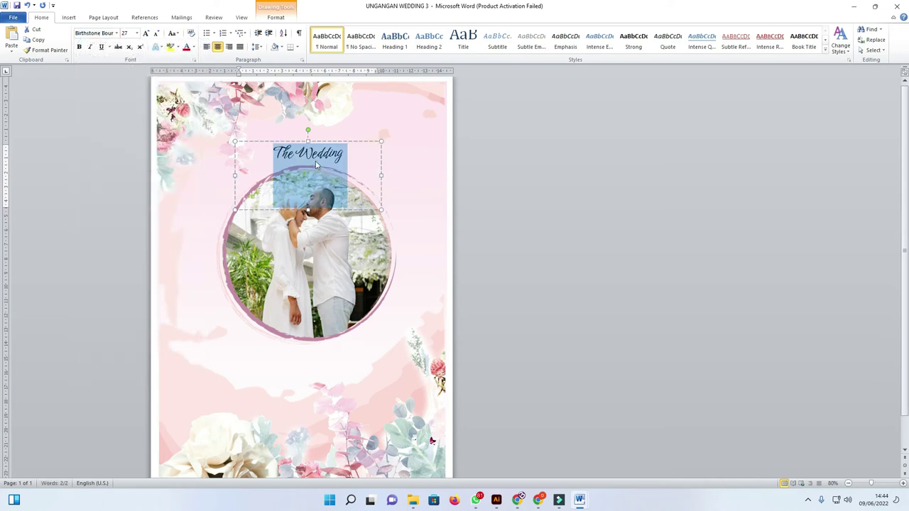
pyautogui.scroll(2, 320, 159)
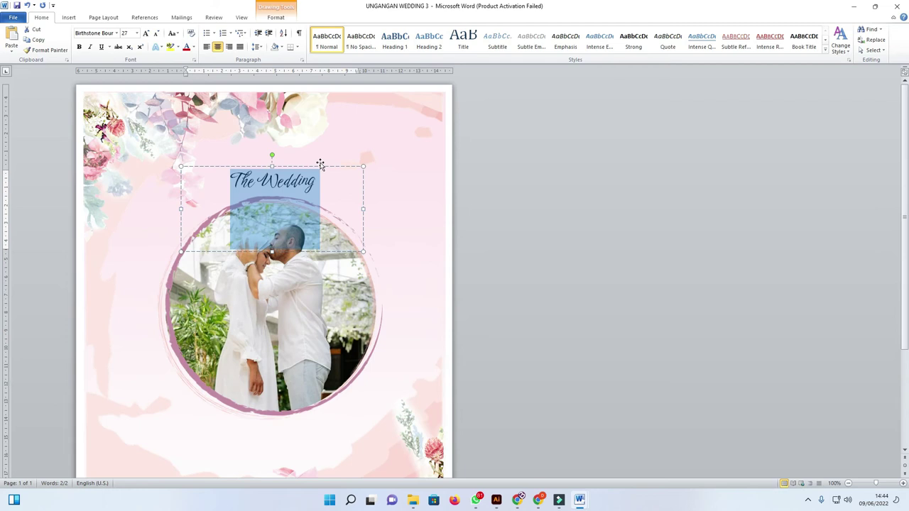
# Step: Make the title "The Wedding" bold, raise its text box slightly, and shrink the box to fit closely around the text
pyautogui.click(79, 47)
pyautogui.moveTo(319, 168); pyautogui.dragTo(319, 161)
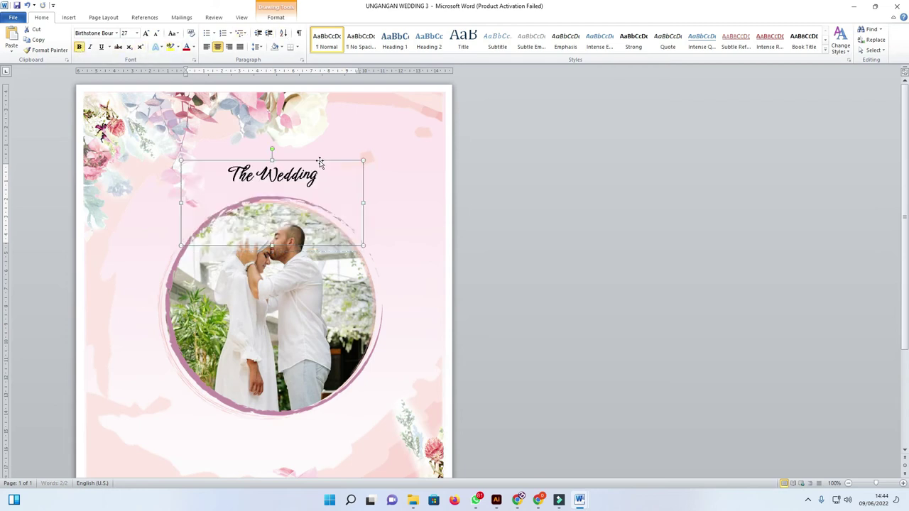
pyautogui.moveTo(363, 244); pyautogui.dragTo(339, 198)
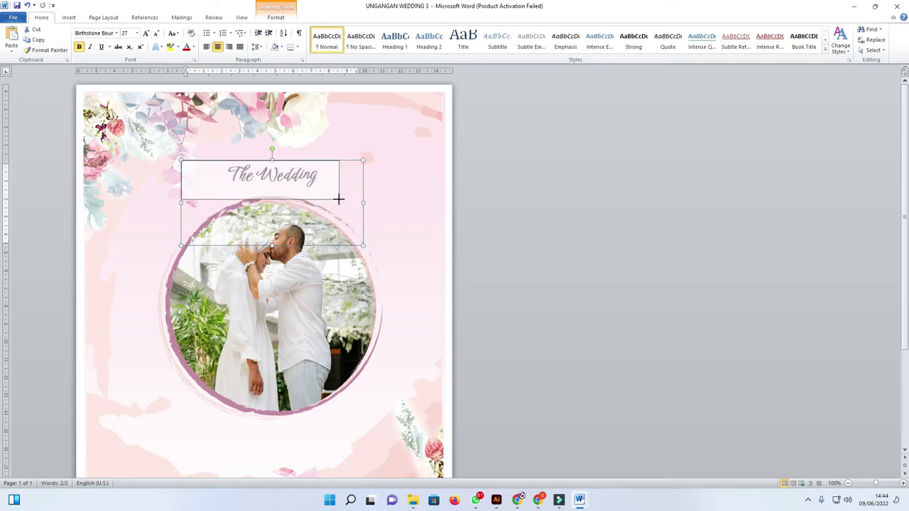
pyautogui.moveTo(179, 179); pyautogui.dragTo(205, 179)
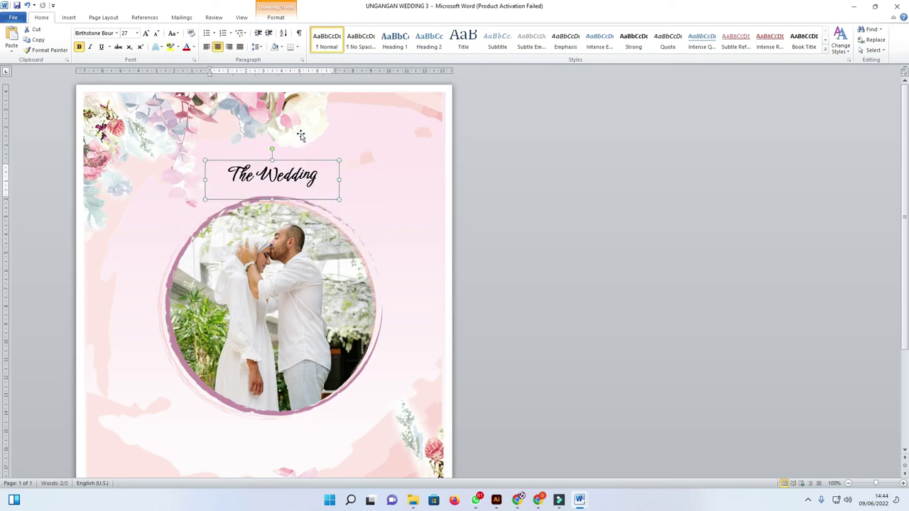
# Step: Try the recently used light pink shades as the font color of the title "The Wedding"
pyautogui.click(193, 47)
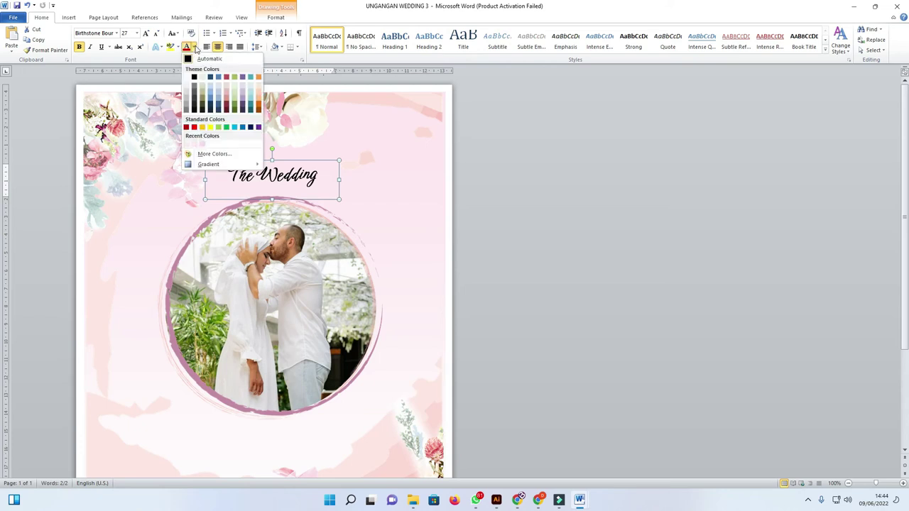
pyautogui.click(202, 146)
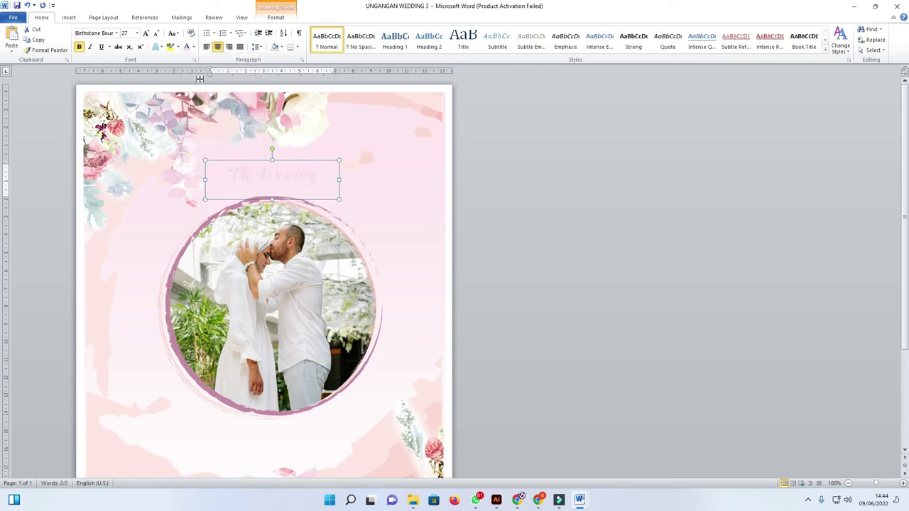
pyautogui.click(193, 46)
pyautogui.click(187, 145)
pyautogui.click(193, 47)
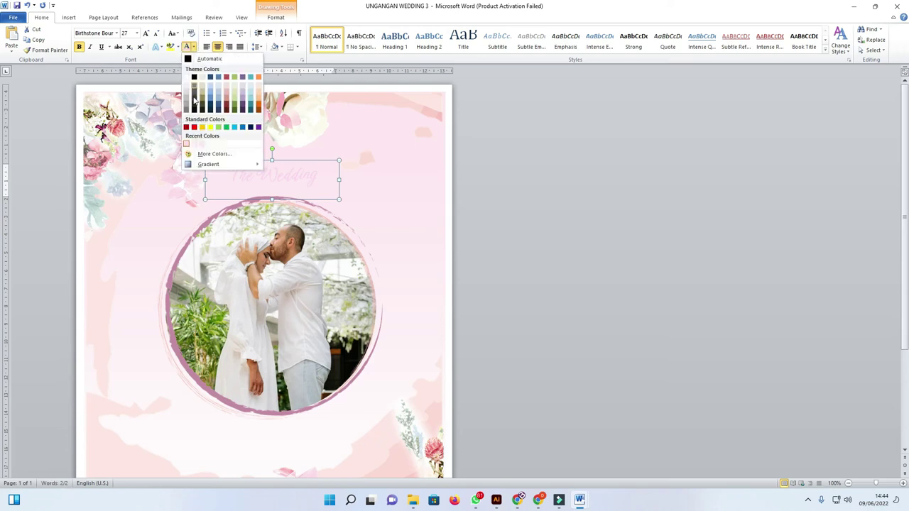
pyautogui.click(194, 144)
pyautogui.click(193, 47)
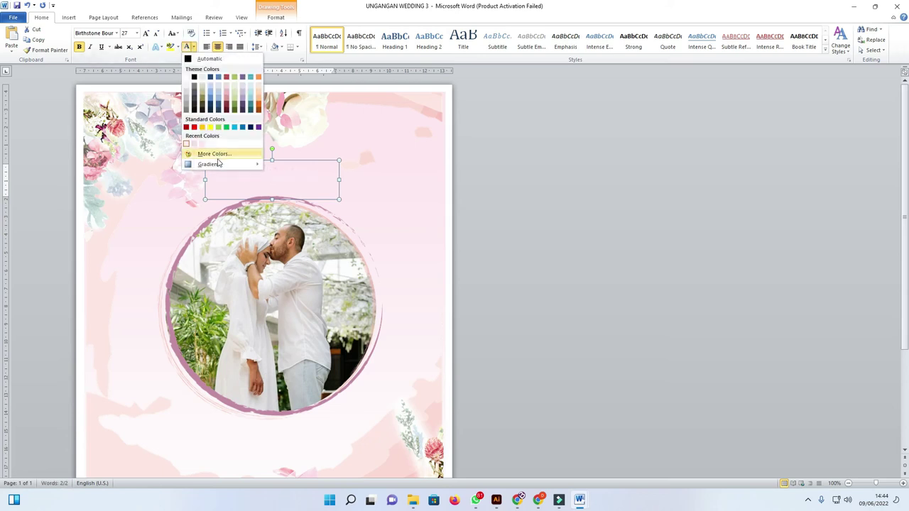
pyautogui.click(202, 145)
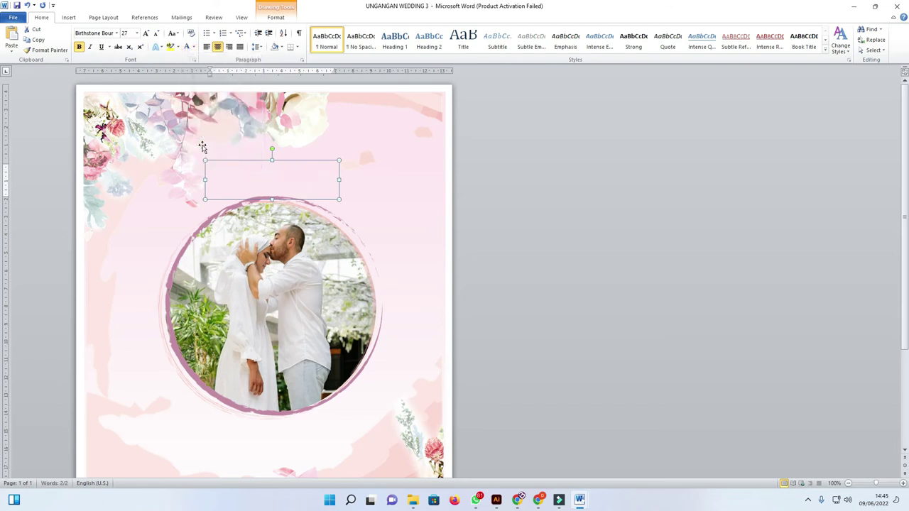
pyautogui.click(193, 46)
pyautogui.click(198, 127)
# Step: Set the title's font color to a custom pink with RGB values 254, 184, 231
pyautogui.click(193, 47)
pyautogui.click(215, 155)
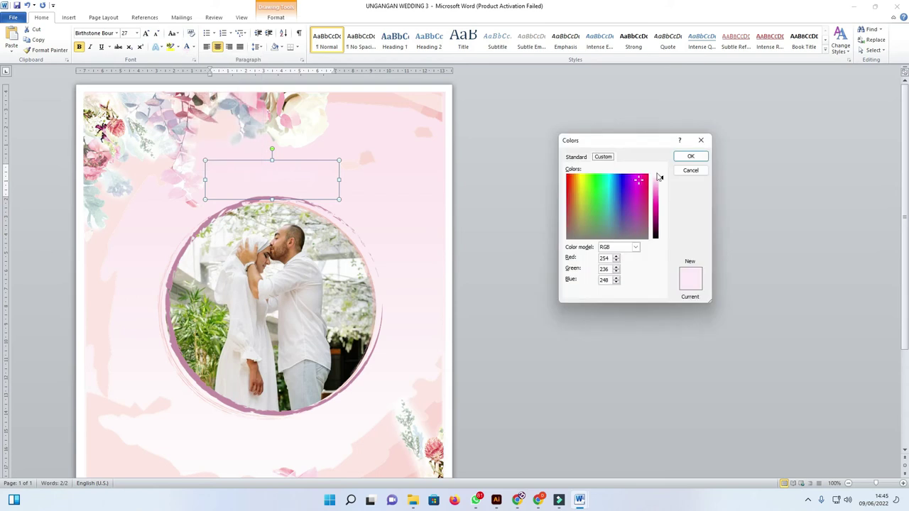
pyautogui.moveTo(661, 183); pyautogui.dragTo(661, 187)
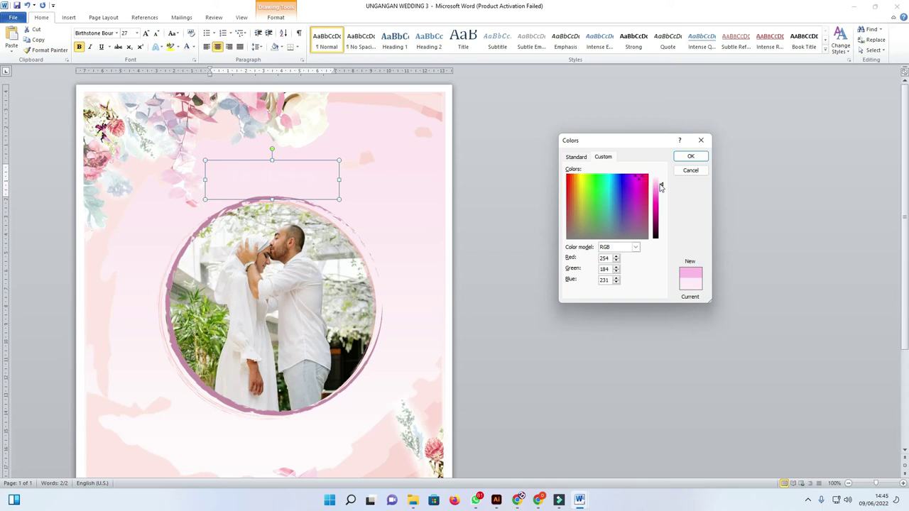
pyautogui.click(690, 156)
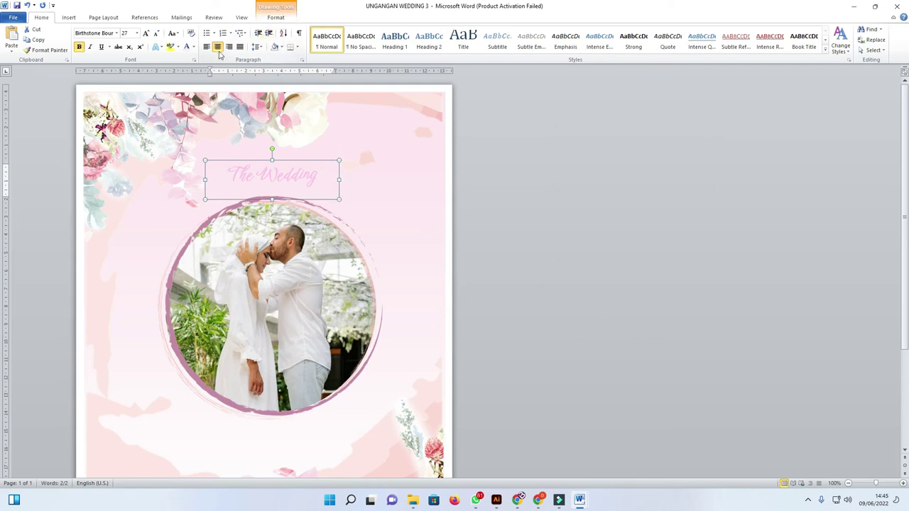
# Step: Add an outer preset shadow cast straight downward to the text of the title "The Wedding"
pyautogui.click(192, 47)
pyautogui.moveTo(226, 164)
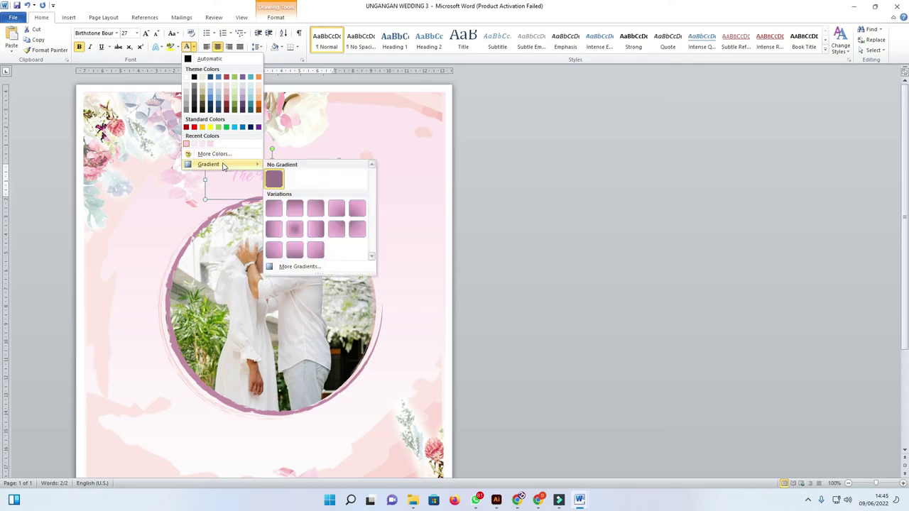
pyautogui.click(291, 267)
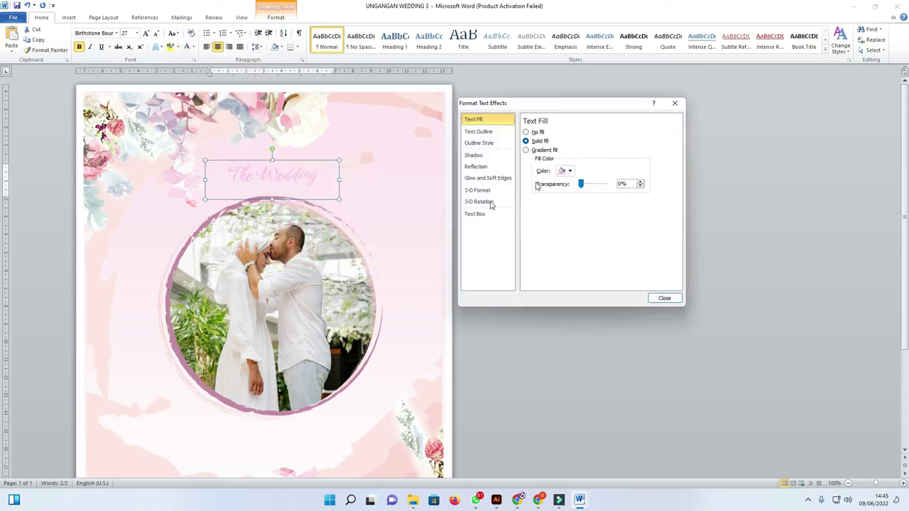
pyautogui.click(472, 155)
pyautogui.click(556, 133)
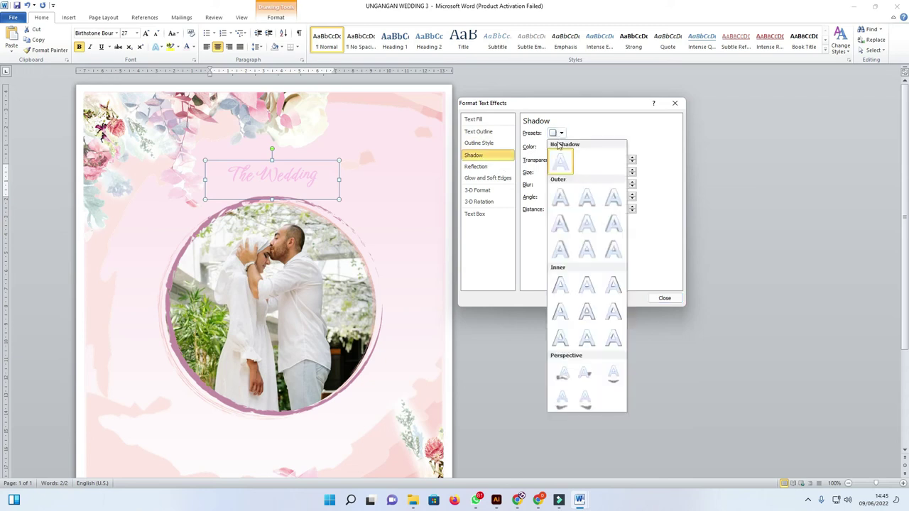
pyautogui.click(587, 198)
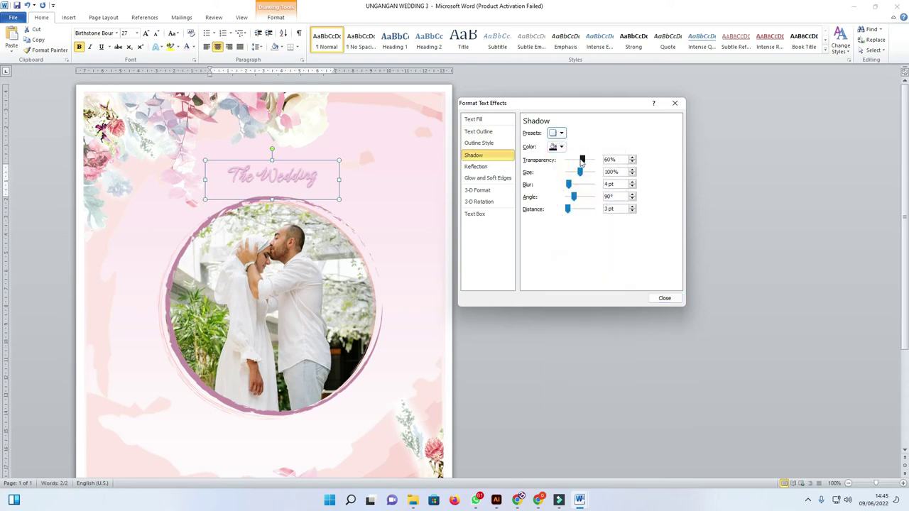
# Step: Make the title's text shadow white with 0% transparency, 100% size and 3 pt blur
pyautogui.moveTo(582, 161)
pyautogui.mouseDown()
pyautogui.moveTo(595, 160)
pyautogui.moveTo(585, 157)
pyautogui.mouseUp()
pyautogui.click(556, 133)
pyautogui.click(557, 133)
pyautogui.click(561, 147)
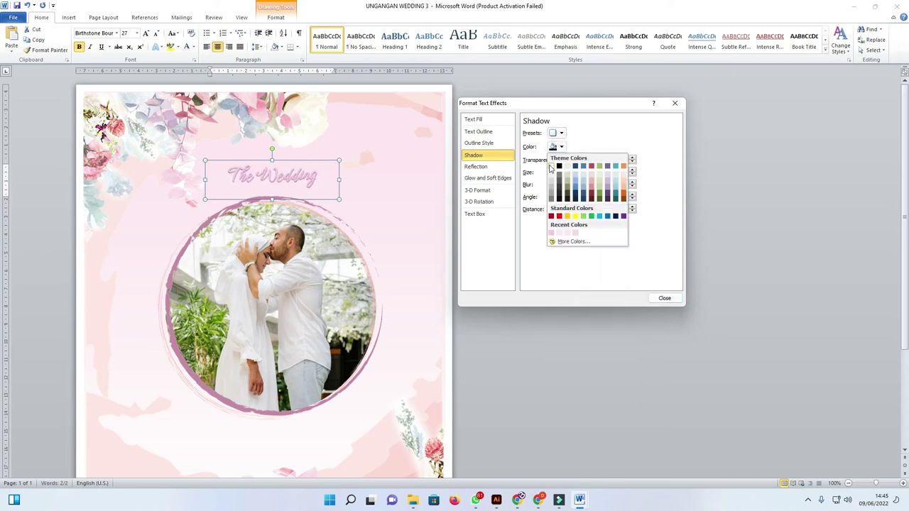
pyautogui.click(551, 166)
pyautogui.moveTo(584, 161)
pyautogui.mouseDown()
pyautogui.moveTo(566, 161)
pyautogui.moveTo(591, 172)
pyautogui.mouseUp()
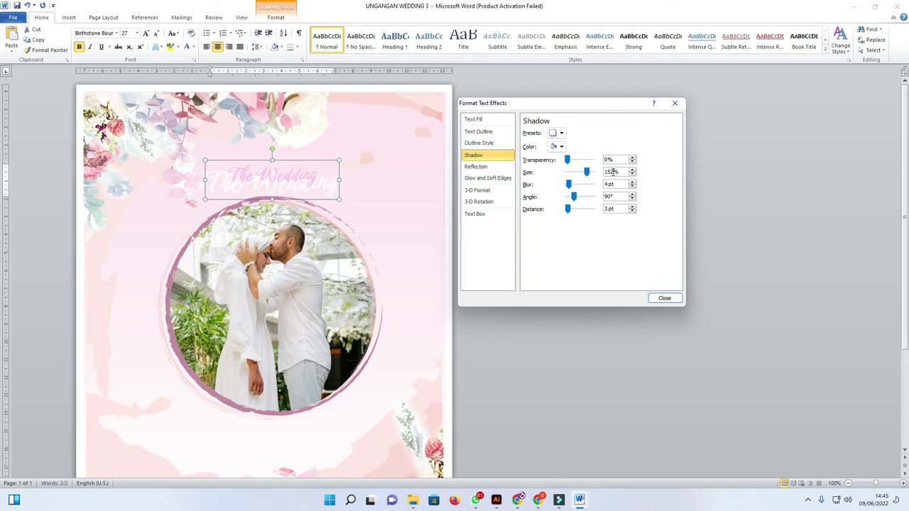
pyautogui.write('100')
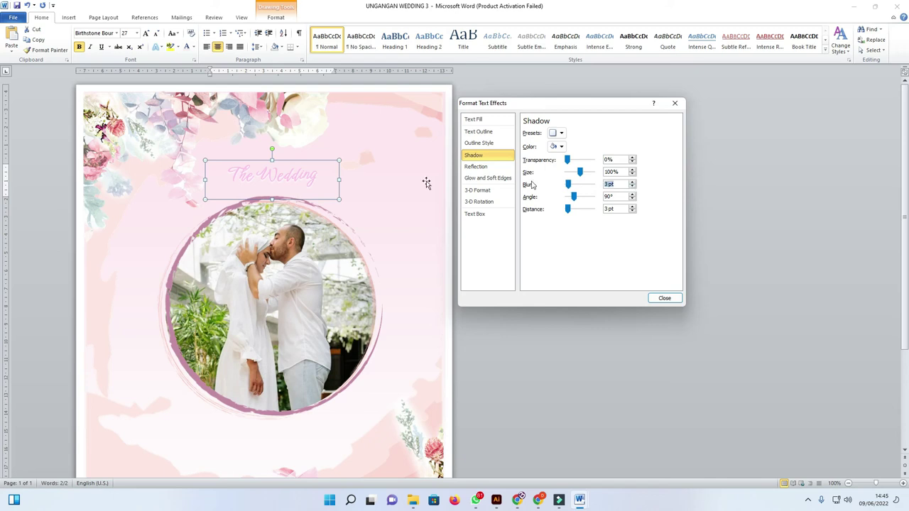
# Step: Set the title's shadow angle to 107° and close the text effects settings
pyautogui.moveTo(572, 203)
pyautogui.mouseDown()
pyautogui.moveTo(583, 199)
pyautogui.moveTo(572, 198)
pyautogui.mouseUp()
pyautogui.moveTo(598, 112); pyautogui.dragTo(582, 107)
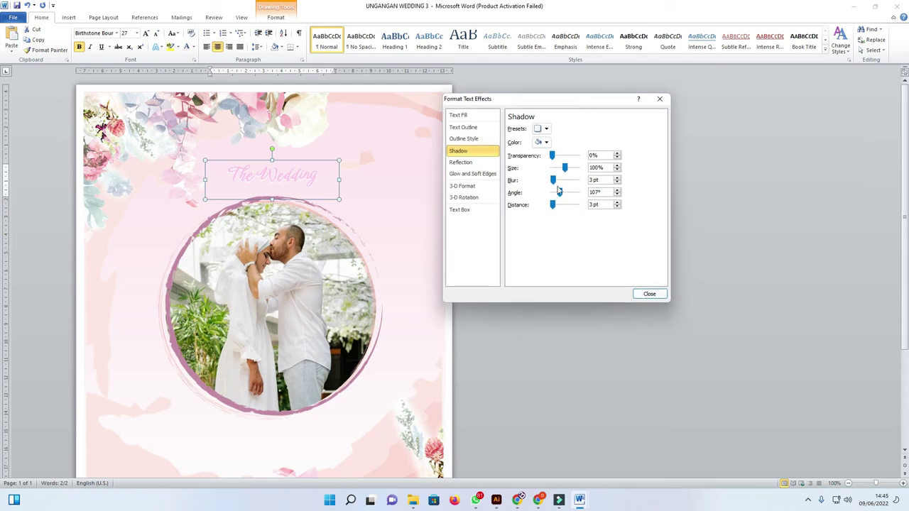
pyautogui.click(649, 294)
pyautogui.click(578, 195)
pyautogui.click(289, 175)
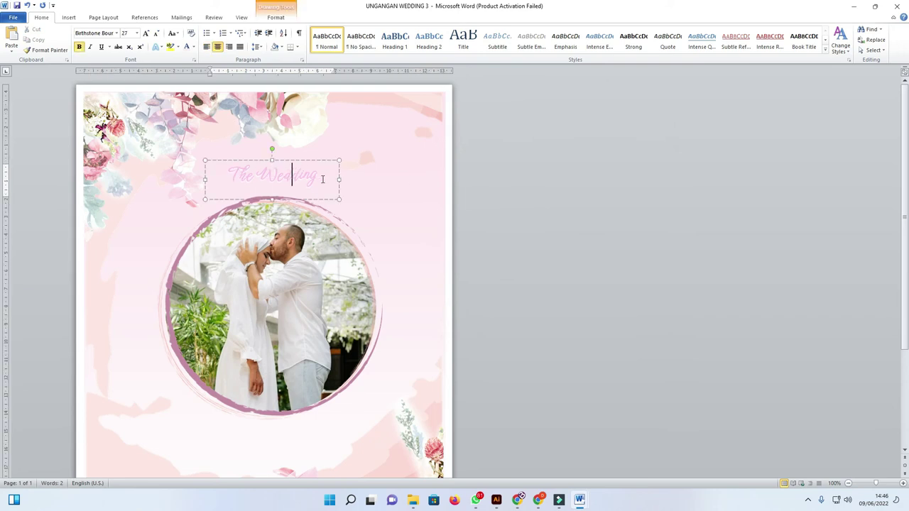
# Step: Duplicate the title's text box onto the photo's lower edge and replace the copied text with the groom's first name
pyautogui.scroll(-2, 322, 179)
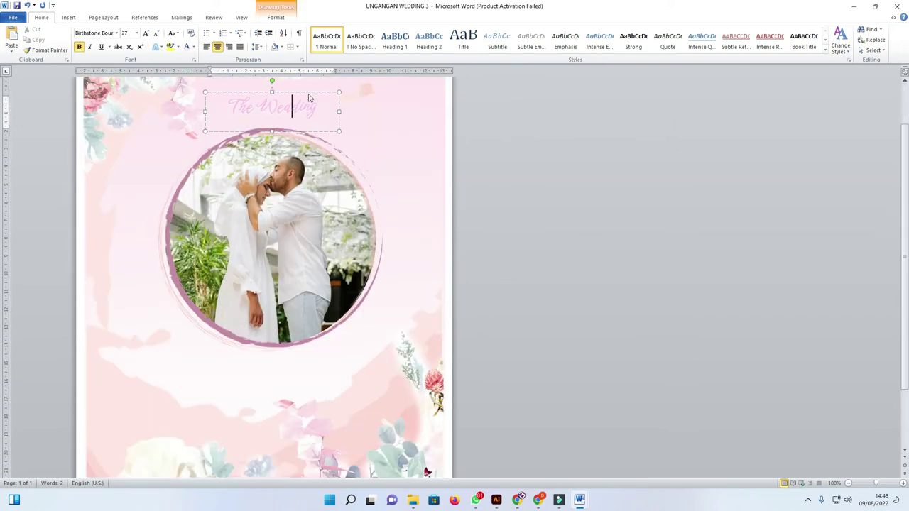
pyautogui.moveTo(306, 92); pyautogui.dragTo(299, 329)
pyautogui.click(292, 339)
pyautogui.hotkey('ctrl', 'a')
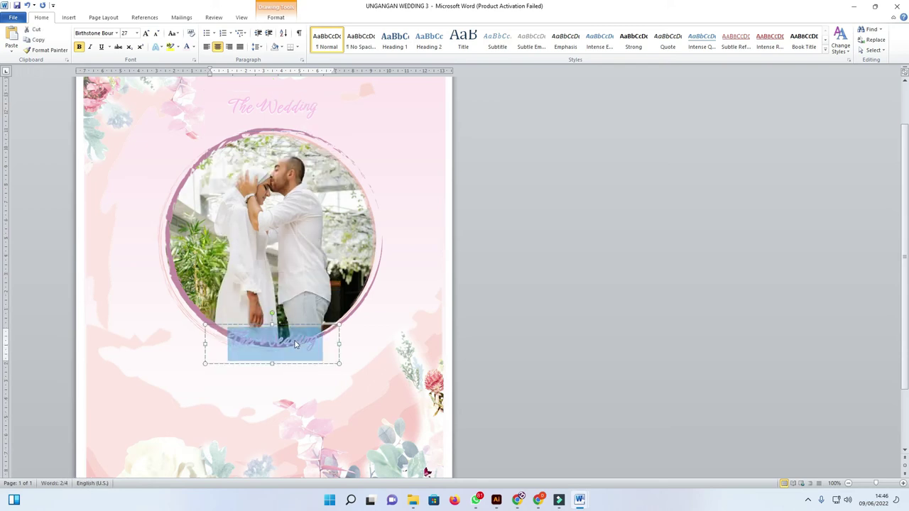
pyautogui.press('BackSpace')
pyautogui.write('Rani')
pyautogui.write('a')
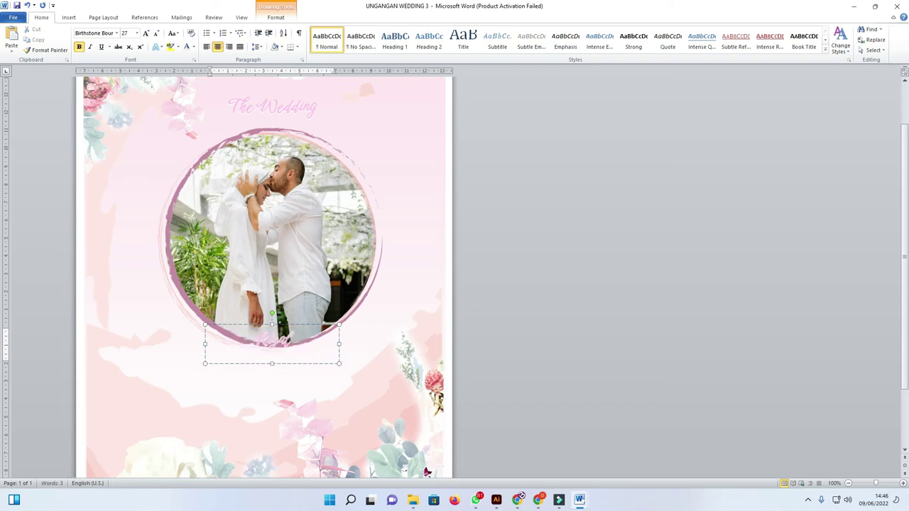
# Step: Duplicate the groom's name text box toward the lower right and replace the copied text with the bride's first name
pyautogui.moveTo(288, 325); pyautogui.dragTo(316, 333)
pyautogui.doubleClick(301, 350)
pyautogui.press('BackSpace')
pyautogui.write('Widya')
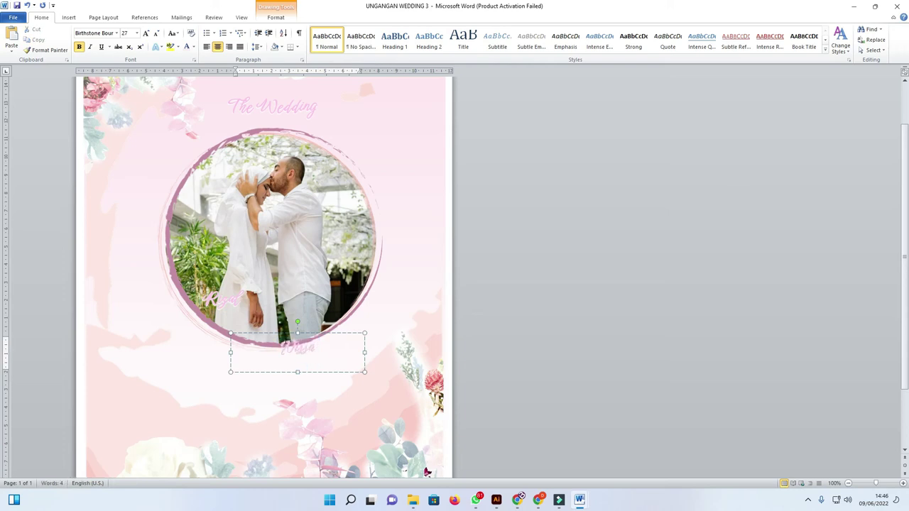
# Step: Enlarge the text in both name text boxes to 72 pt
pyautogui.click(237, 304)
pyautogui.doubleClick(233, 301)
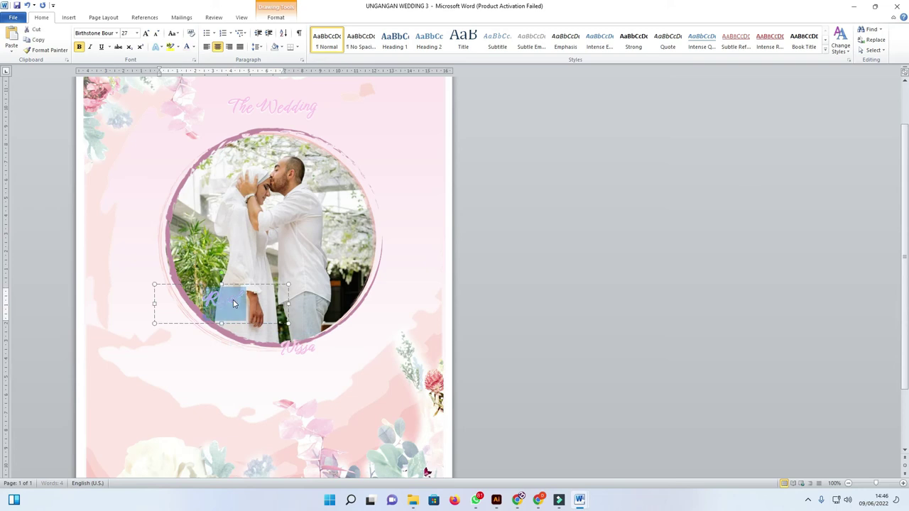
pyautogui.click(316, 342)
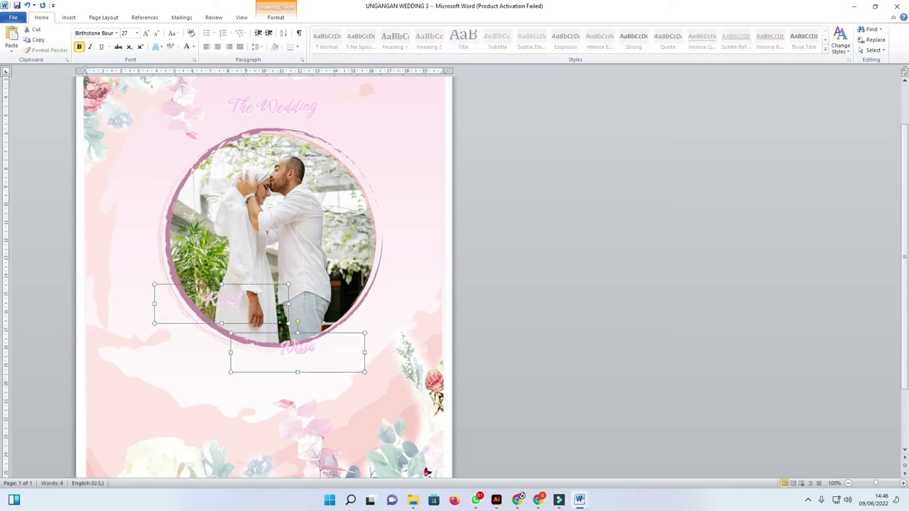
pyautogui.click(137, 33)
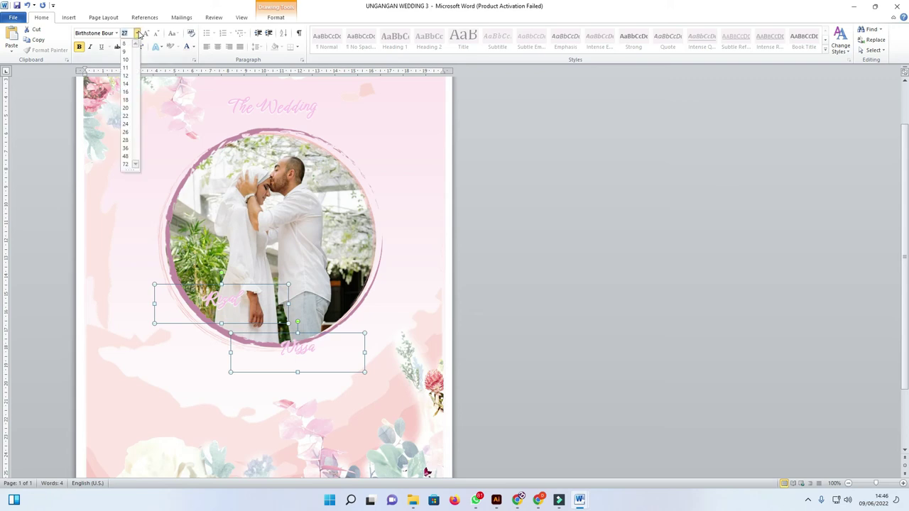
pyautogui.click(125, 163)
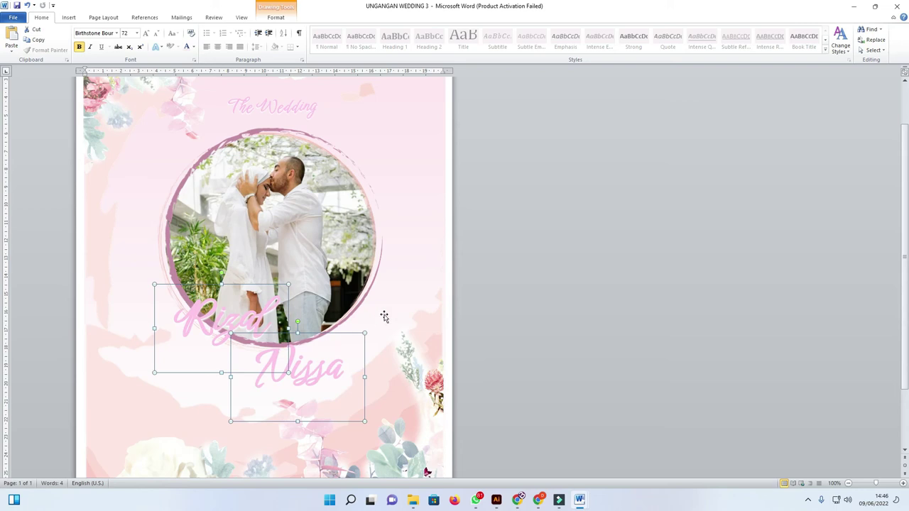
# Step: Stagger the two names over the photo's lower edge, with the groom's name at upper left and the bride's at lower right
pyautogui.click(399, 295)
pyautogui.click(255, 314)
pyautogui.moveTo(253, 285); pyautogui.dragTo(248, 264)
pyautogui.click(305, 332)
pyautogui.click(338, 333)
pyautogui.moveTo(338, 333); pyautogui.dragTo(314, 327)
pyautogui.click(265, 284)
pyautogui.moveTo(266, 267); pyautogui.dragTo(275, 255)
pyautogui.click(252, 298)
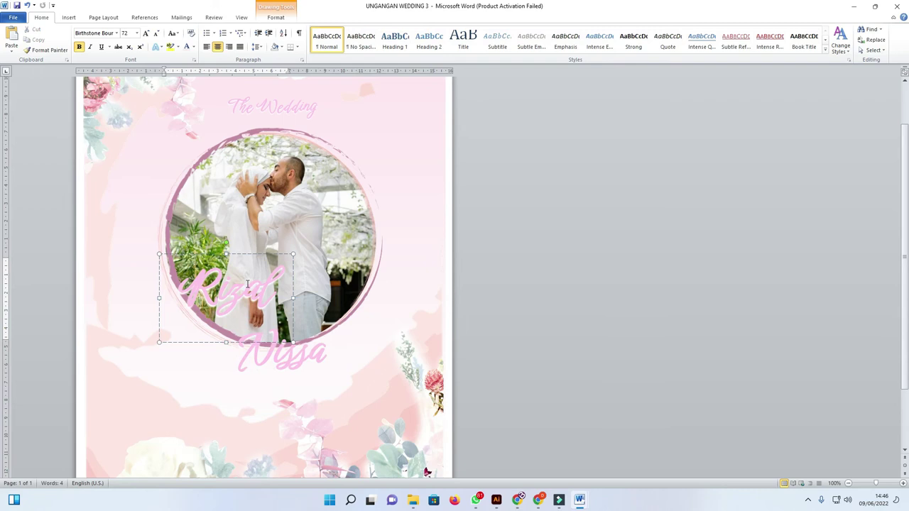
pyautogui.click(250, 258)
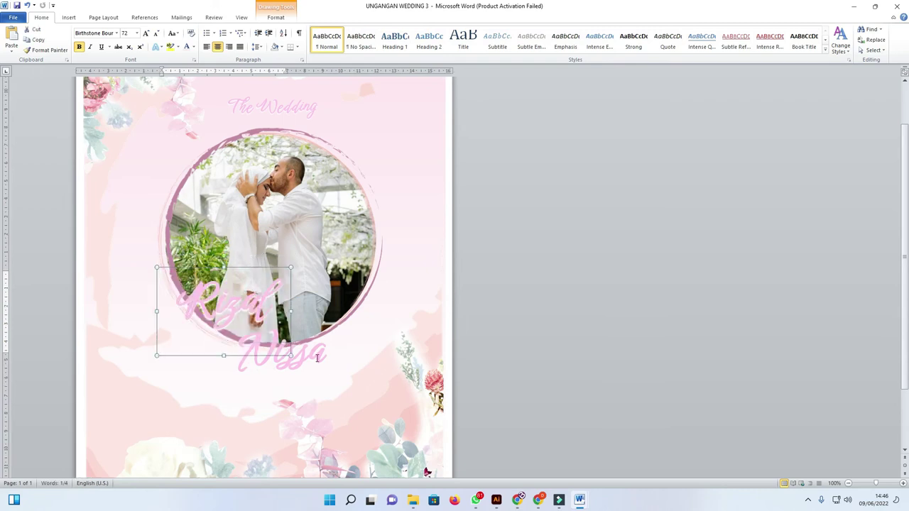
# Step: Move both name text boxes together slightly right and down across the ring's lower edge
pyautogui.click(330, 314)
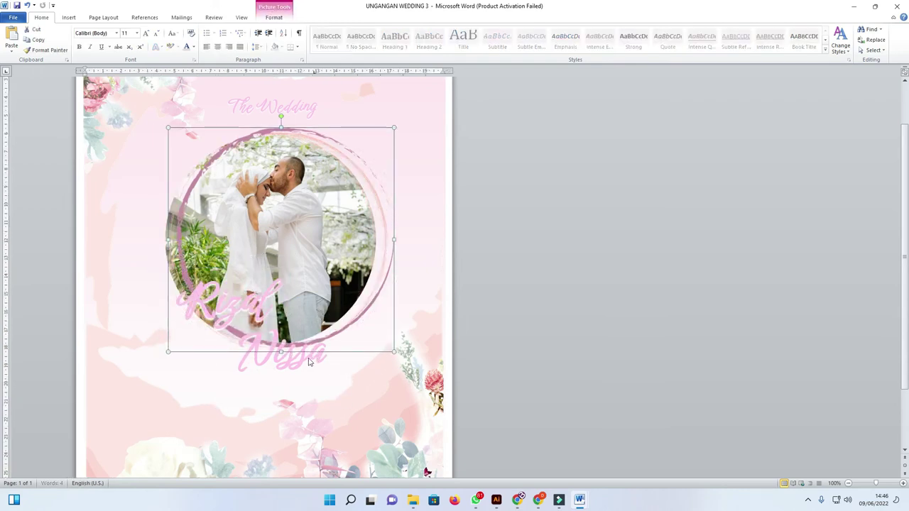
pyautogui.click(302, 317)
pyautogui.keyDown('shift'); pyautogui.click(289, 313); pyautogui.keyUp('shift')
pyautogui.moveTo(302, 316); pyautogui.dragTo(321, 320)
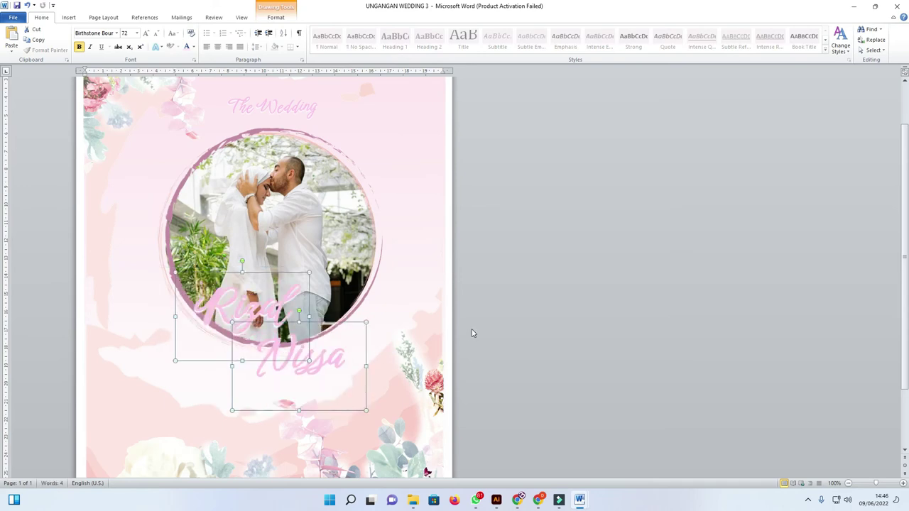
# Step: Duplicate the bride's name text box to its left and select the copied text for replacement
pyautogui.click(329, 350)
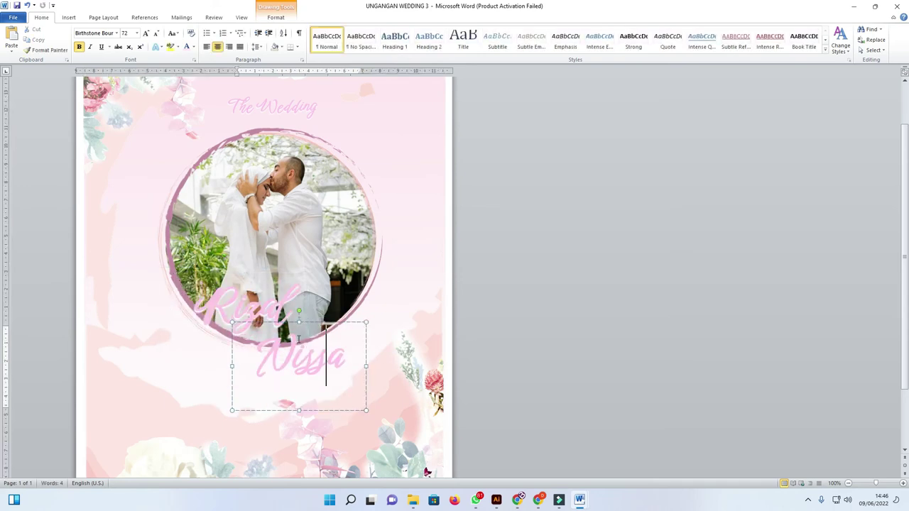
pyautogui.moveTo(307, 321); pyautogui.dragTo(247, 318)
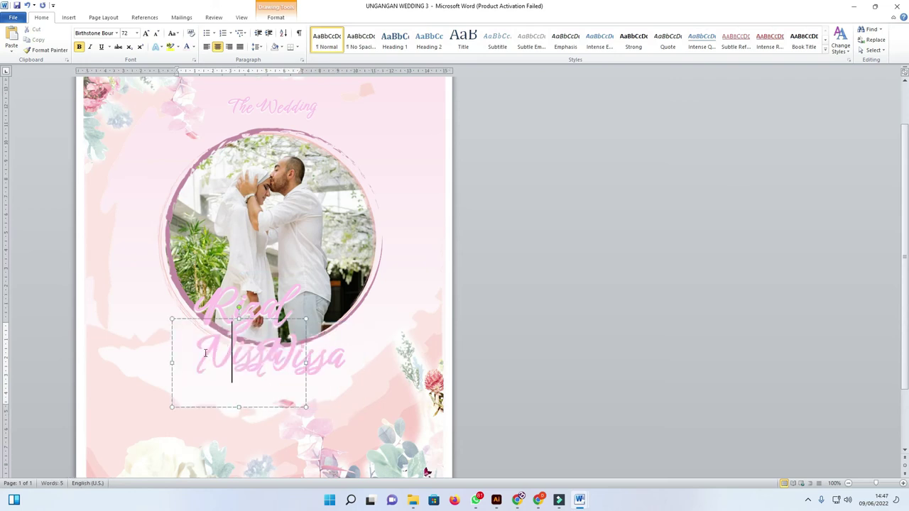
pyautogui.doubleClick(206, 347)
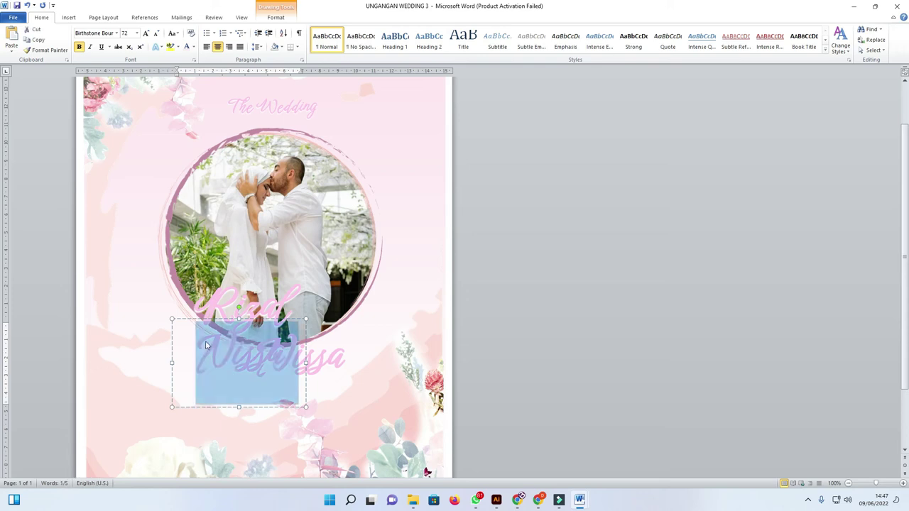
pyautogui.click(206, 339)
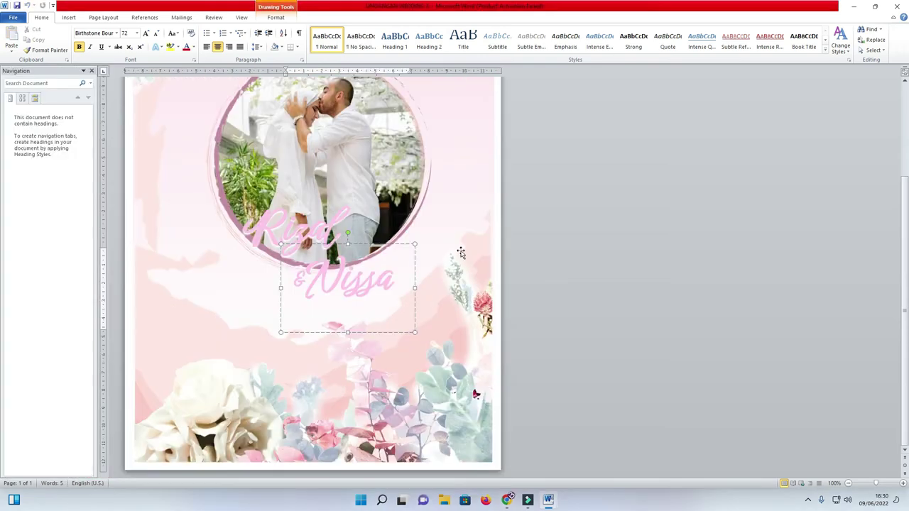
# Step: Select the title, both name text boxes and the ampersand together and open their font colour choices
pyautogui.scroll(1, 497, 242)
pyautogui.click(548, 239)
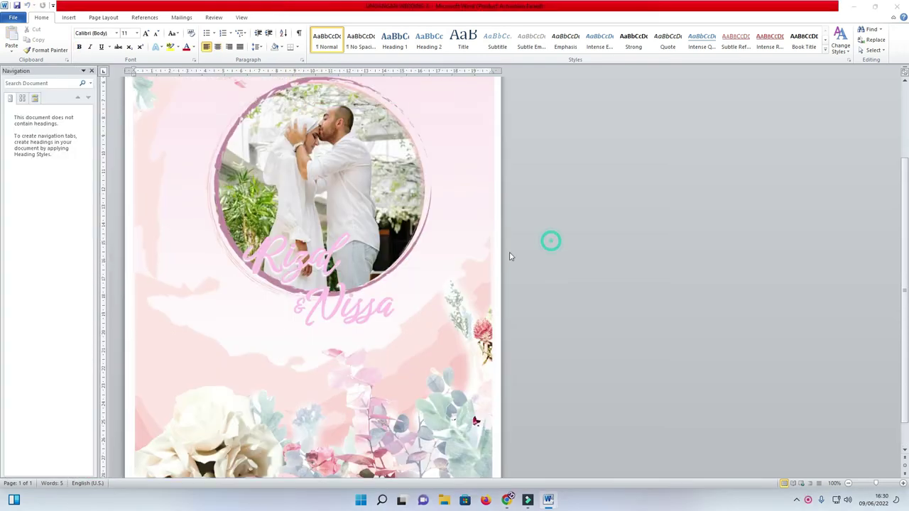
pyautogui.click(293, 308)
pyautogui.keyDown('shift'); pyautogui.click(296, 287); pyautogui.keyUp('shift')
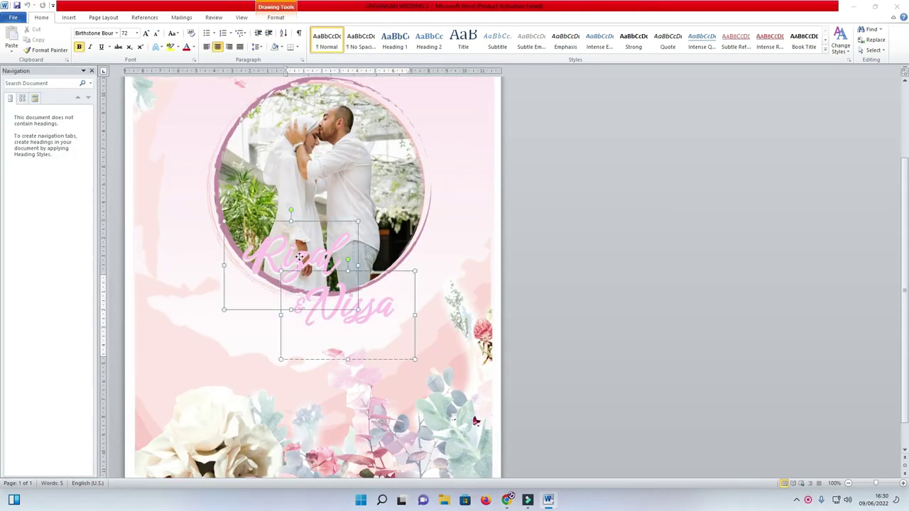
pyautogui.doubleClick(299, 304)
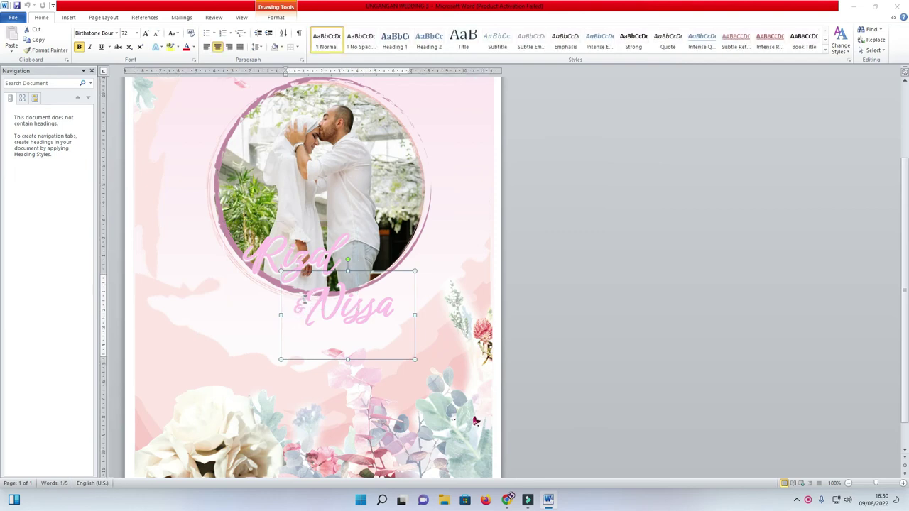
pyautogui.keyDown('shift'); pyautogui.click(335, 245); pyautogui.keyUp('shift')
pyautogui.scroll(2, 520, 254)
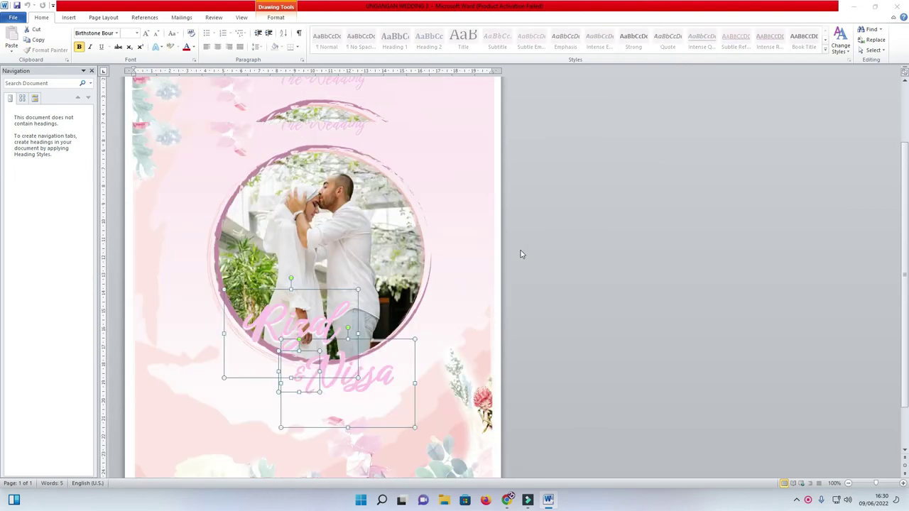
pyautogui.scroll(2, 520, 254)
pyautogui.keyDown('shift'); pyautogui.click(355, 170); pyautogui.keyUp('shift')
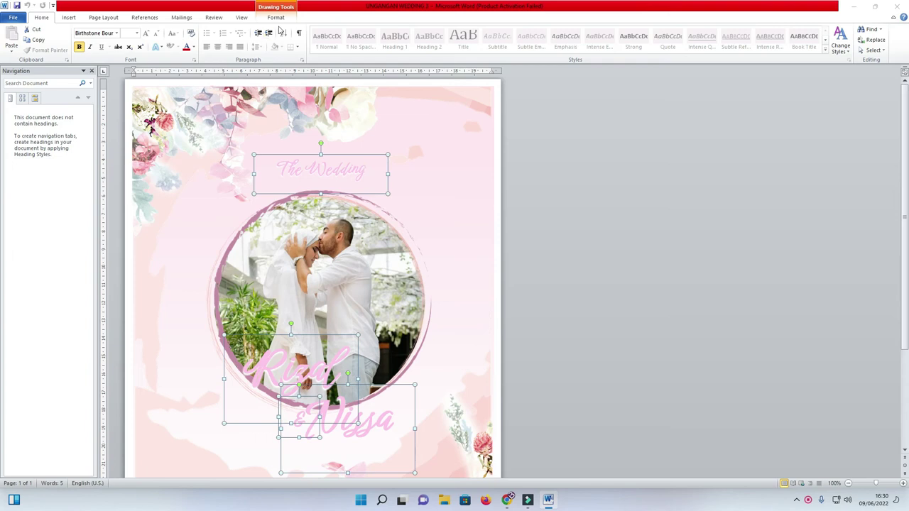
pyautogui.click(191, 48)
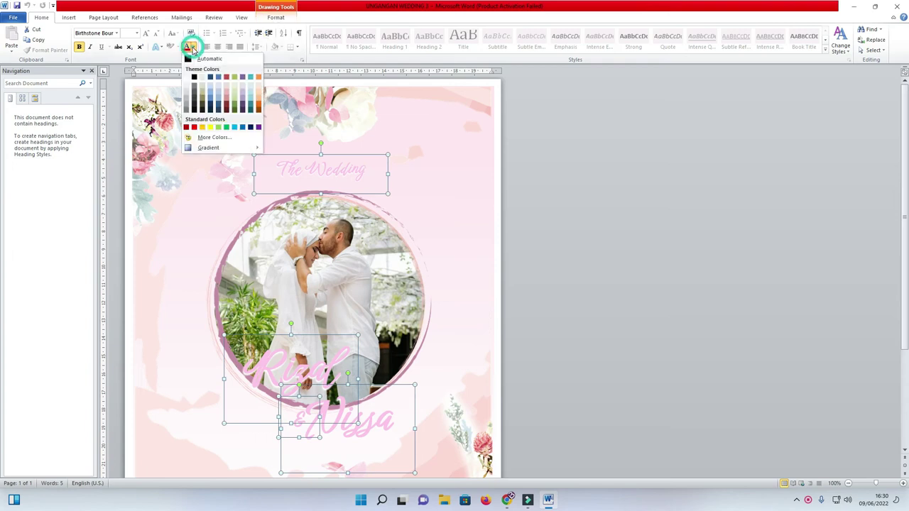
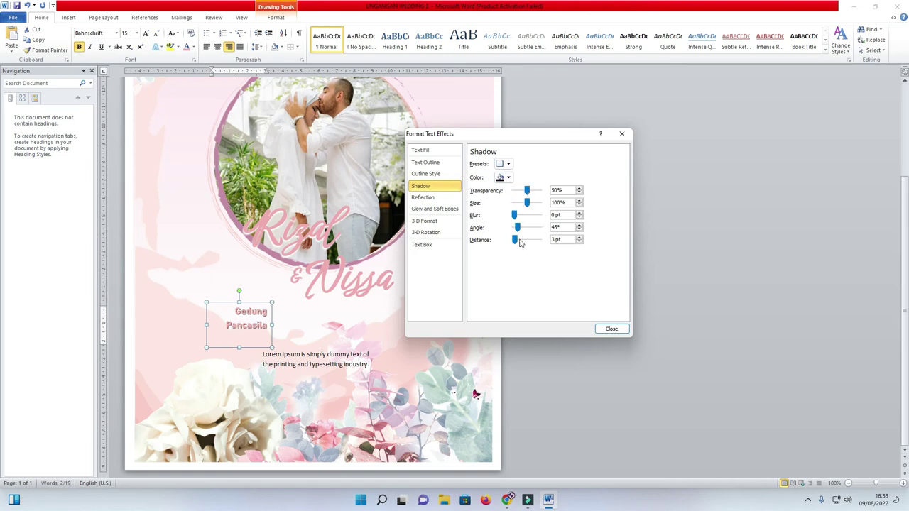
# Step: Set the Gedung Pancasila text shadow to a 0° angle and 1 pt distance
pyautogui.moveTo(520, 233)
pyautogui.mouseDown()
pyautogui.moveTo(502, 221)
pyautogui.moveTo(515, 241)
pyautogui.mouseUp()
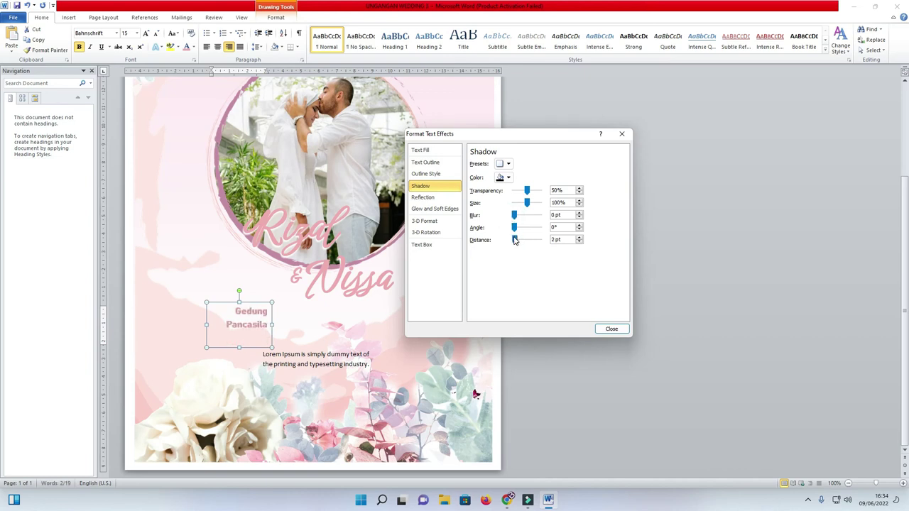
pyautogui.click(578, 242)
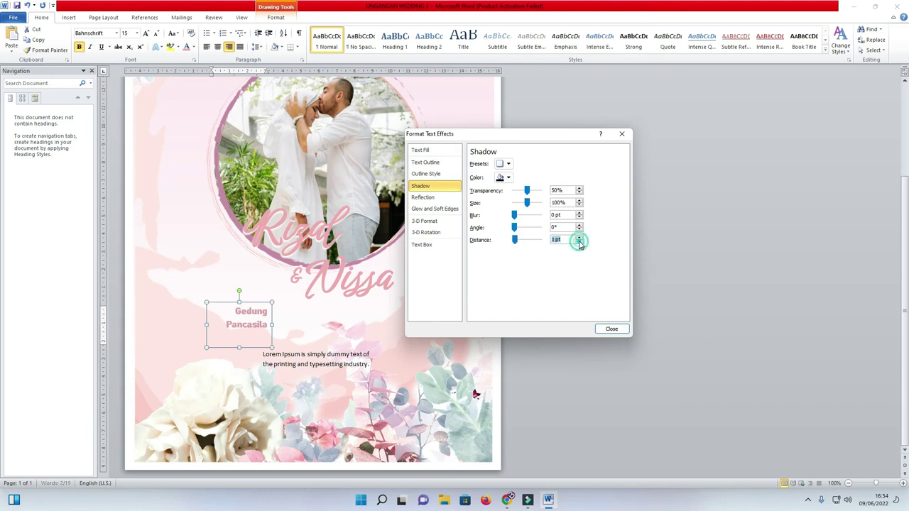
pyautogui.click(611, 329)
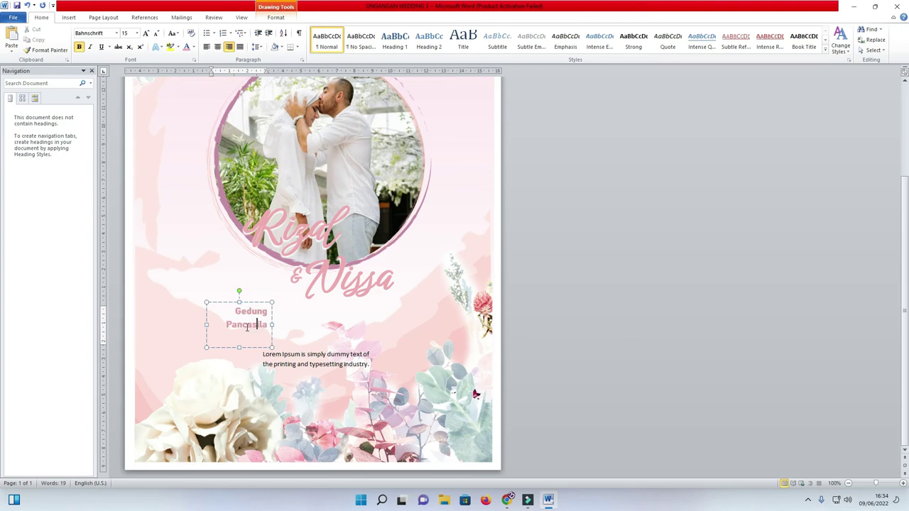
# Step: Set the Gedung Pancasila line spacing to Exactly 12 pt and shorten its text box to fit the two lines
pyautogui.scroll(5, 254, 320)
pyautogui.tripleClick(412, 227)
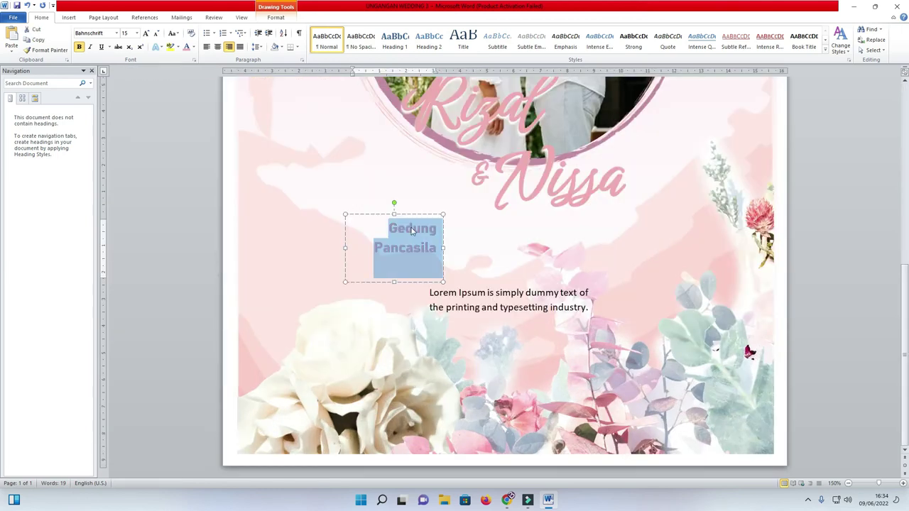
pyautogui.click(257, 46)
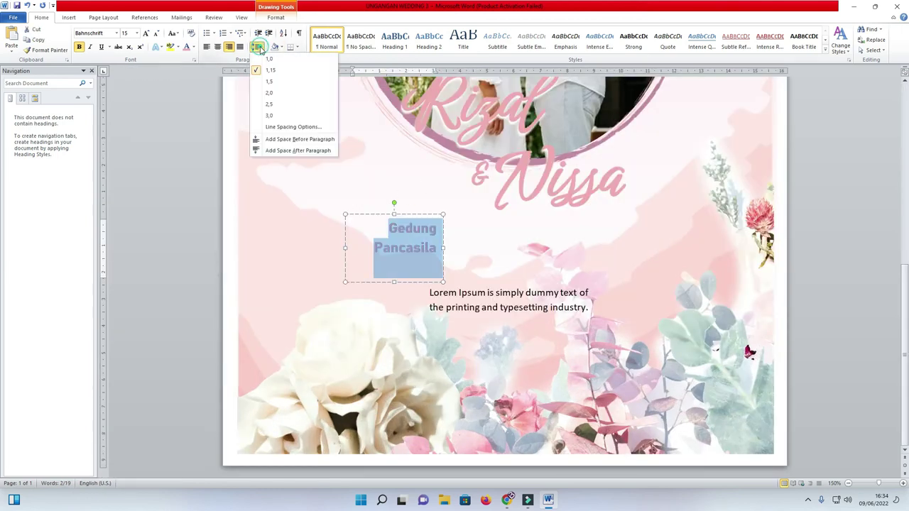
pyautogui.click(277, 127)
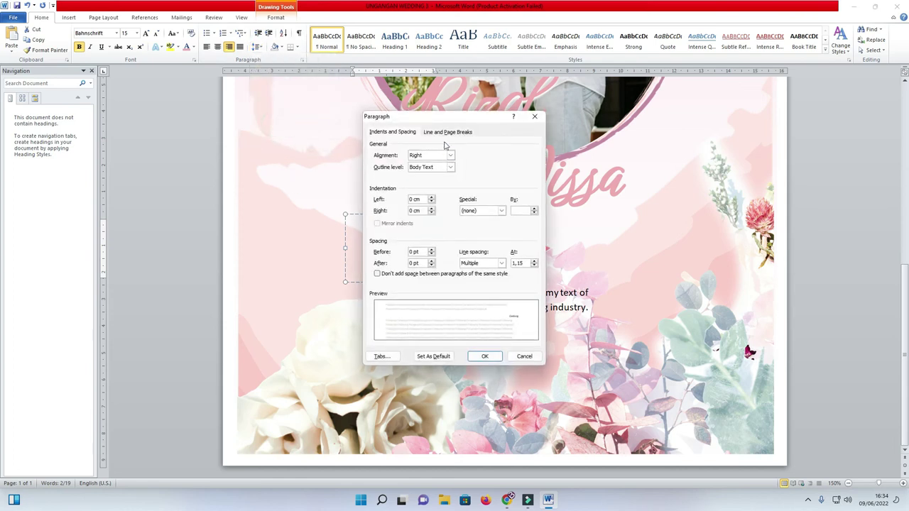
pyautogui.moveTo(456, 126); pyautogui.dragTo(718, 107)
pyautogui.click(748, 243)
pyautogui.click(744, 276)
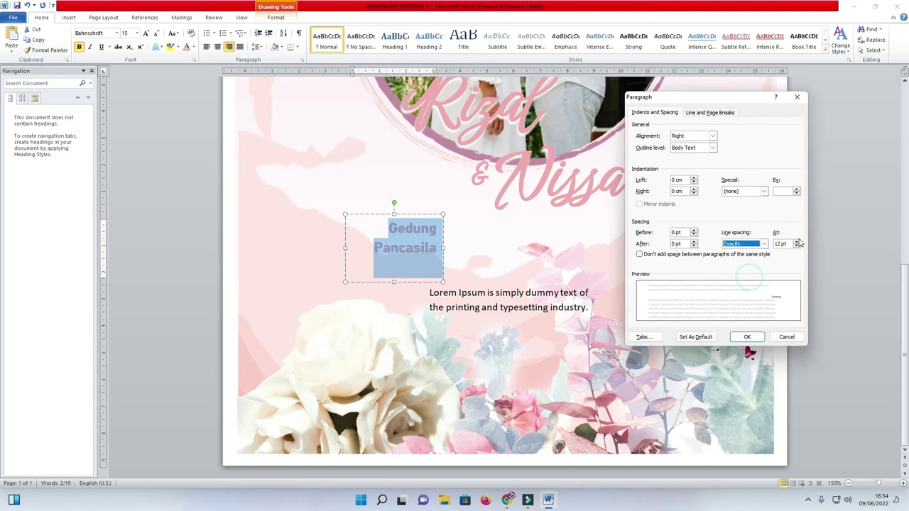
pyautogui.click(747, 336)
pyautogui.click(424, 237)
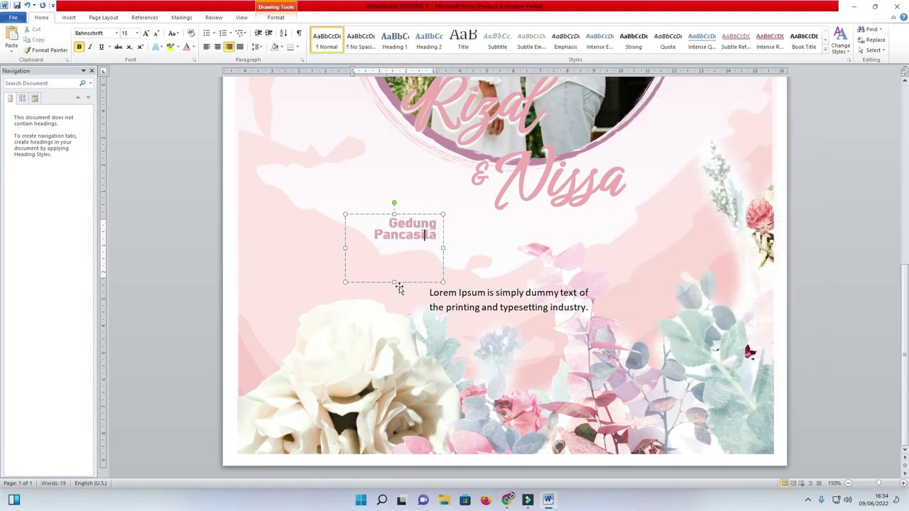
pyautogui.moveTo(395, 281); pyautogui.dragTo(396, 248)
# Step: Duplicate the venue text box to its right and replace the copied text with 14
pyautogui.moveTo(410, 213); pyautogui.dragTo(525, 230)
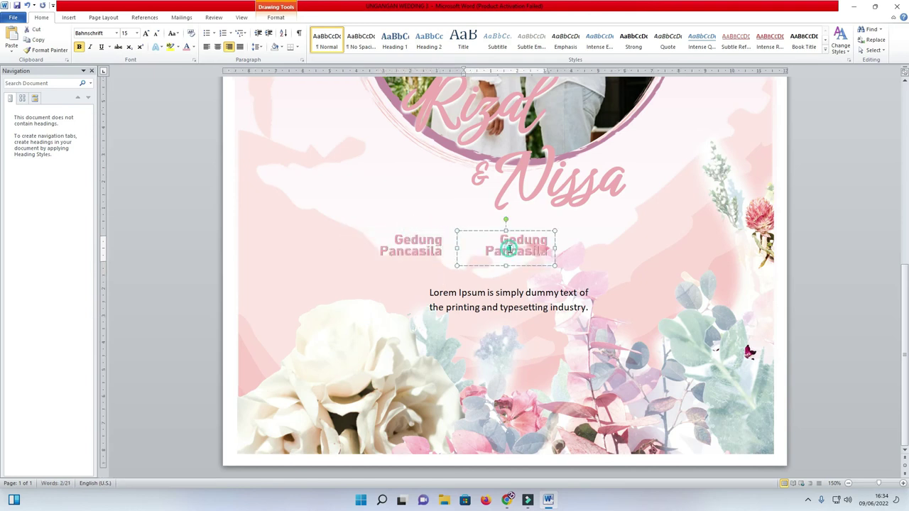
pyautogui.tripleClick(509, 248)
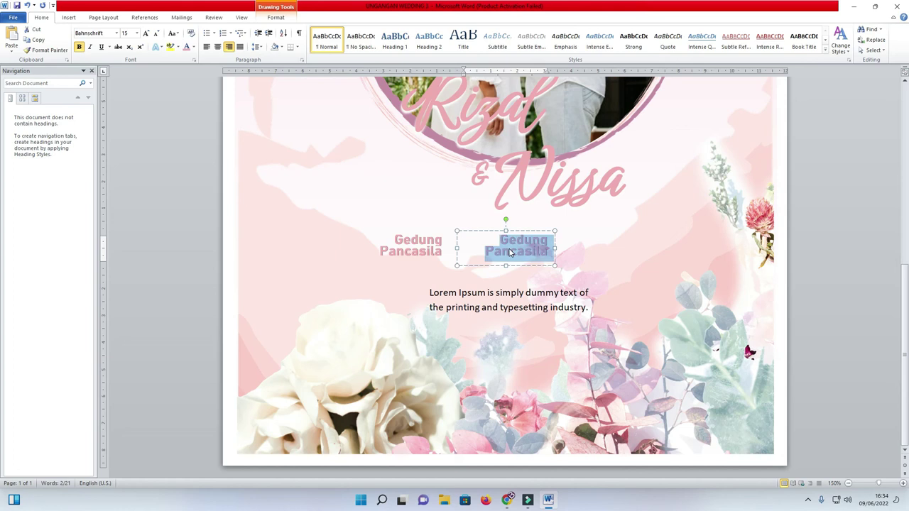
pyautogui.write('14')
pyautogui.moveTo(525, 232); pyautogui.dragTo(480, 233)
# Step: Enlarge the number 14 to 29 pt and set its line spacing to 1,0
pyautogui.doubleClick(495, 246)
pyautogui.hotkey('ctrl', ']')
pyautogui.hotkey('ctrl', ']')
pyautogui.hotkey('ctrl', ']')
pyautogui.hotkey('ctrl', ']')
pyautogui.hotkey('ctrl', ']')
pyautogui.hotkey('ctrl', ']')
pyautogui.hotkey('ctrl', ']')
pyautogui.hotkey('ctrl', ']')
pyautogui.hotkey('ctrl', ']')
pyautogui.hotkey('ctrl', ']')
pyautogui.hotkey('ctrl', ']')
pyautogui.hotkey('ctrl', ']')
pyautogui.hotkey('ctrl', ']')
pyautogui.hotkey('ctrl', ']')
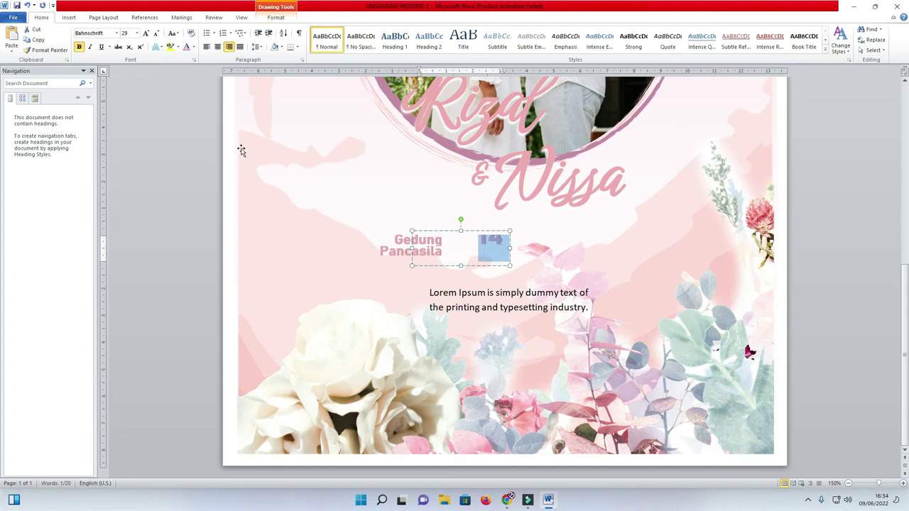
pyautogui.click(259, 47)
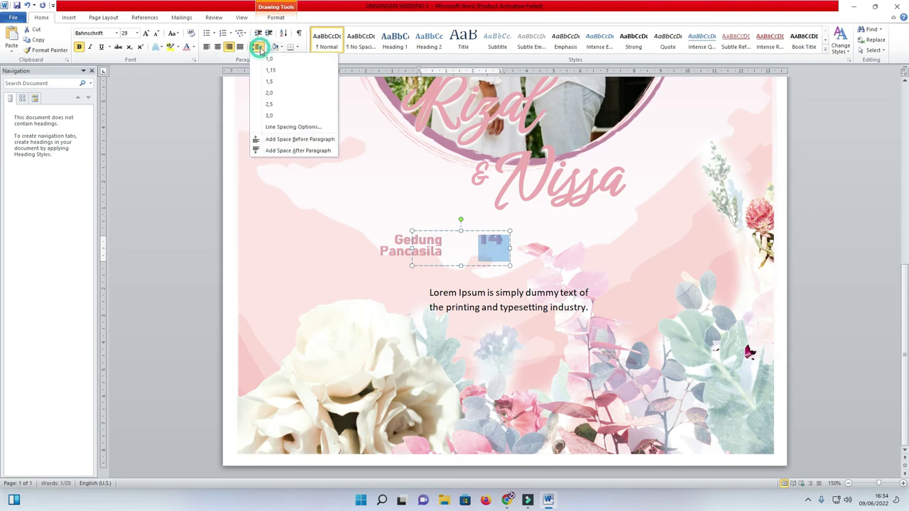
pyautogui.click(268, 61)
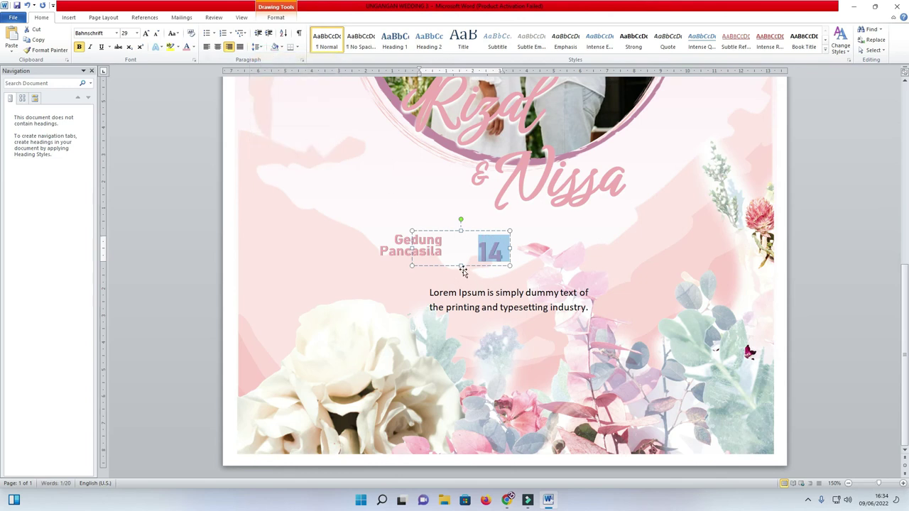
# Step: Resize the text box around the 14 to fit the number and place it just right of the venue text
pyautogui.moveTo(461, 266); pyautogui.dragTo(461, 279)
pyautogui.moveTo(491, 234); pyautogui.dragTo(471, 224)
pyautogui.moveTo(392, 244); pyautogui.dragTo(478, 229)
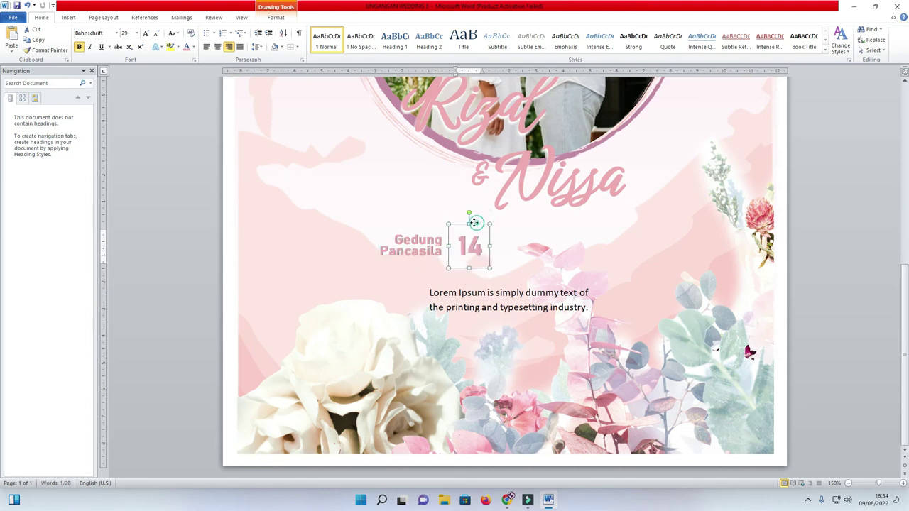
# Step: Duplicate the venue text box to the right of the 14 and left-align the copied text
pyautogui.click(424, 241)
pyautogui.moveTo(429, 233); pyautogui.dragTo(558, 233)
pyautogui.click(539, 243)
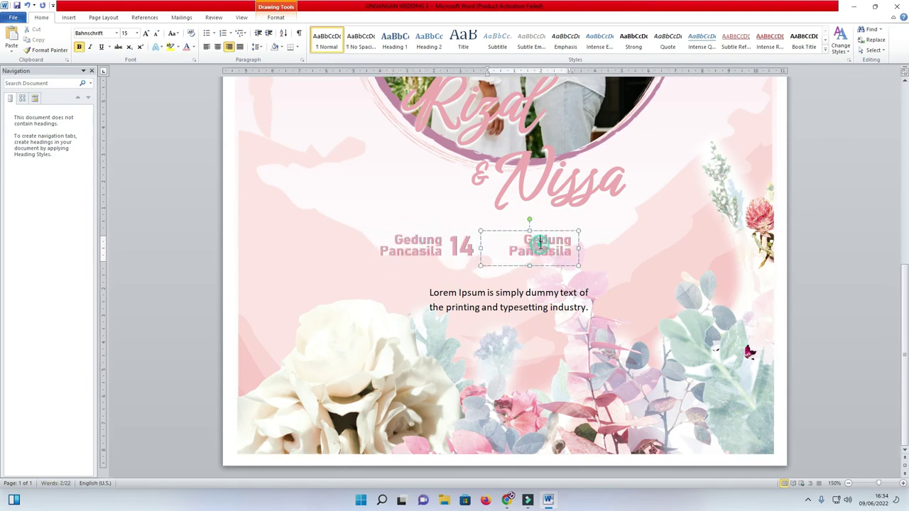
pyautogui.hotkey('ctrl', 'a')
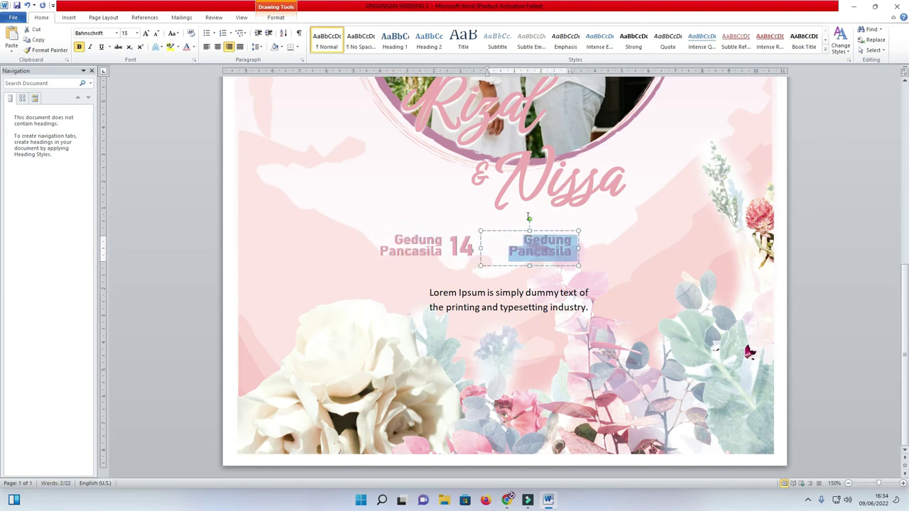
pyautogui.click(205, 46)
# Step: Replace the copied lines with Jumat and Oktober 2022, and widen the text box
pyautogui.doubleClick(508, 244)
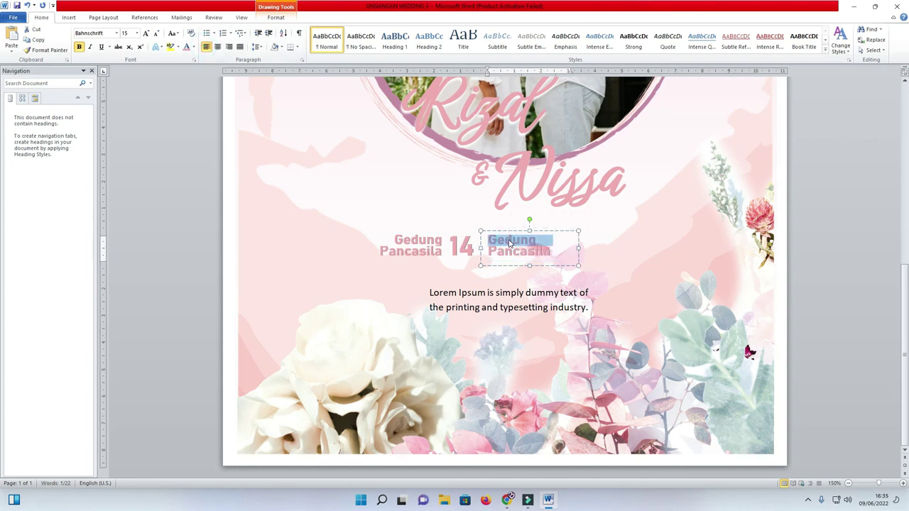
pyautogui.write('Jumat')
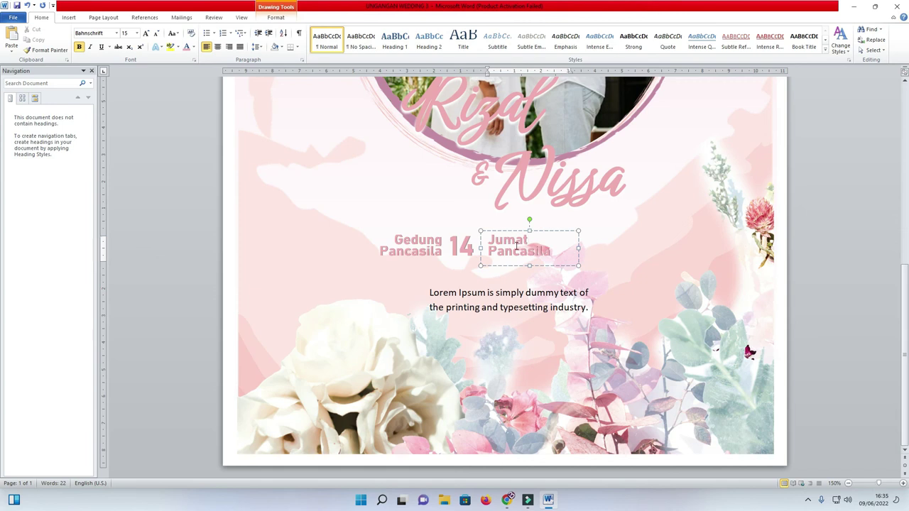
pyautogui.doubleClick(537, 253)
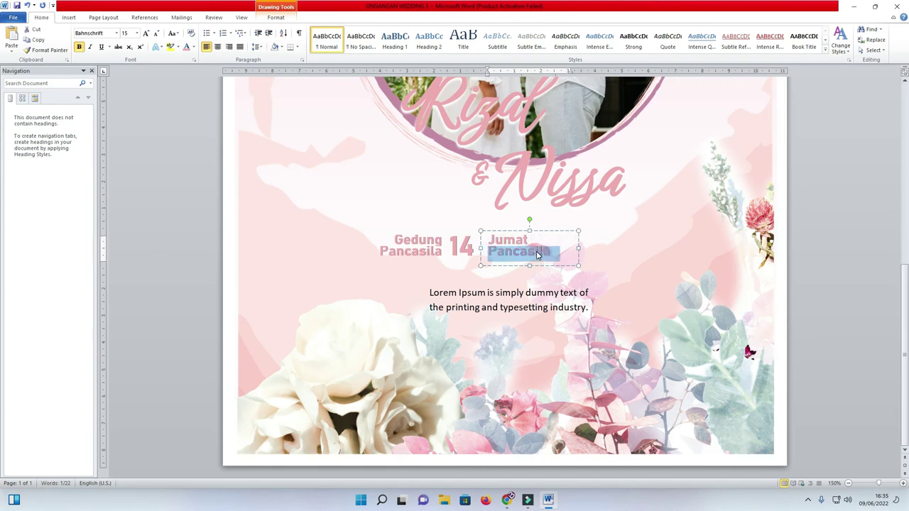
pyautogui.write('0kto')
pyautogui.write('ber 2022')
pyautogui.moveTo(578, 247); pyautogui.dragTo(609, 248)
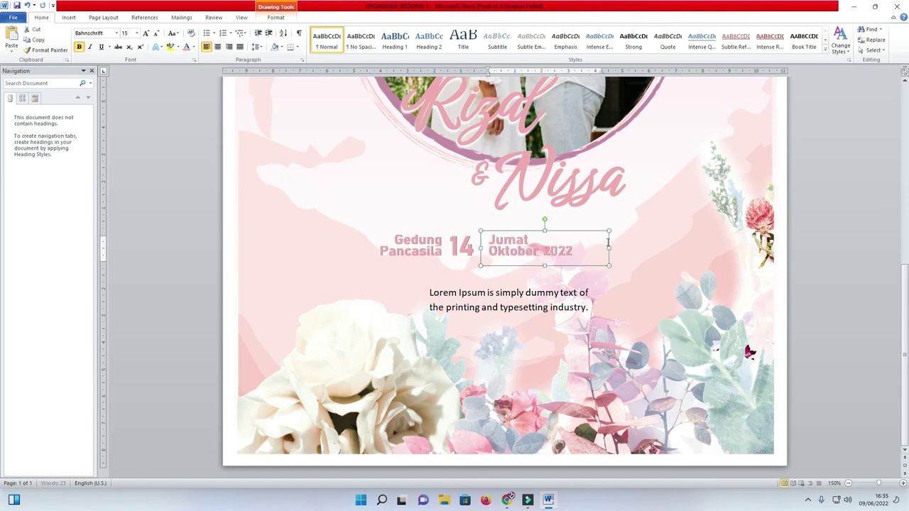
# Step: Draw a vertical line about 1.17 cm tall between the venue text and the 14, and apply the recently used outline colour
pyautogui.click(461, 244)
pyautogui.scroll(3, 246, 156)
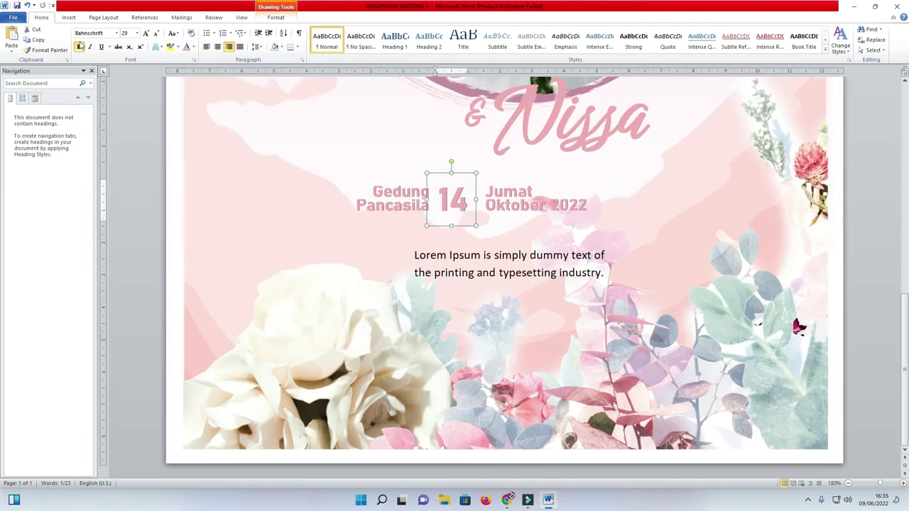
pyautogui.click(69, 18)
pyautogui.click(138, 48)
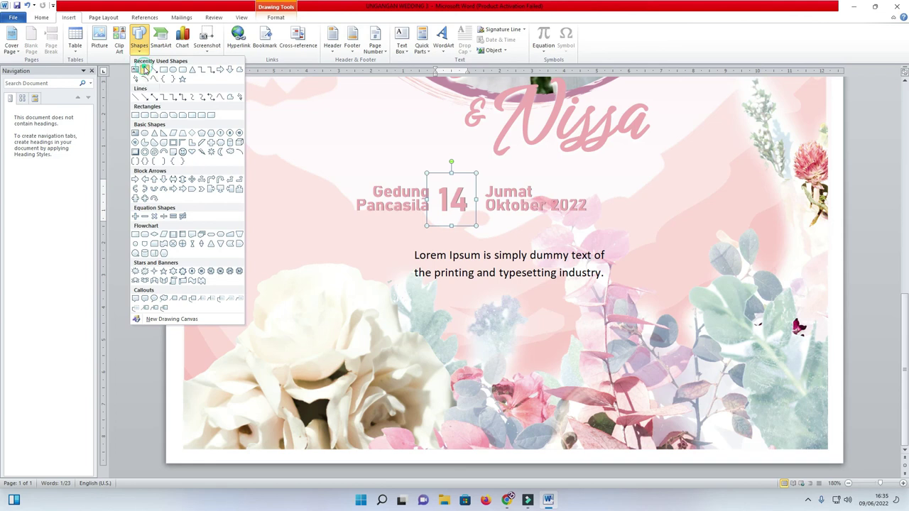
pyautogui.click(145, 71)
pyautogui.moveTo(436, 182); pyautogui.dragTo(437, 219)
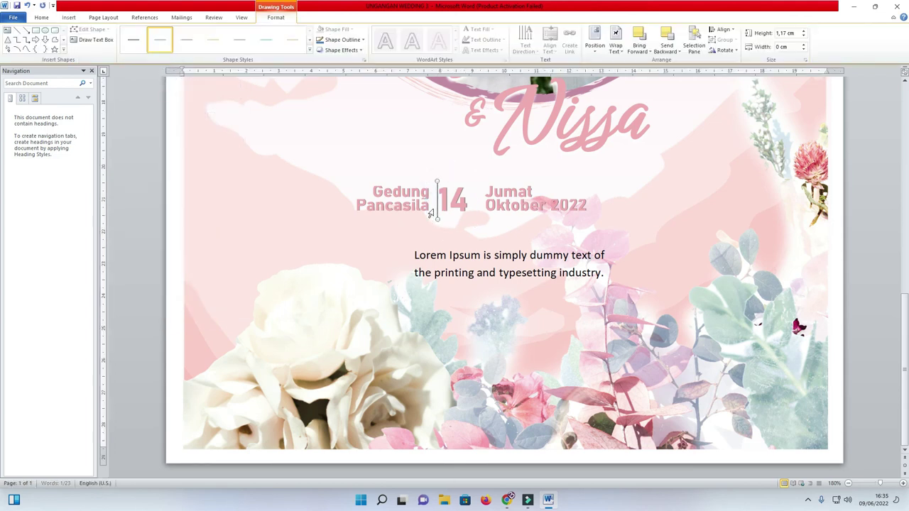
pyautogui.click(345, 39)
pyautogui.click(320, 125)
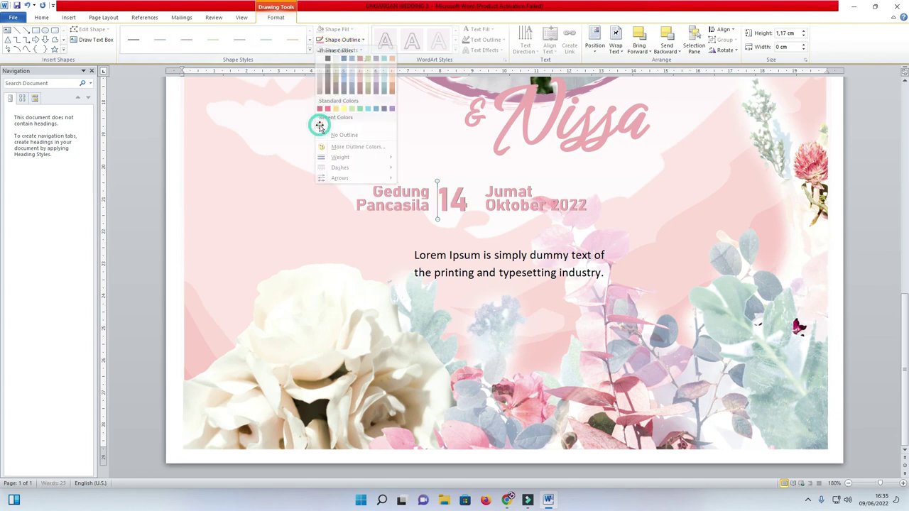
# Step: Move the vertical line closer to the venue text and shorten it to about 0.79 cm
pyautogui.moveTo(455, 170); pyautogui.dragTo(440, 183)
pyautogui.click(436, 184)
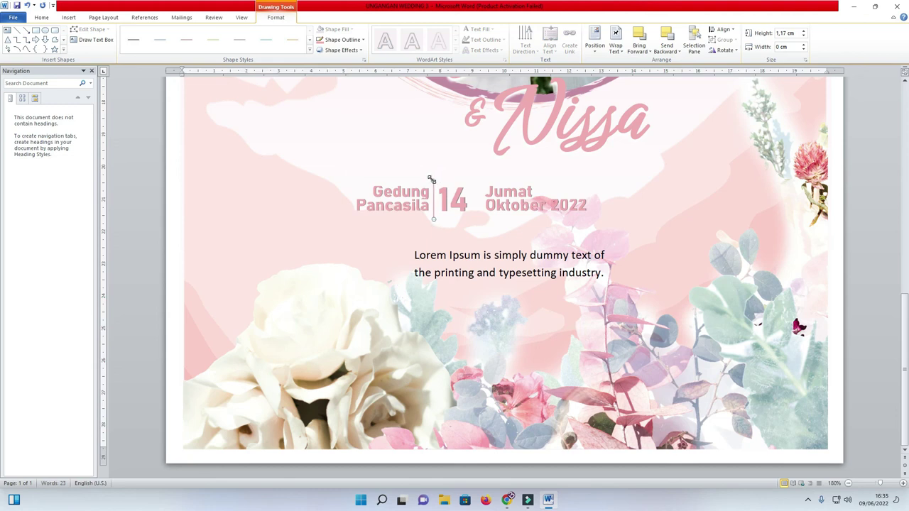
pyautogui.moveTo(431, 181); pyautogui.dragTo(433, 190)
pyautogui.click(434, 162)
pyautogui.click(434, 191)
pyautogui.click(431, 184)
pyautogui.doubleClick(430, 190)
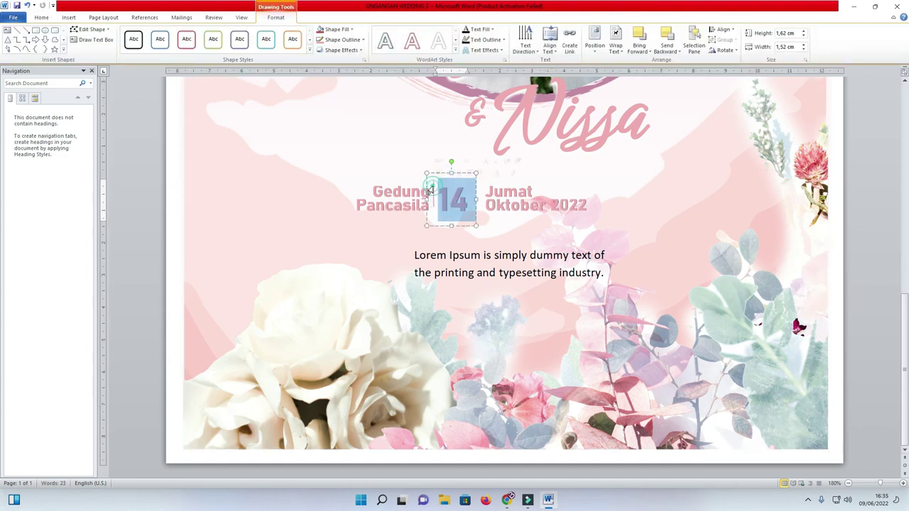
pyautogui.click(433, 186)
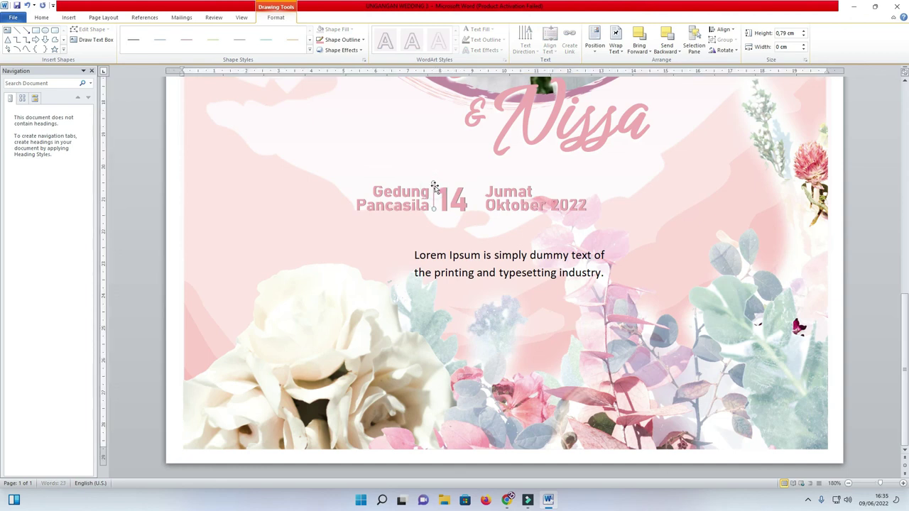
# Step: Set the vertical line's weight to 1 pt and place a copy of it between the 14 and Jumat
pyautogui.click(360, 41)
pyautogui.moveTo(371, 156)
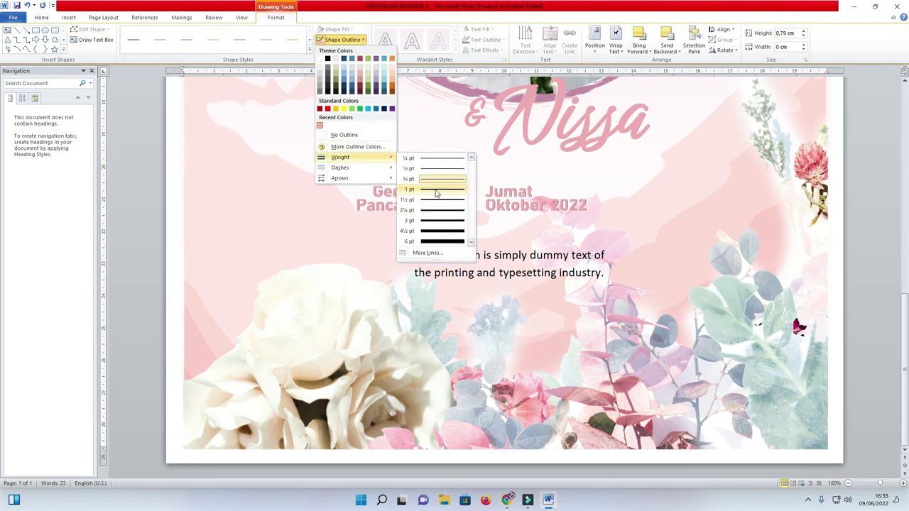
pyautogui.click(437, 190)
pyautogui.moveTo(474, 200); pyautogui.dragTo(429, 197)
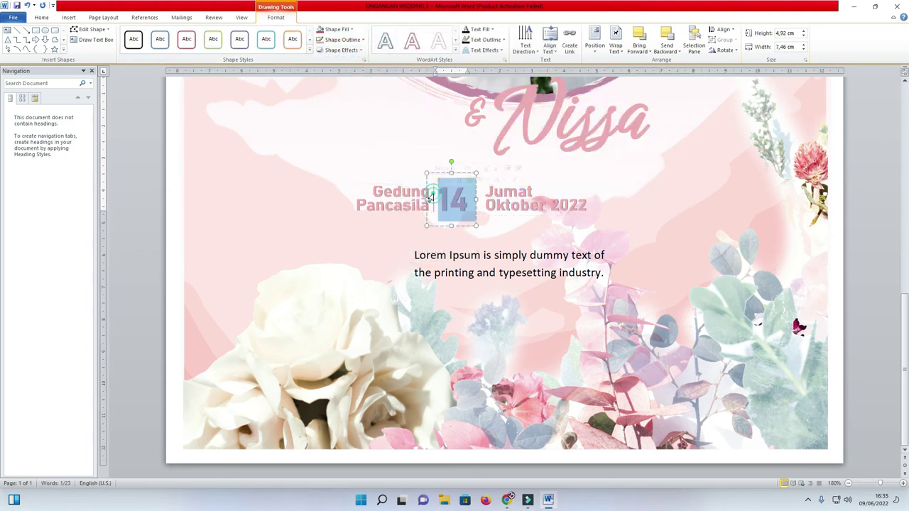
pyautogui.click(433, 197)
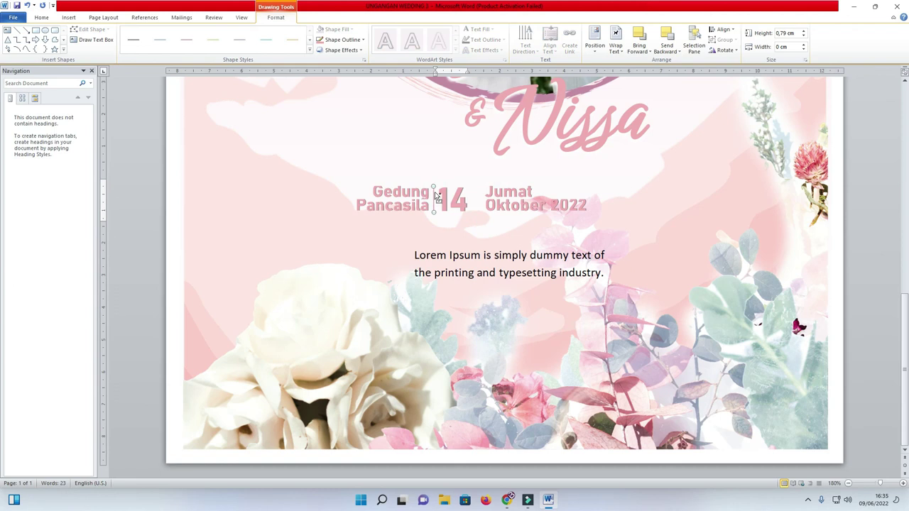
pyautogui.click(474, 192)
# Step: Group the venue text, both lines, the 14 and the date text, and move the group right under the couple's names
pyautogui.click(404, 196)
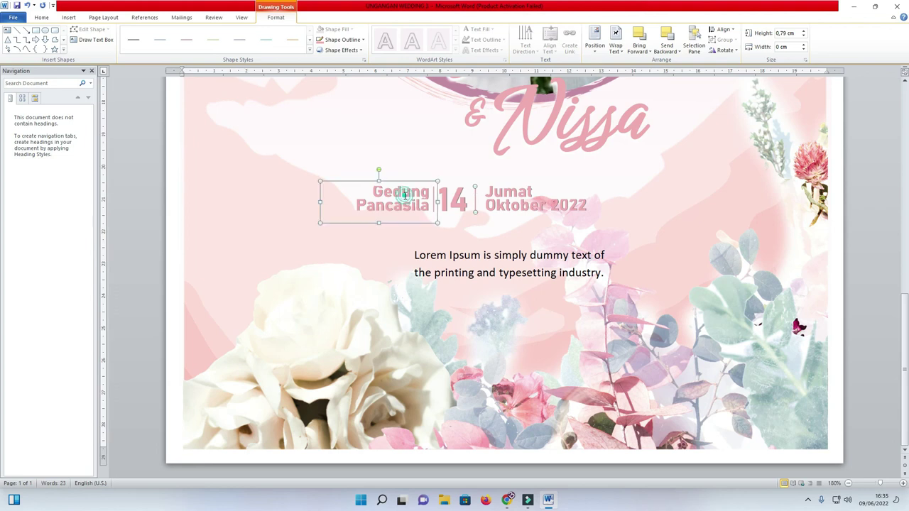
pyautogui.click(405, 191)
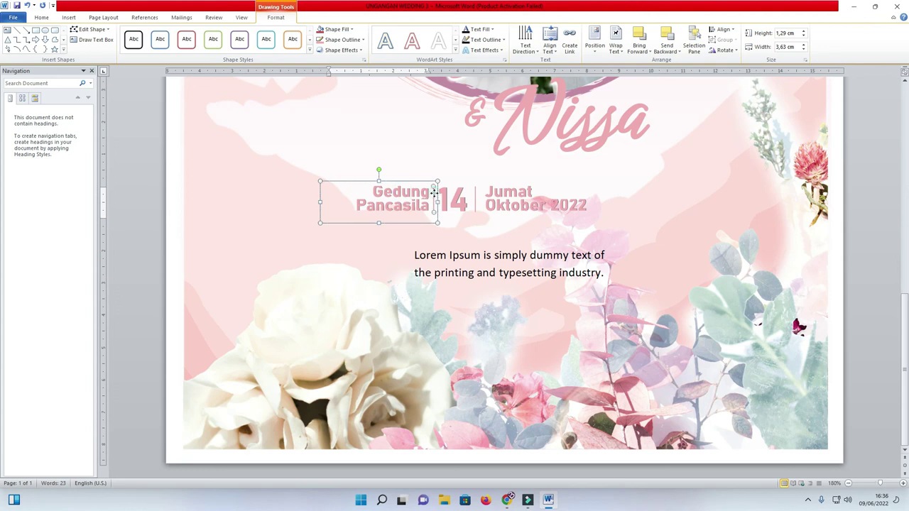
pyautogui.keyDown('shift'); pyautogui.click(474, 192); pyautogui.keyUp('shift')
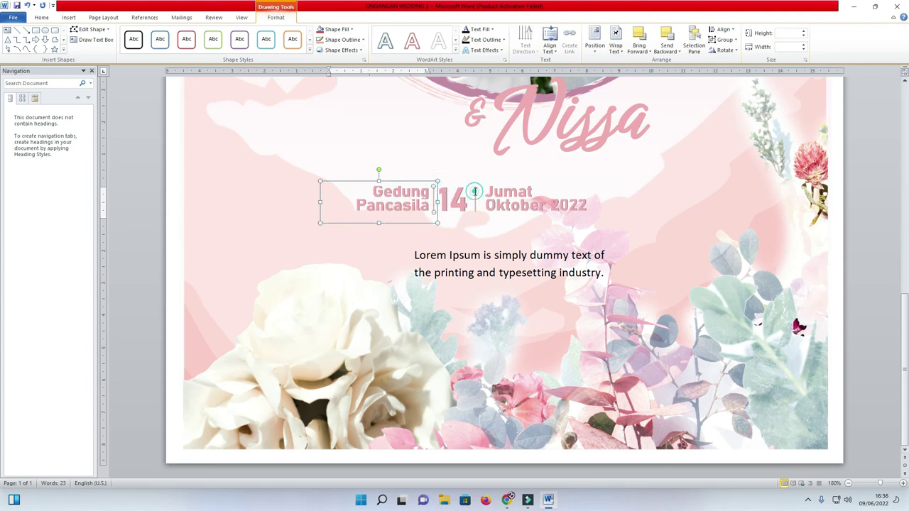
pyautogui.keyDown('shift'); pyautogui.click(474, 192); pyautogui.keyUp('shift')
pyautogui.keyDown('shift'); pyautogui.click(474, 192); pyautogui.keyUp('shift')
pyautogui.keyDown('shift'); pyautogui.click(501, 193); pyautogui.keyUp('shift')
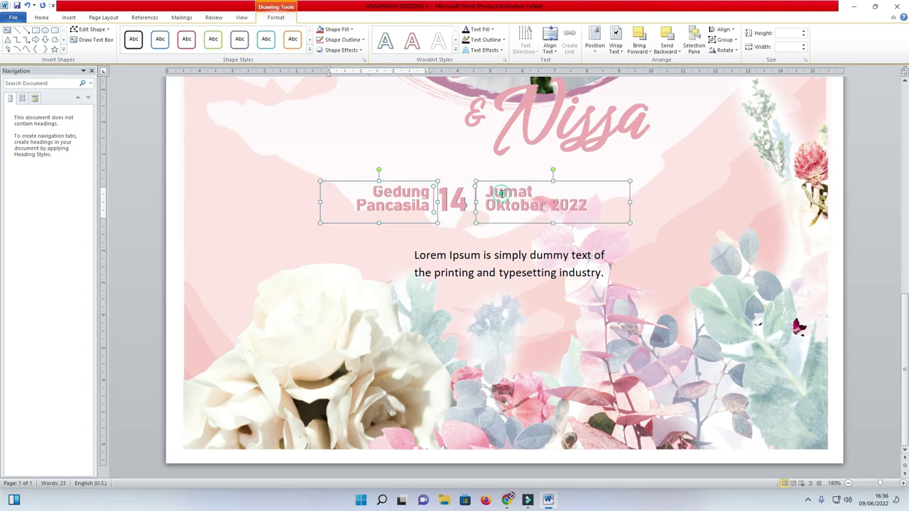
pyautogui.keyDown('shift'); pyautogui.click(454, 196); pyautogui.keyUp('shift')
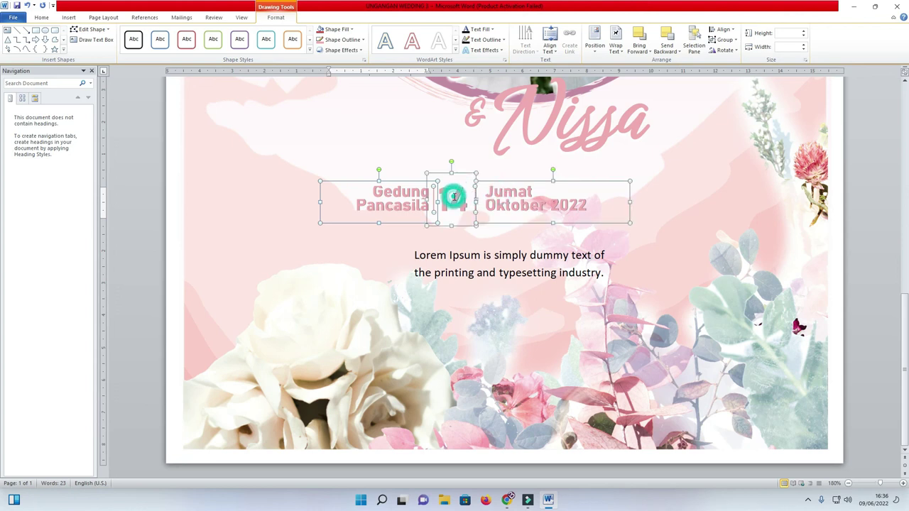
pyautogui.rightClick(487, 184)
pyautogui.moveTo(539, 233)
pyautogui.click(589, 235)
pyautogui.moveTo(527, 171); pyautogui.dragTo(589, 177)
# Step: Widen the Lorem Ipsum text box to about 8.1 cm and move it up toward the venue and date row
pyautogui.click(565, 259)
pyautogui.moveTo(629, 279); pyautogui.dragTo(667, 279)
pyautogui.moveTo(604, 243); pyautogui.dragTo(604, 232)
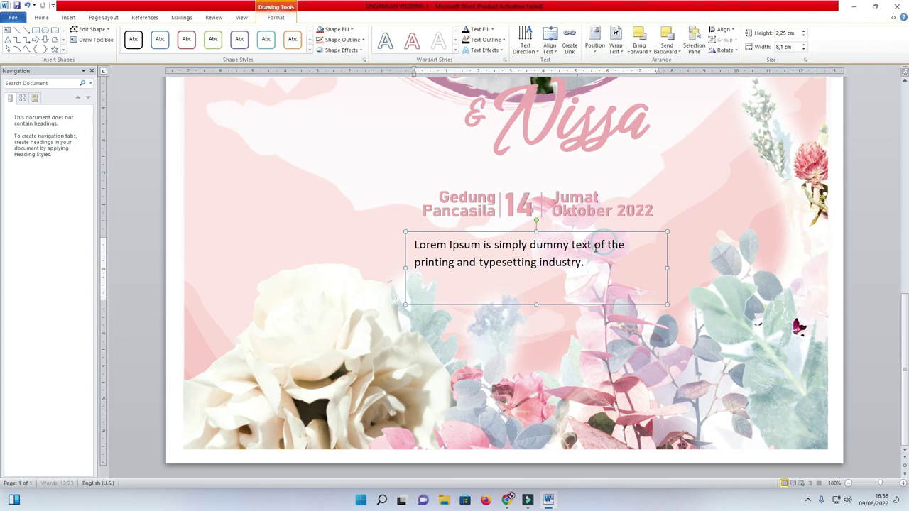
# Step: Repeat the Lorem Ipsum sentence by pasting a copy of it at the end of the paragraph
pyautogui.click(597, 252)
pyautogui.hotkey('ctrl', 'a')
pyautogui.hotkey('ctrl', 'c')
pyautogui.click(588, 259)
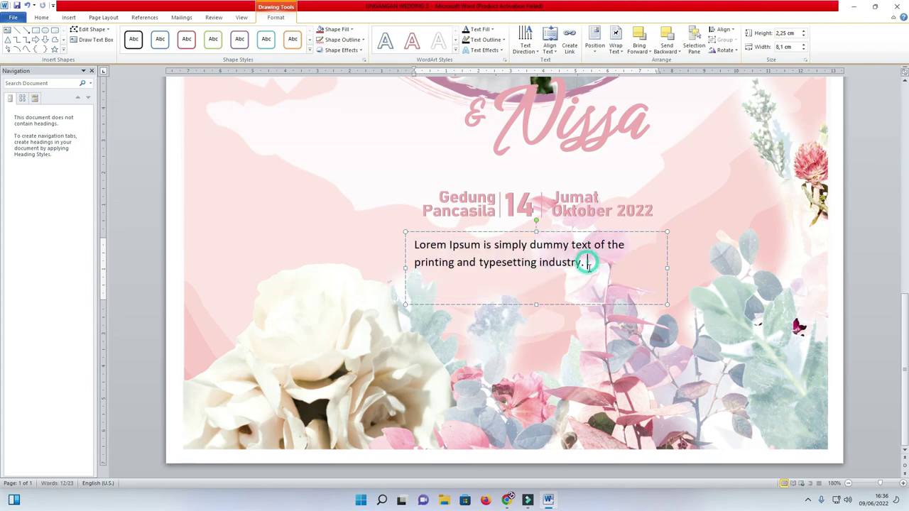
pyautogui.hotkey('ctrl', 'v')
# Step: Remove the space after the Lorem Ipsum paragraph, set its line spacing to 1.0 and centre it
pyautogui.click(577, 262)
pyautogui.hotkey('ctrl', 'a')
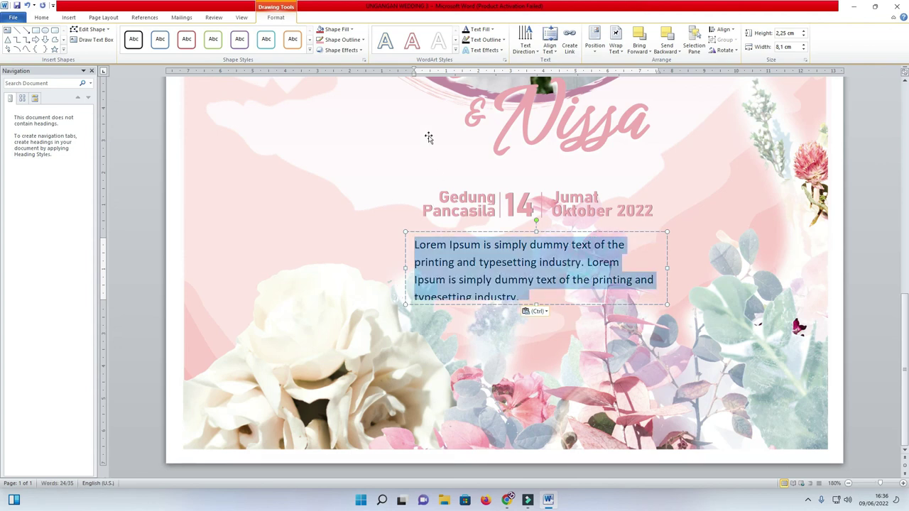
pyautogui.click(41, 17)
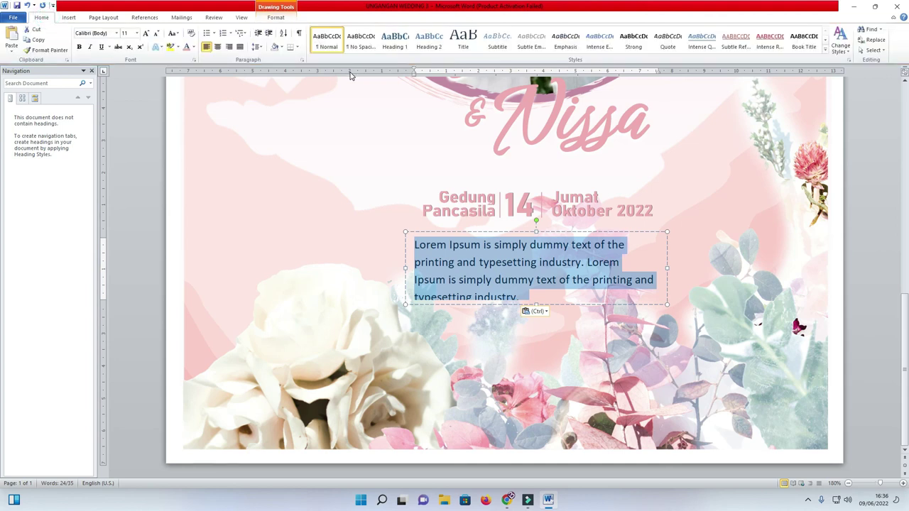
pyautogui.click(256, 46)
pyautogui.click(284, 151)
pyautogui.click(257, 47)
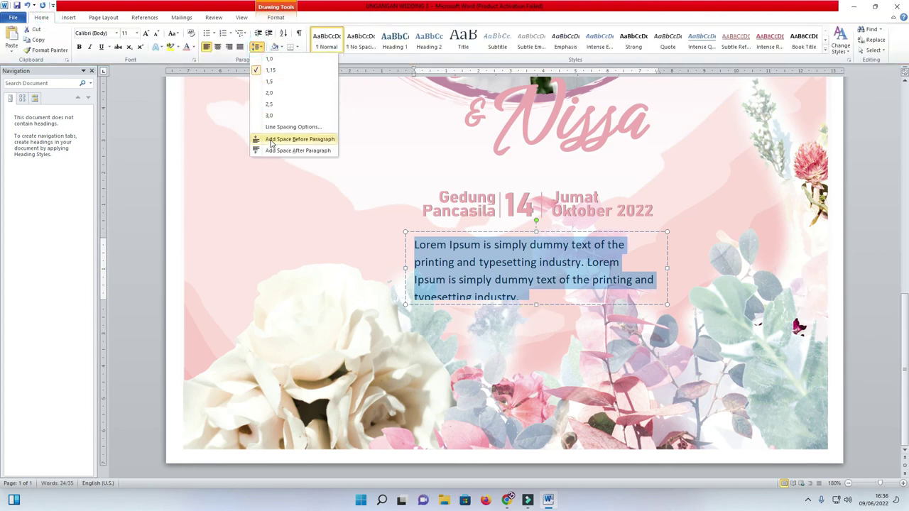
pyautogui.click(270, 59)
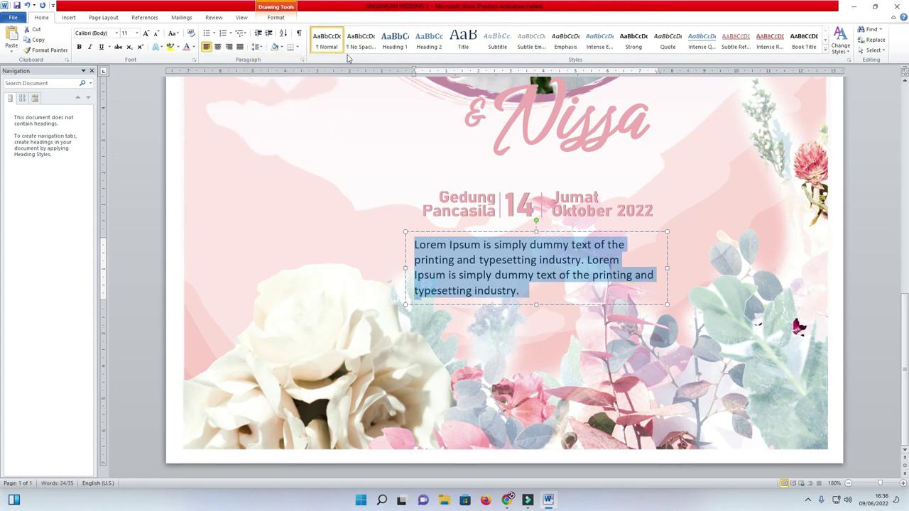
pyautogui.click(218, 47)
# Step: Move the Lorem Ipsum text box up to sit directly beneath the venue and date row
pyautogui.click(579, 232)
pyautogui.moveTo(637, 231); pyautogui.dragTo(637, 223)
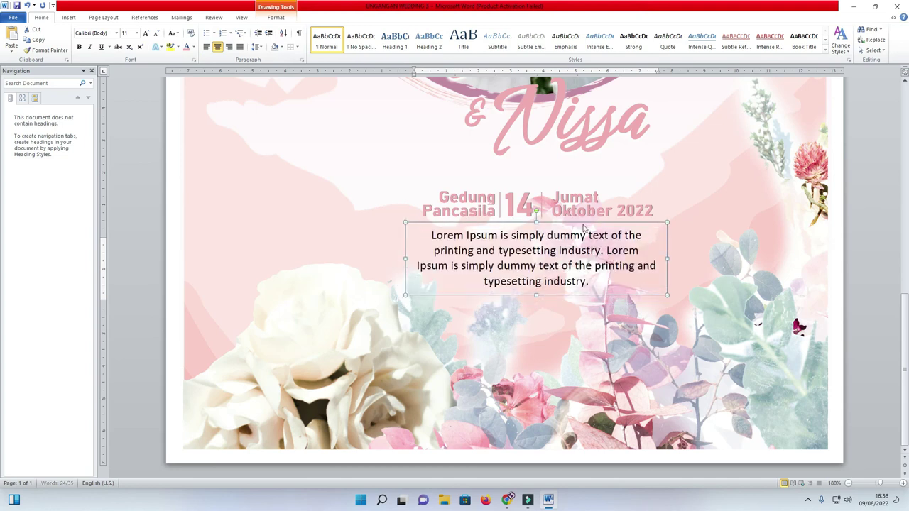
pyautogui.click(633, 187)
pyautogui.click(558, 275)
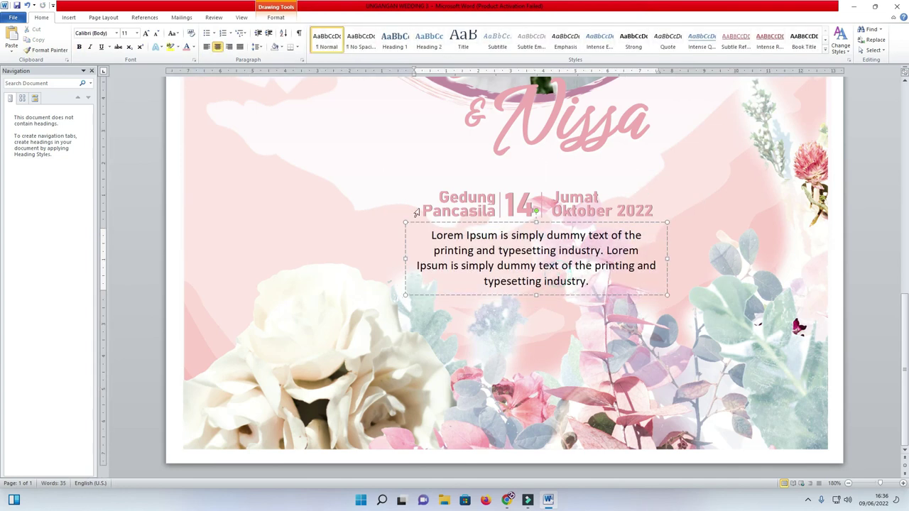
# Step: Draw a circle about 0.62 cm across below the Lorem Ipsum paragraph
pyautogui.click(68, 17)
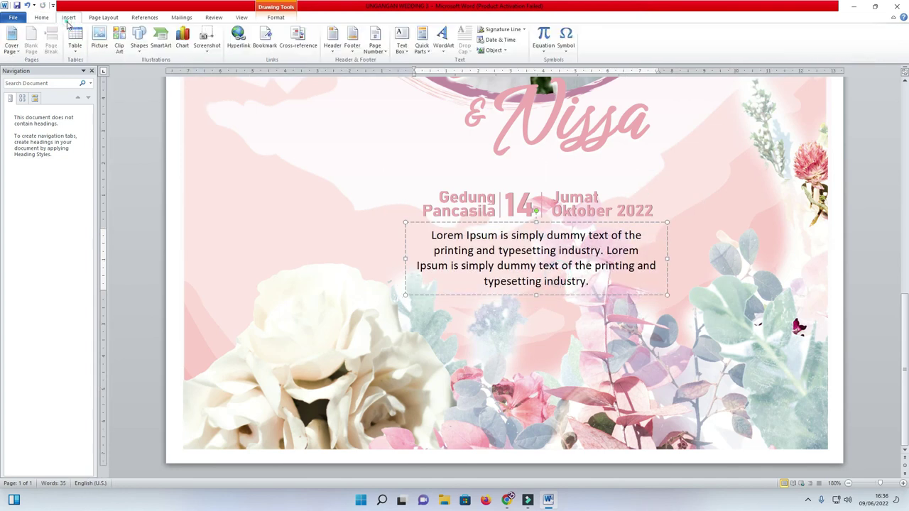
pyautogui.click(139, 41)
pyautogui.click(172, 70)
pyautogui.moveTo(476, 308); pyautogui.dragTo(488, 319)
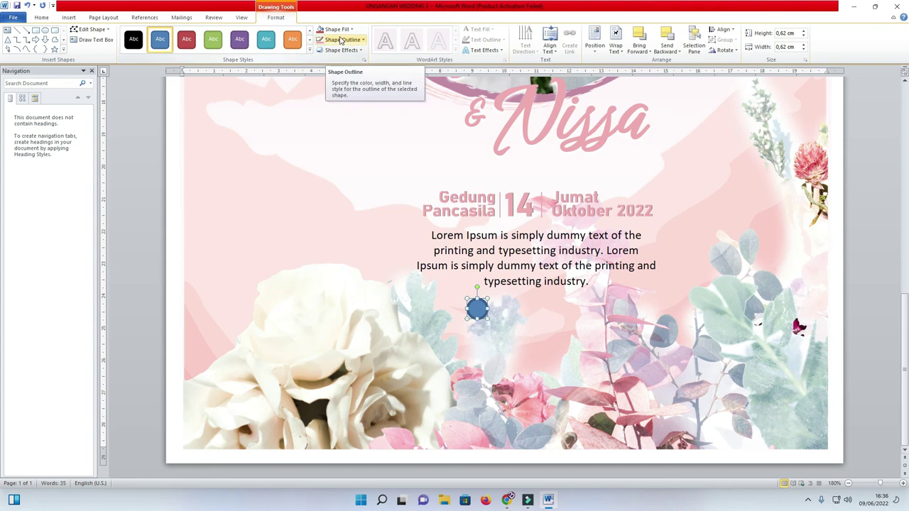
# Step: Remove the circle's outline and fill it with the recently used pink
pyautogui.click(341, 40)
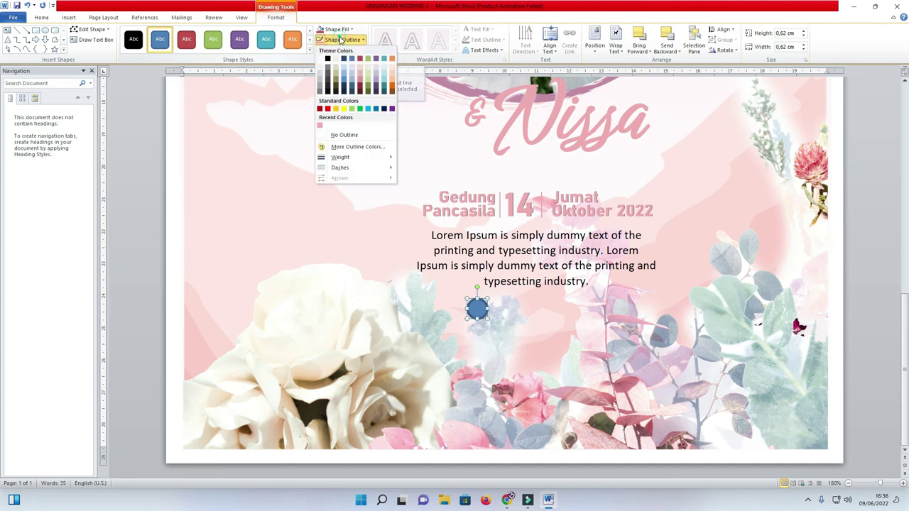
pyautogui.click(343, 135)
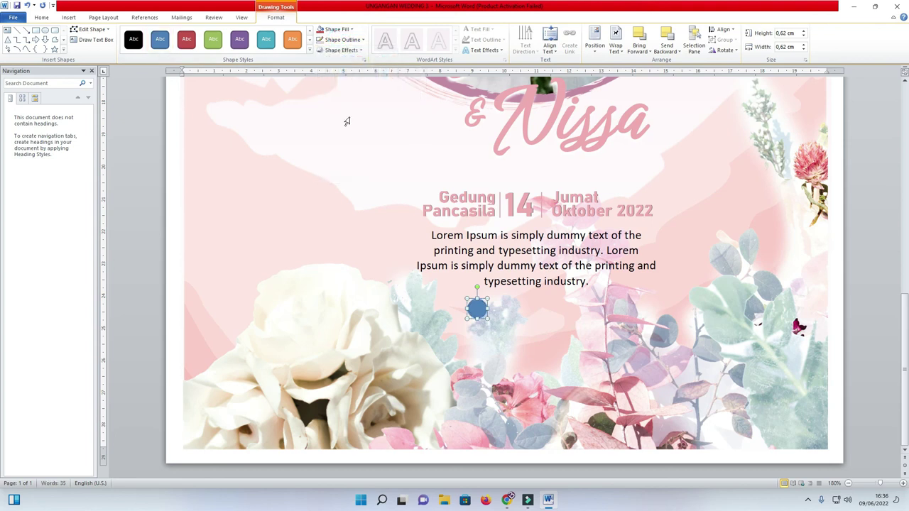
pyautogui.click(337, 29)
pyautogui.click(320, 115)
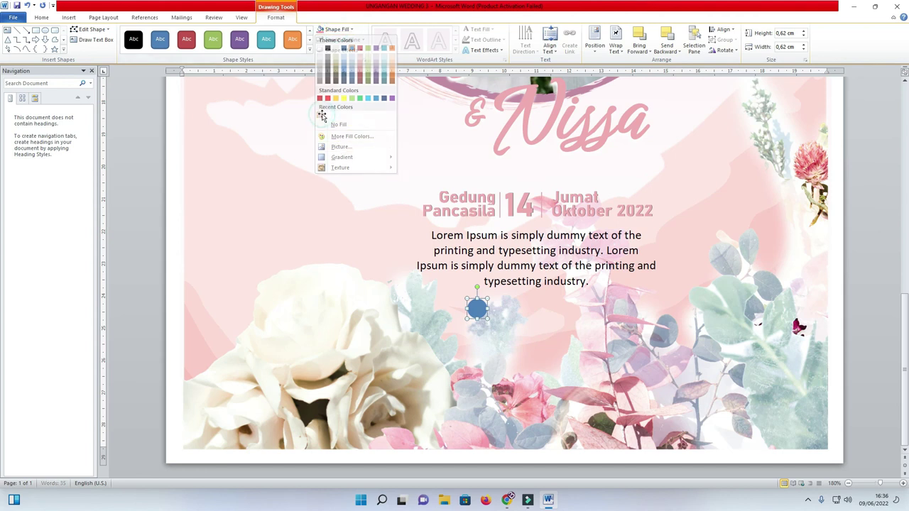
pyautogui.click(508, 315)
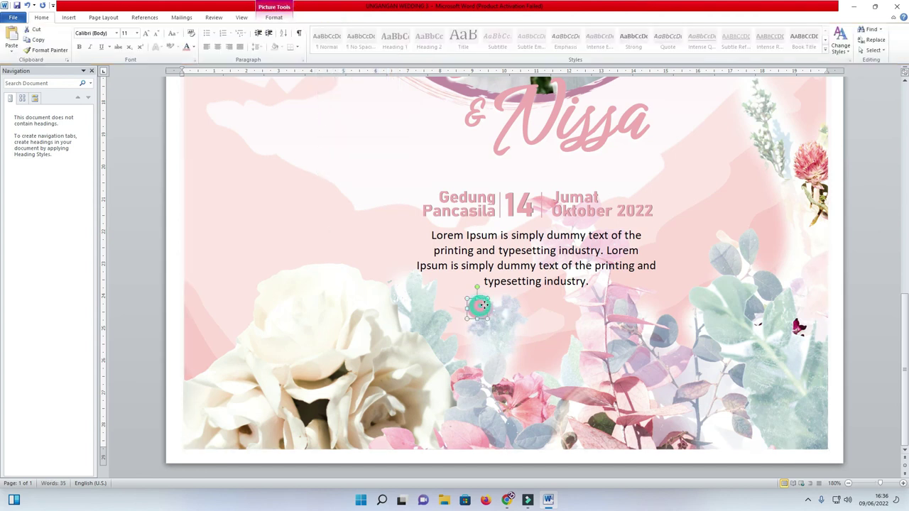
# Step: Duplicate the pink circle into a row of three and place the row centred beneath the Lorem Ipsum paragraph
pyautogui.moveTo(482, 307); pyautogui.dragTo(488, 306)
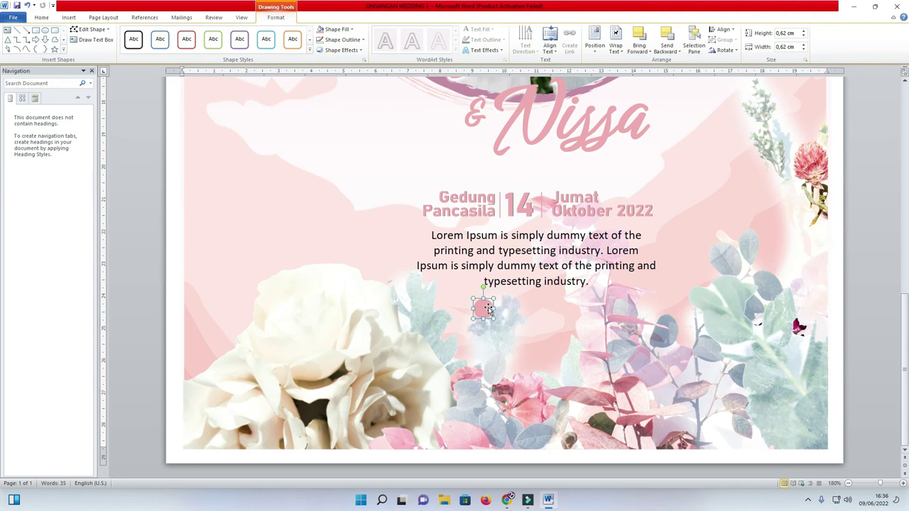
pyautogui.moveTo(514, 306); pyautogui.dragTo(562, 319)
pyautogui.keyDown('shift'); pyautogui.click(510, 308); pyautogui.keyUp('shift')
pyautogui.keyDown('shift'); pyautogui.click(483, 308); pyautogui.keyUp('shift')
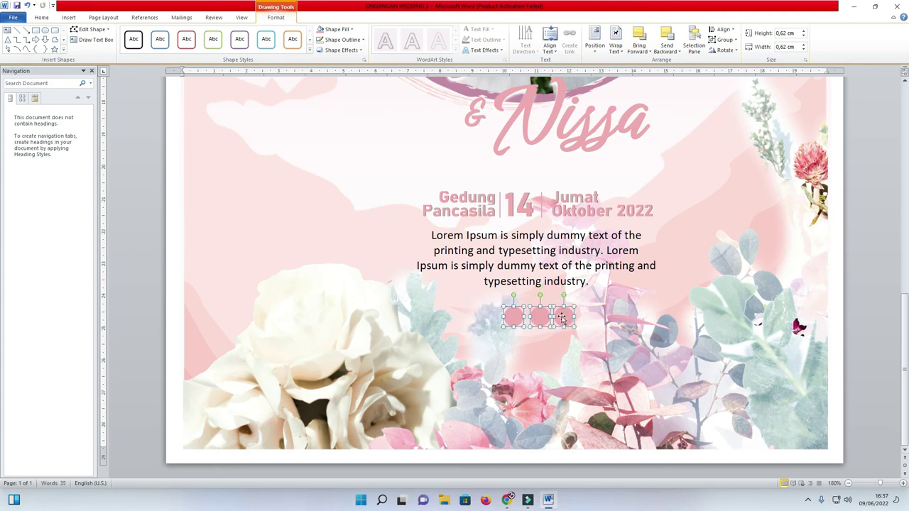
# Step: Duplicate the Lorem Ipsum text box and place the copy over the title The Wedding
pyautogui.scroll(-5, 562, 319)
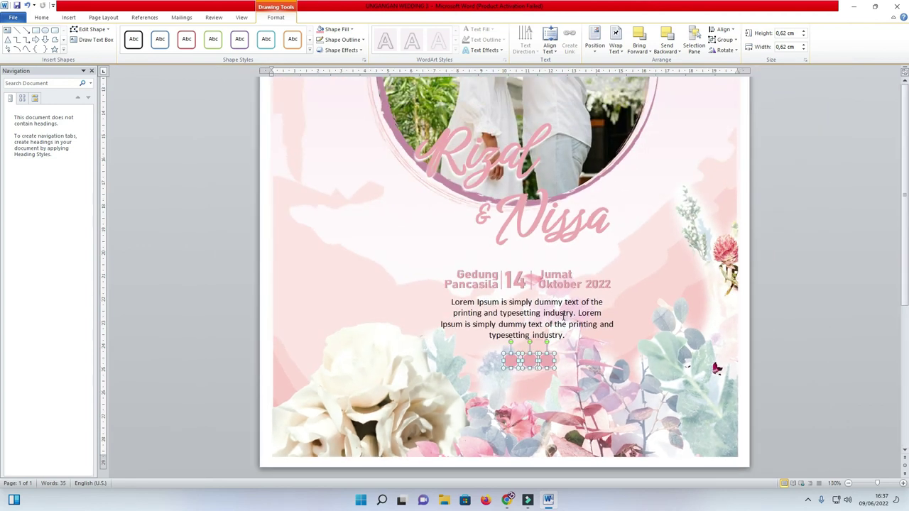
pyautogui.scroll(-3, 562, 319)
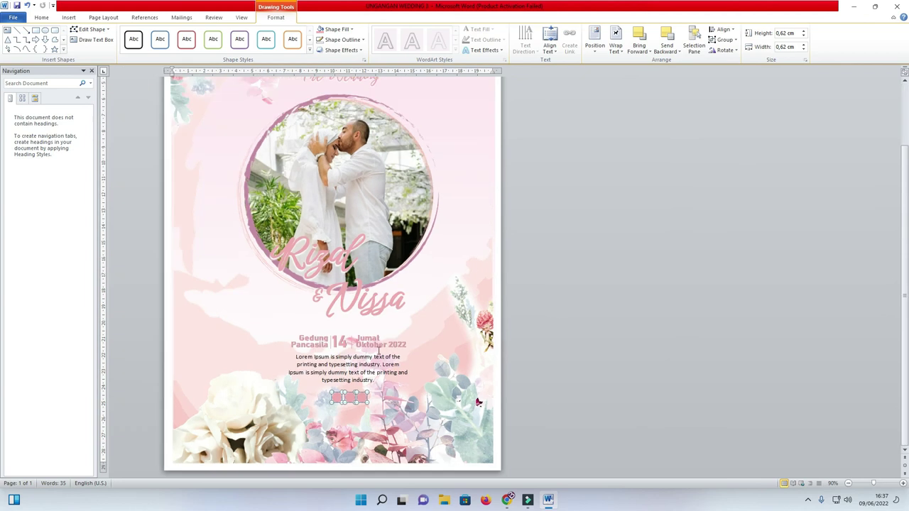
pyautogui.scroll(1, 389, 322)
pyautogui.click(385, 393)
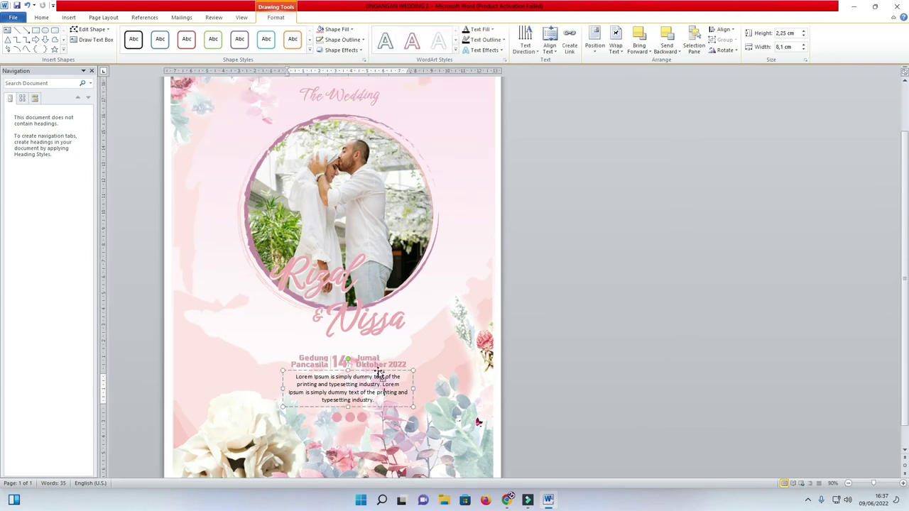
pyautogui.moveTo(378, 370); pyautogui.dragTo(366, 96)
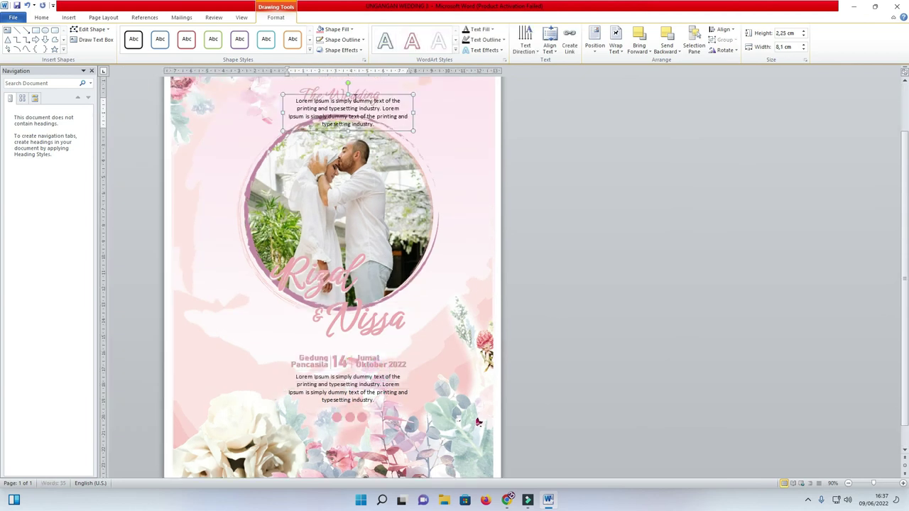
pyautogui.scroll(3, 346, 107)
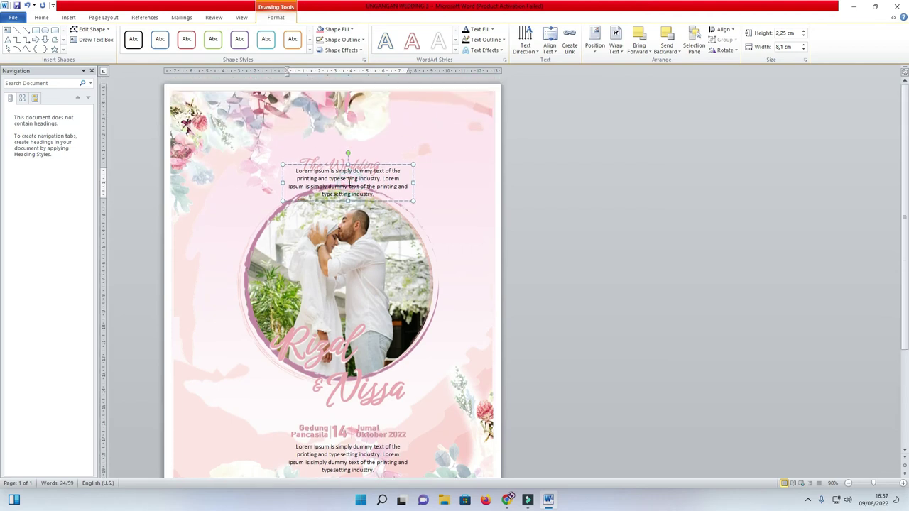
pyautogui.scroll(2, 350, 183)
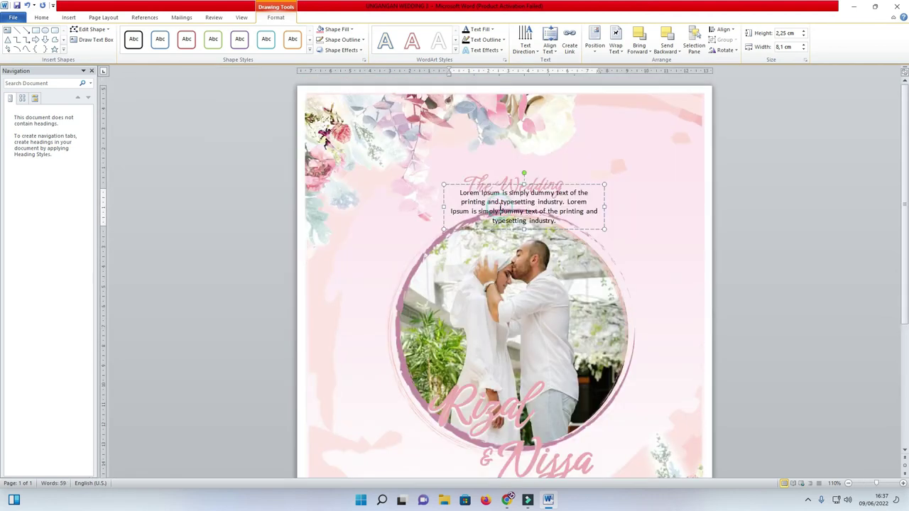
# Step: Replace the copied paragraph with Assunah Organizer and make it bold
pyautogui.hotkey('ctrl', 'a')
pyautogui.write('As')
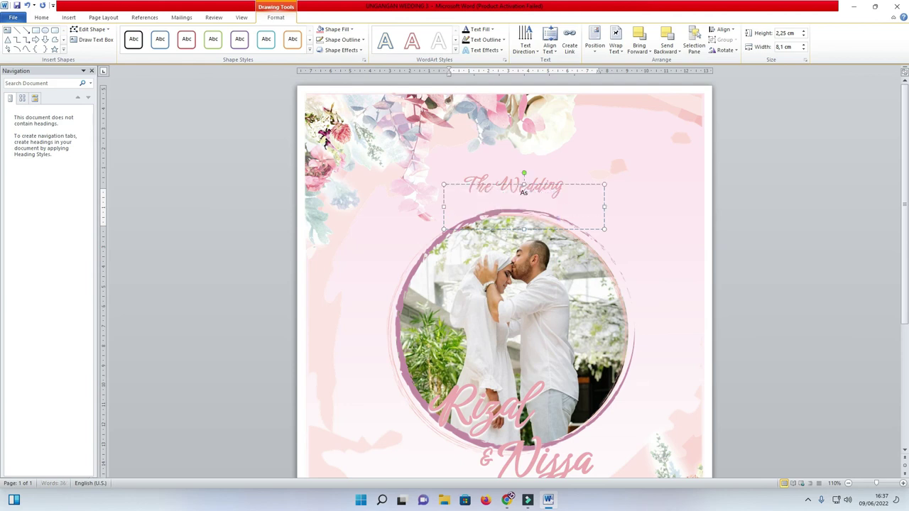
pyautogui.write('sunah Organizer')
pyautogui.hotkey('ctrl', 'a')
pyautogui.hotkey('ctrl', 'b')
# Step: Shrink the Assunah Organizer text box around its text and place it just above the title The Wedding
pyautogui.moveTo(440, 231); pyautogui.dragTo(487, 209)
pyautogui.moveTo(605, 208); pyautogui.dragTo(572, 209)
pyautogui.moveTo(548, 180); pyautogui.dragTo(539, 162)
pyautogui.click(524, 190)
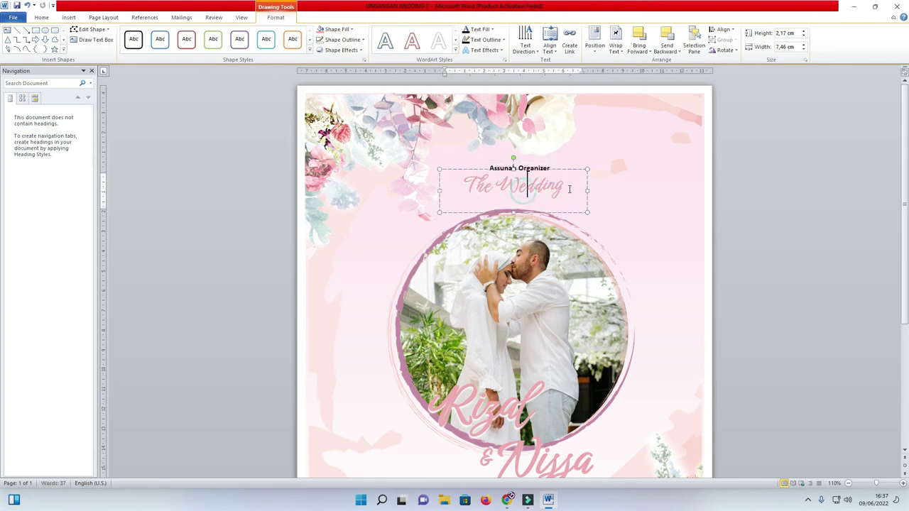
# Step: Rotate the Assunah Organizer text box slightly so it follows the slant of the title The Wedding
pyautogui.click(518, 159)
pyautogui.click(518, 159)
pyautogui.moveTo(520, 149); pyautogui.dragTo(521, 149)
pyautogui.click(613, 170)
# Step: Move the title The Wedding slightly down to leave more space beneath the Assunah Organizer text
pyautogui.click(544, 157)
pyautogui.click(542, 183)
pyautogui.click(542, 182)
pyautogui.click(542, 182)
pyautogui.click(557, 167)
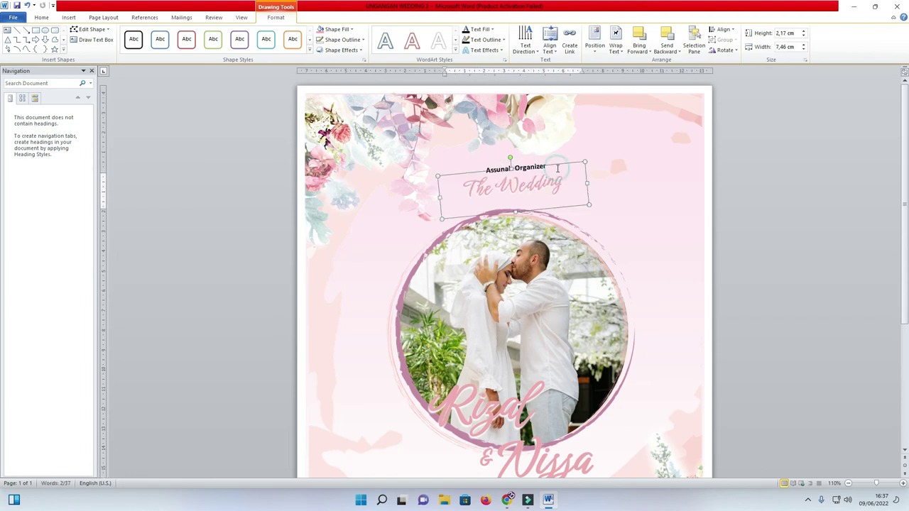
pyautogui.moveTo(557, 167); pyautogui.dragTo(558, 170)
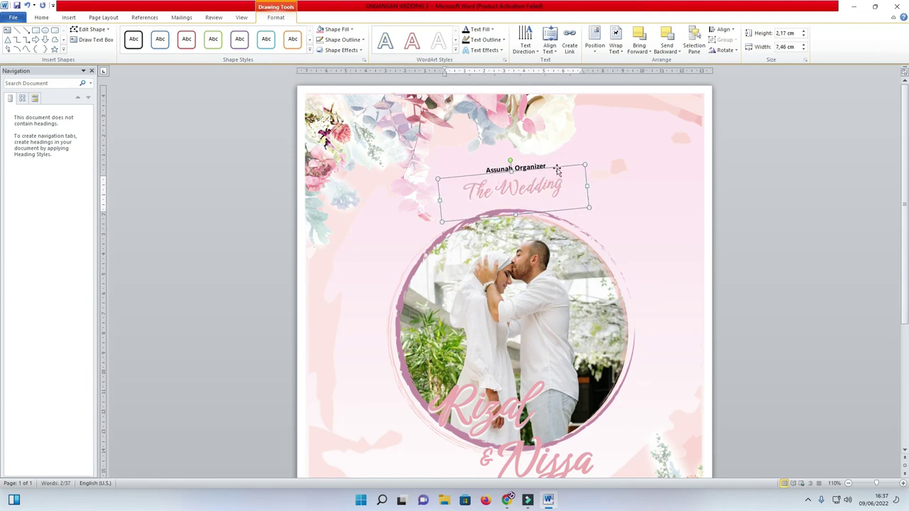
# Step: Select the grouped venue and date row between the couple's names and the Lorem Ipsum paragraph
pyautogui.scroll(-5, 560, 174)
pyautogui.click(551, 312)
pyautogui.click(667, 280)
pyautogui.click(534, 342)
pyautogui.click(546, 310)
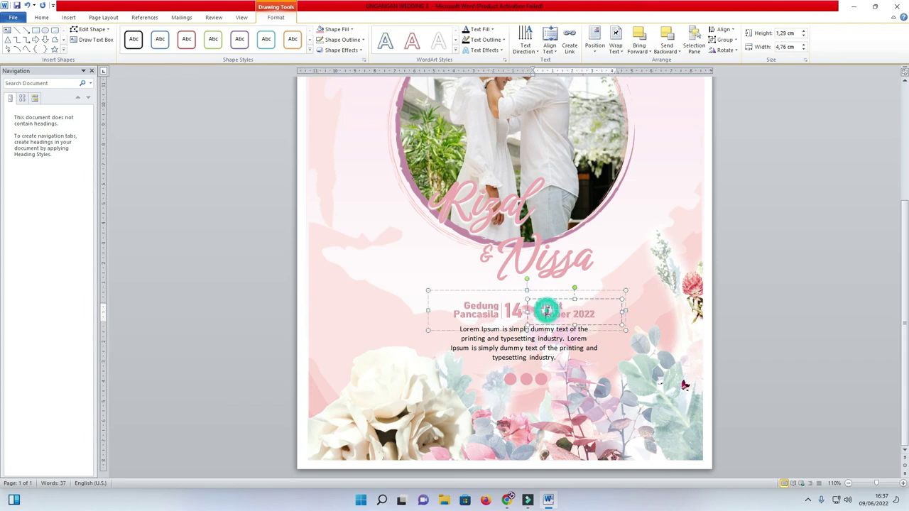
pyautogui.click(546, 290)
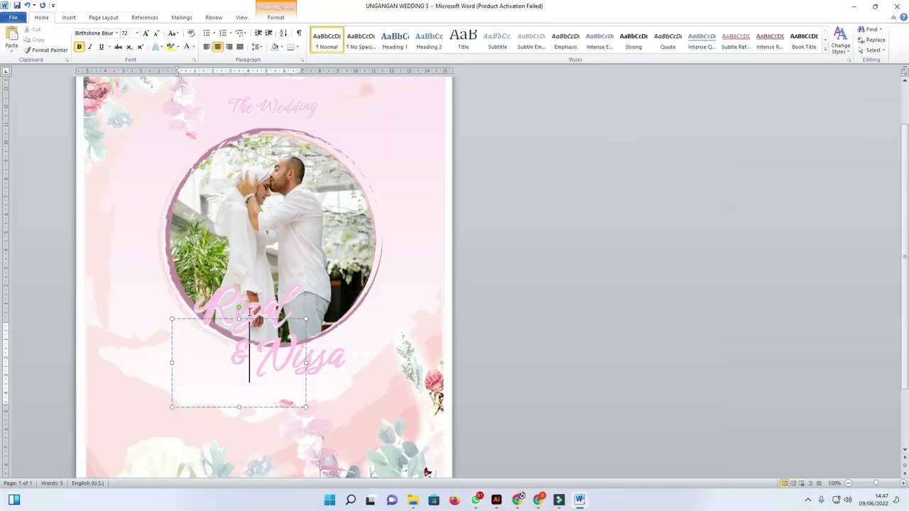
# Step: Shrink the ampersand's text box beside the second name and reduce the & to font size 46
pyautogui.moveTo(306, 406); pyautogui.dragTo(273, 380)
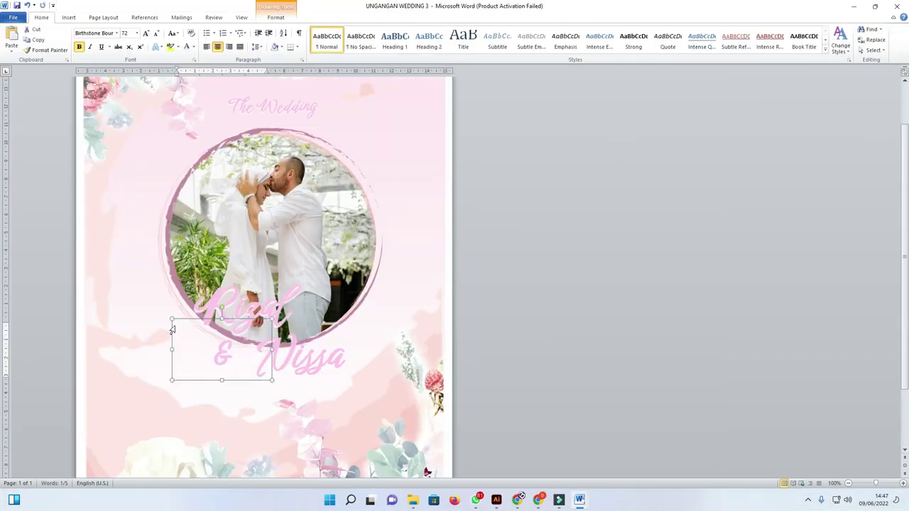
pyautogui.moveTo(172, 320); pyautogui.dragTo(245, 323)
pyautogui.doubleClick(242, 360)
pyautogui.hotkey('ctrl', '[')
pyautogui.hotkey('ctrl', '[')
pyautogui.hotkey('ctrl', '[')
pyautogui.hotkey('ctrl', '[')
pyautogui.hotkey('ctrl', '[')
pyautogui.hotkey('ctrl', '[')
pyautogui.hotkey('ctrl', '[')
pyautogui.hotkey('ctrl', '[')
pyautogui.hotkey('ctrl', '[')
pyautogui.hotkey('ctrl', '[')
pyautogui.hotkey('ctrl', '[')
pyautogui.hotkey('ctrl', '[')
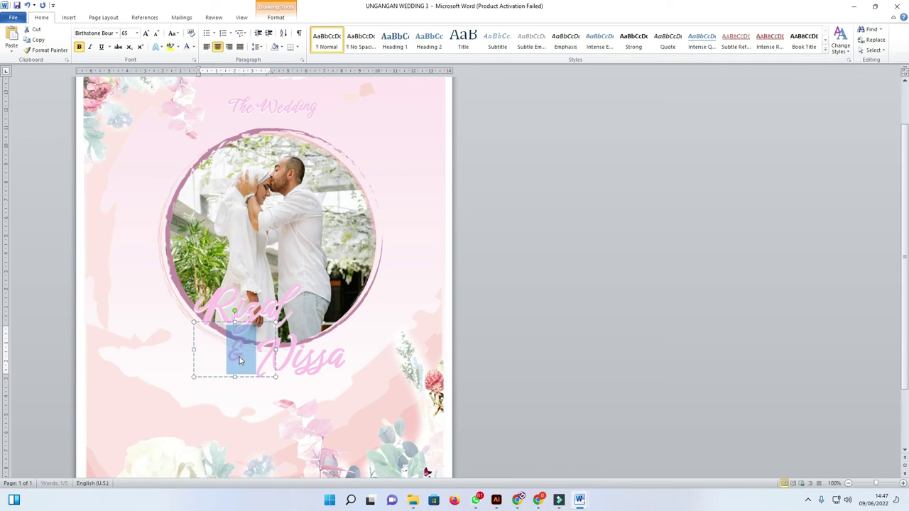
pyautogui.hotkey('ctrl', '[')
pyautogui.hotkey('ctrl', '[')
pyautogui.hotkey('ctrl', '[')
pyautogui.hotkey('ctrl', '[')
pyautogui.hotkey('ctrl', '[')
pyautogui.hotkey('ctrl', '[')
pyautogui.hotkey('ctrl', '[')
pyautogui.hotkey('ctrl', '[')
pyautogui.hotkey('ctrl', '[')
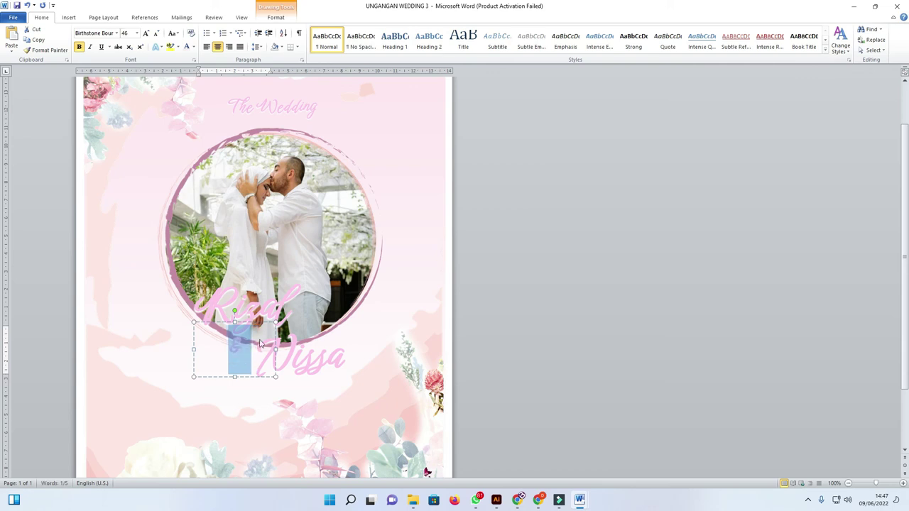
# Step: Tighten the ampersand's text box around the & and place it just before the second name, beneath the first name
pyautogui.moveTo(258, 322); pyautogui.dragTo(264, 324)
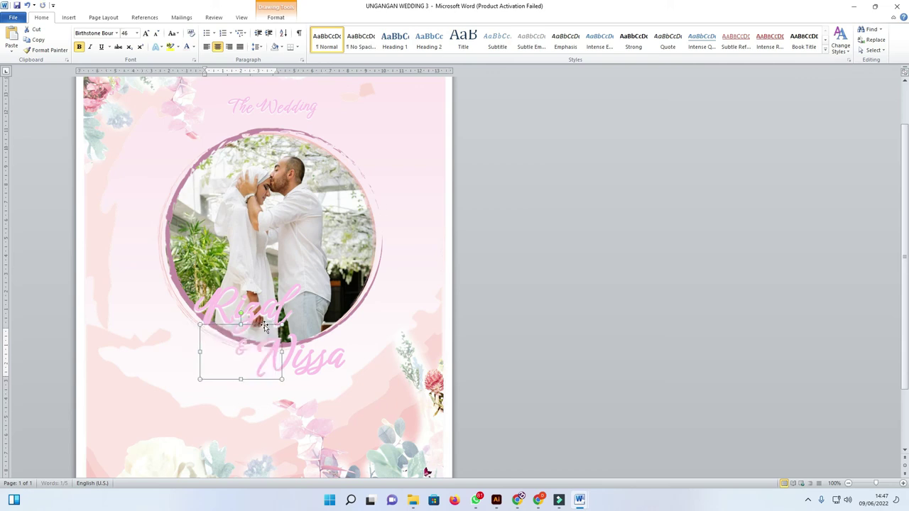
pyautogui.moveTo(282, 379); pyautogui.dragTo(259, 338)
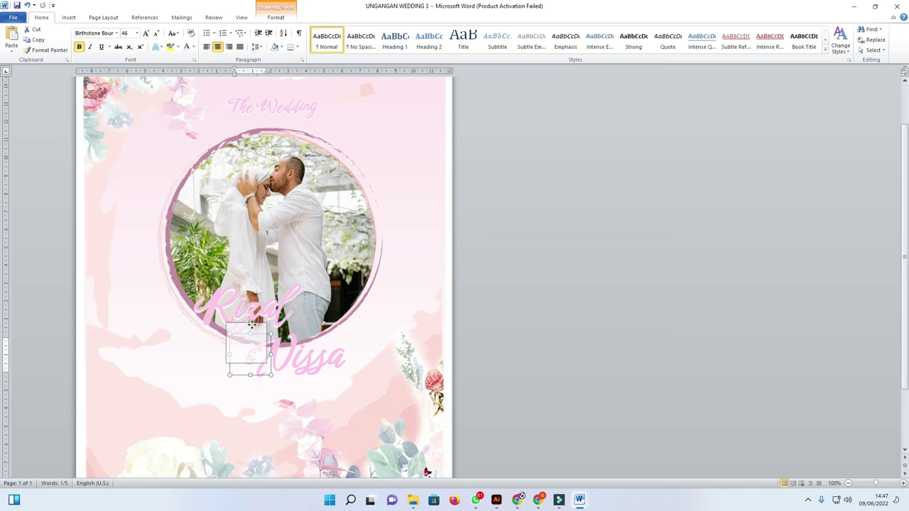
pyautogui.click(565, 305)
pyautogui.scroll(-3, 276, 305)
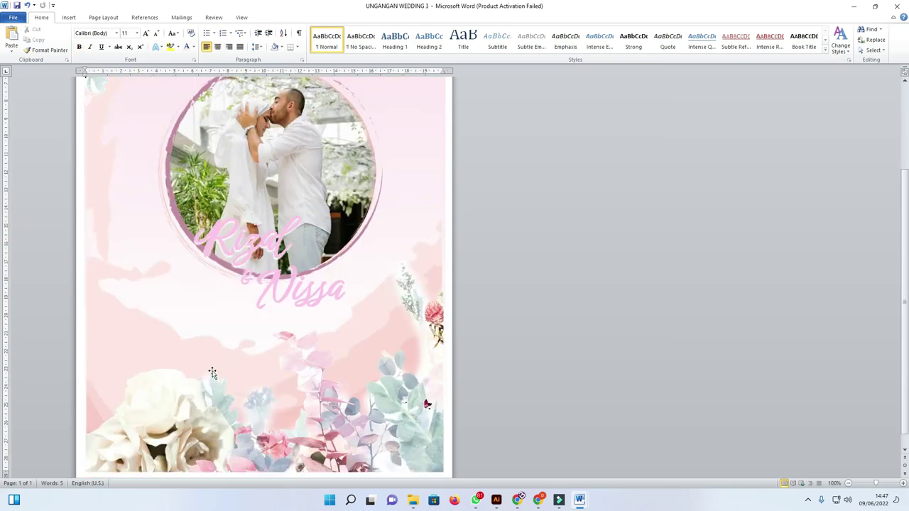